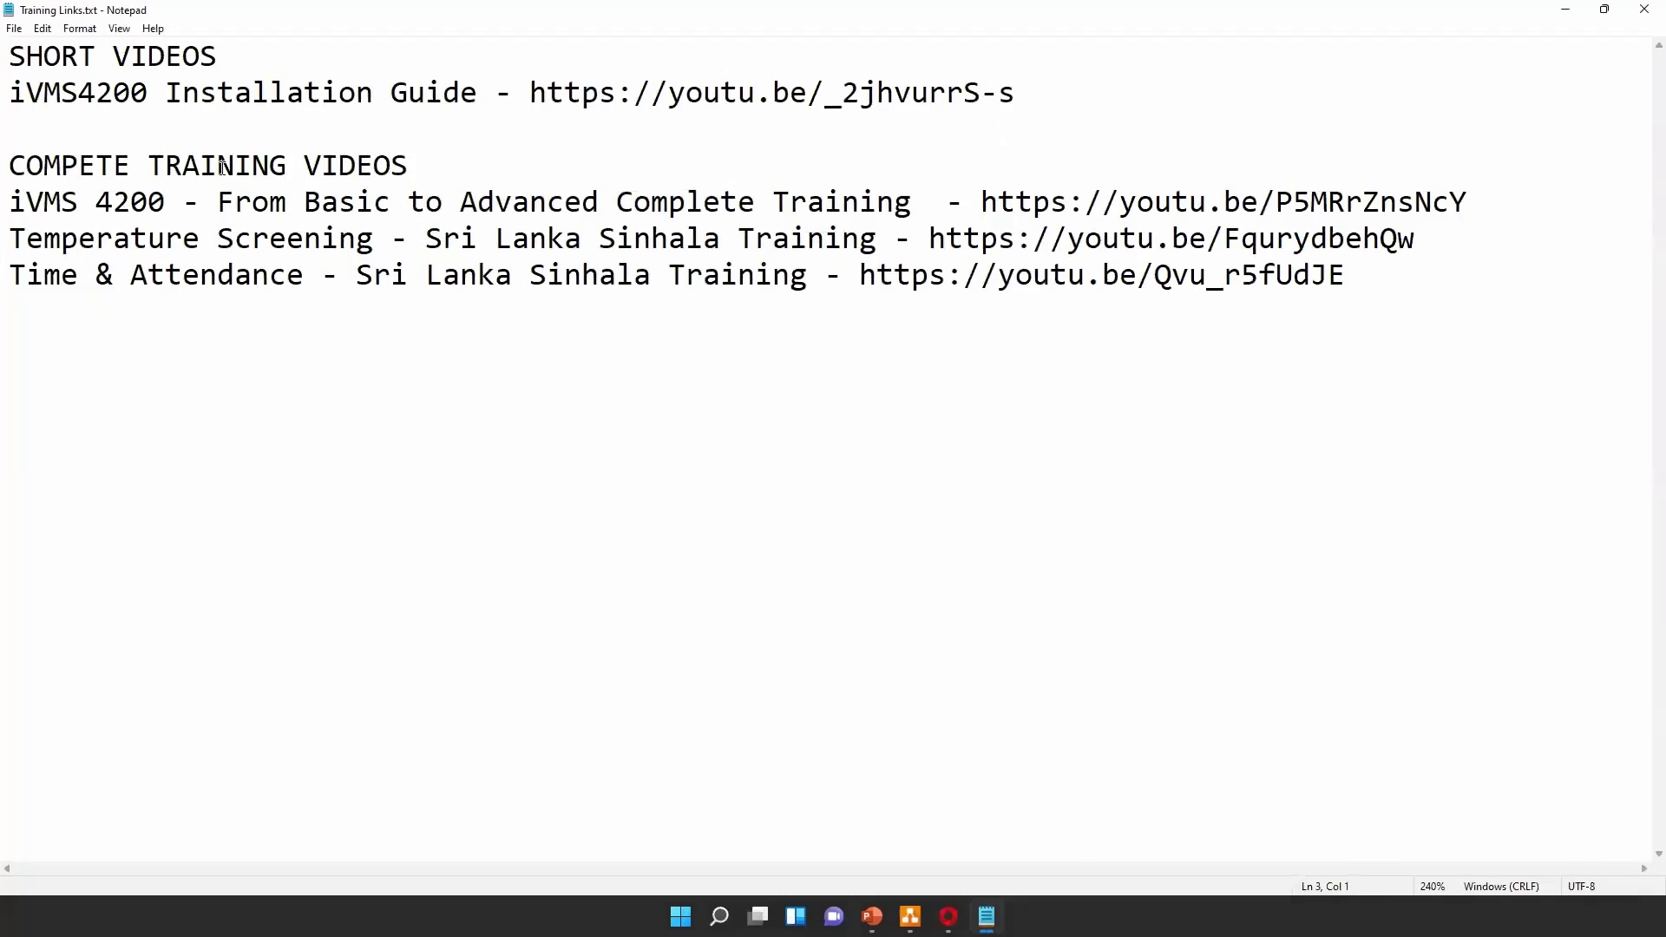
Step: Review the short and complete training video entries listed in the Training Links text file
left_click_drag(59, 92, 162, 95)
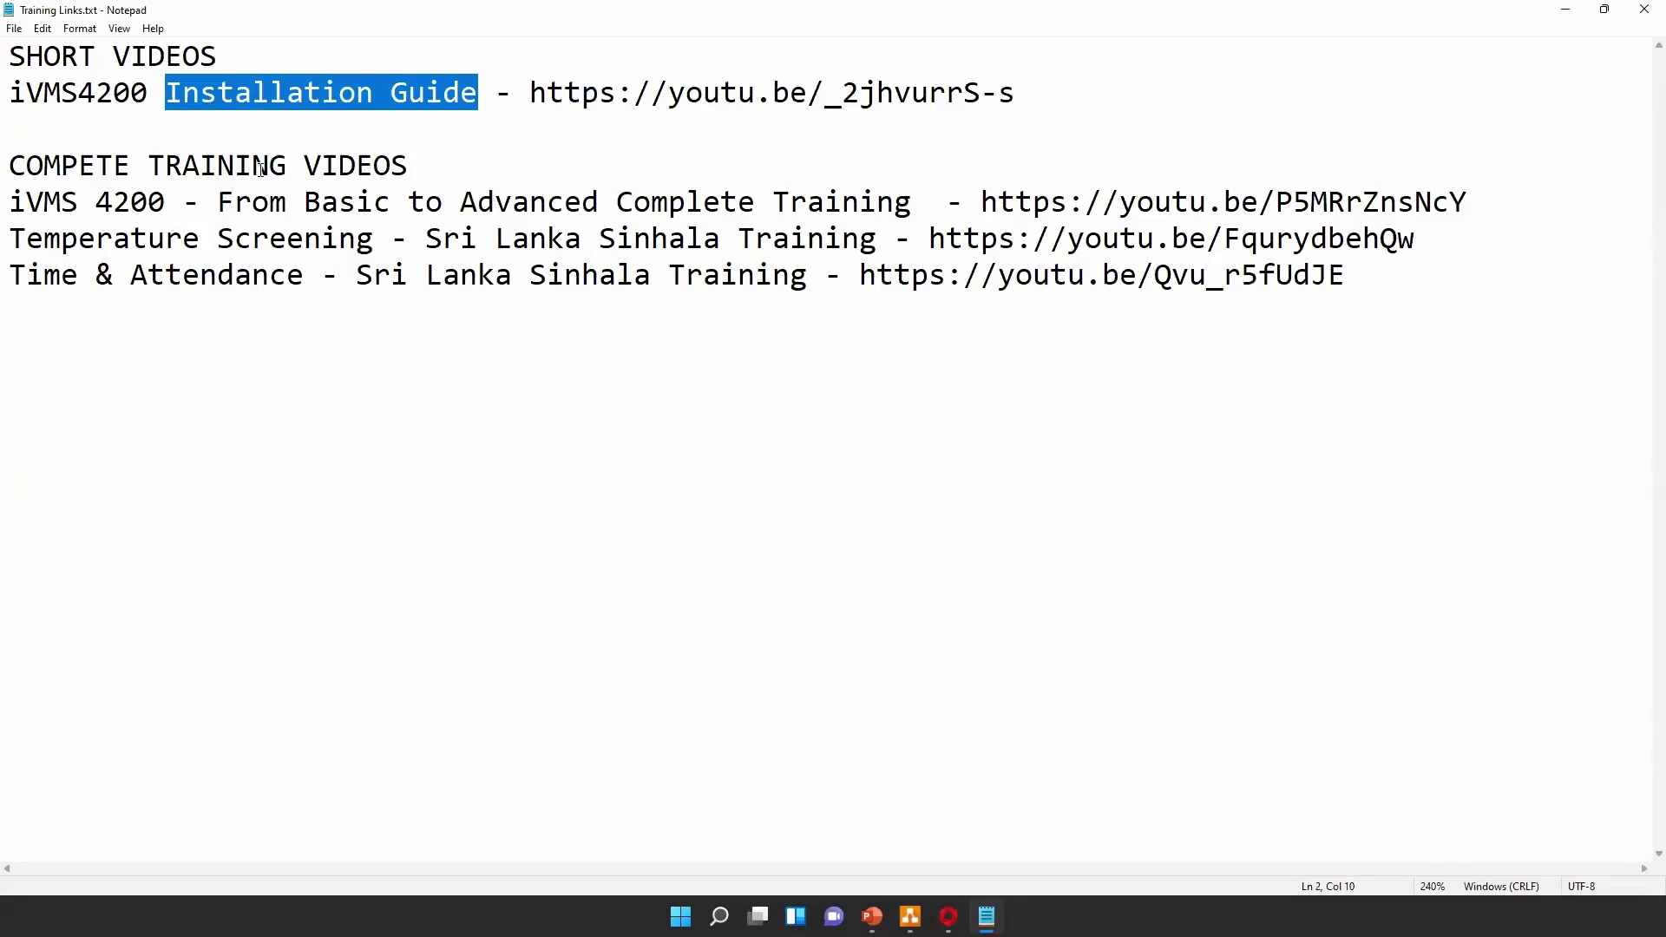
left_click(442, 125)
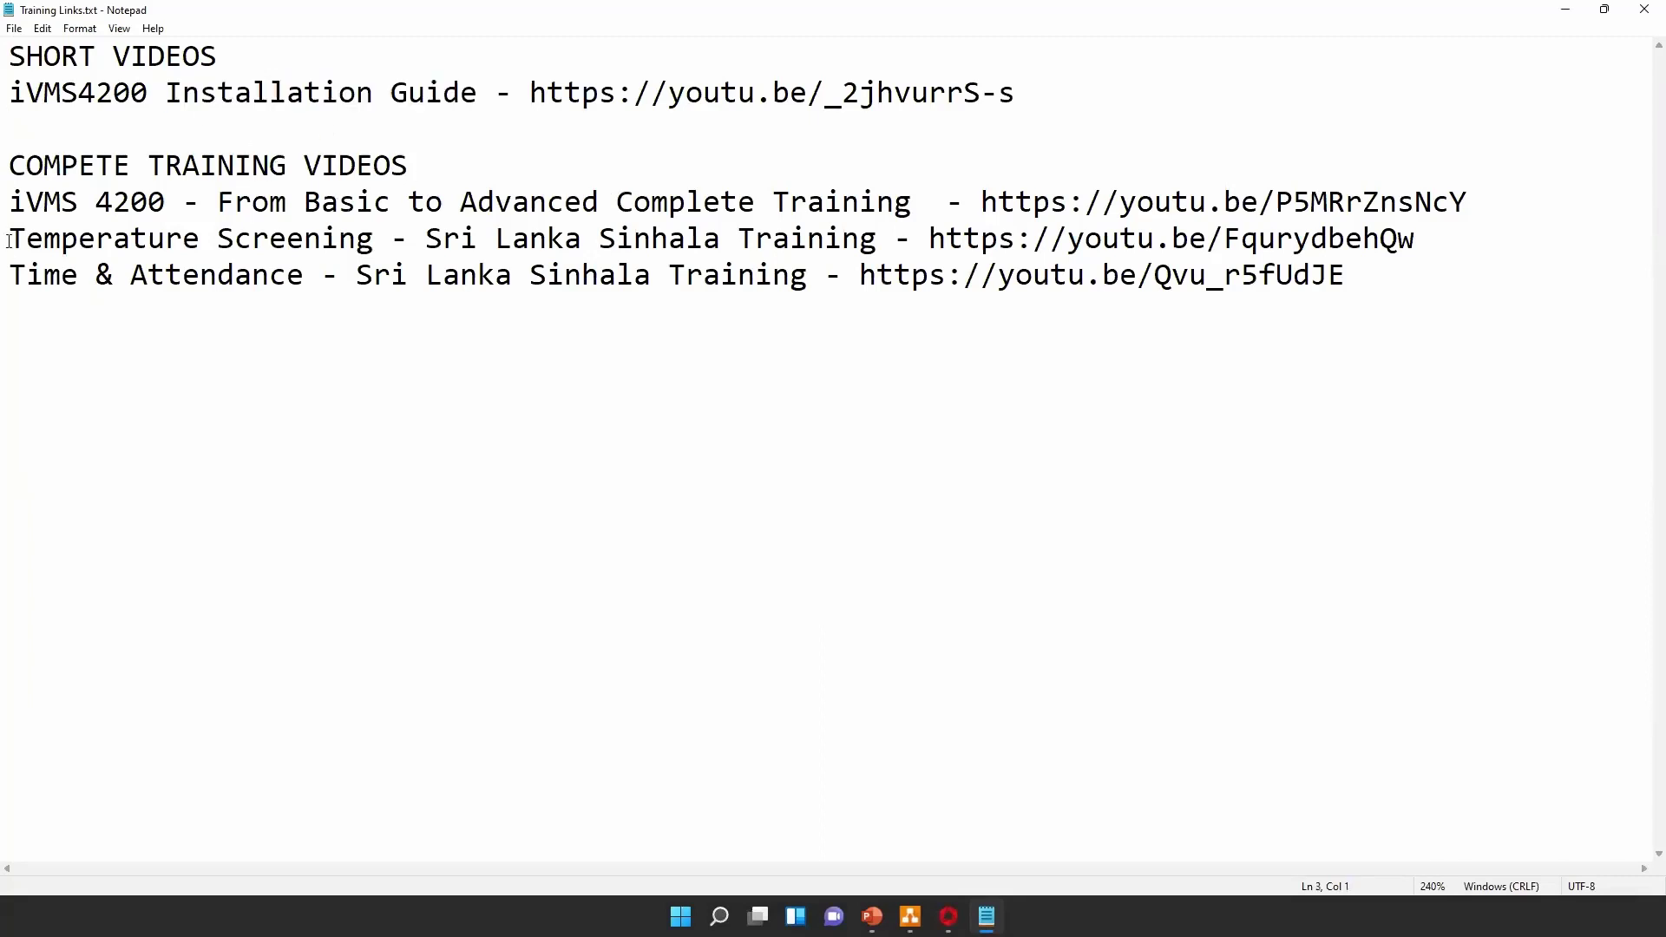
left_click_drag(19, 205, 914, 198)
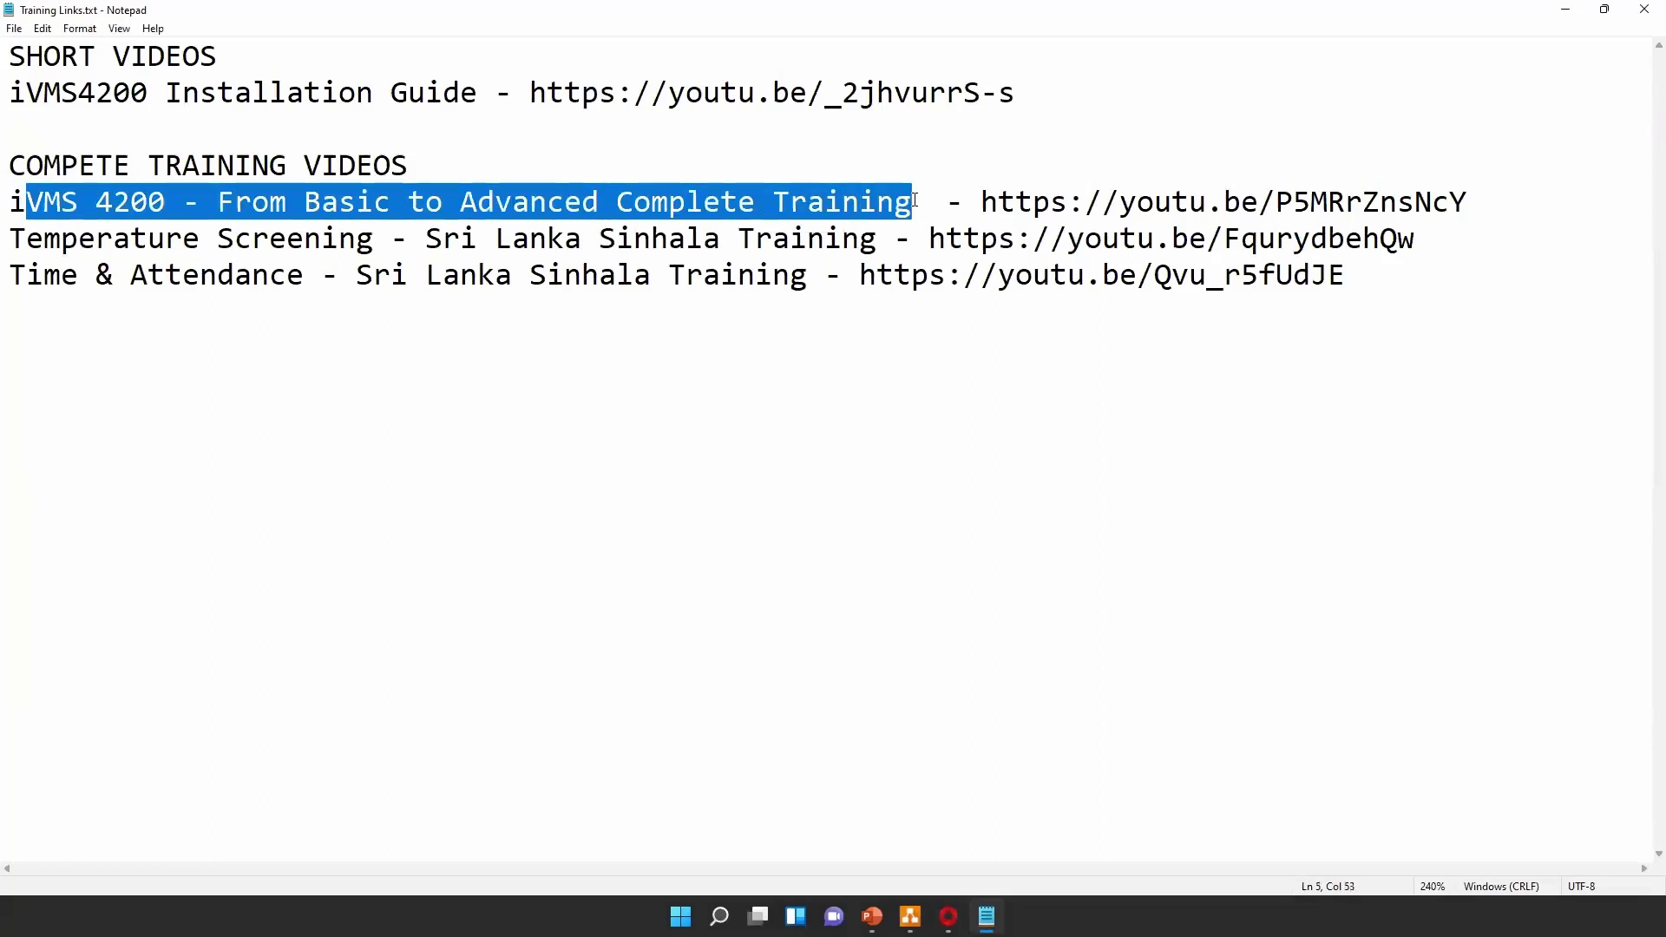
left_click_drag(375, 239, 9, 239)
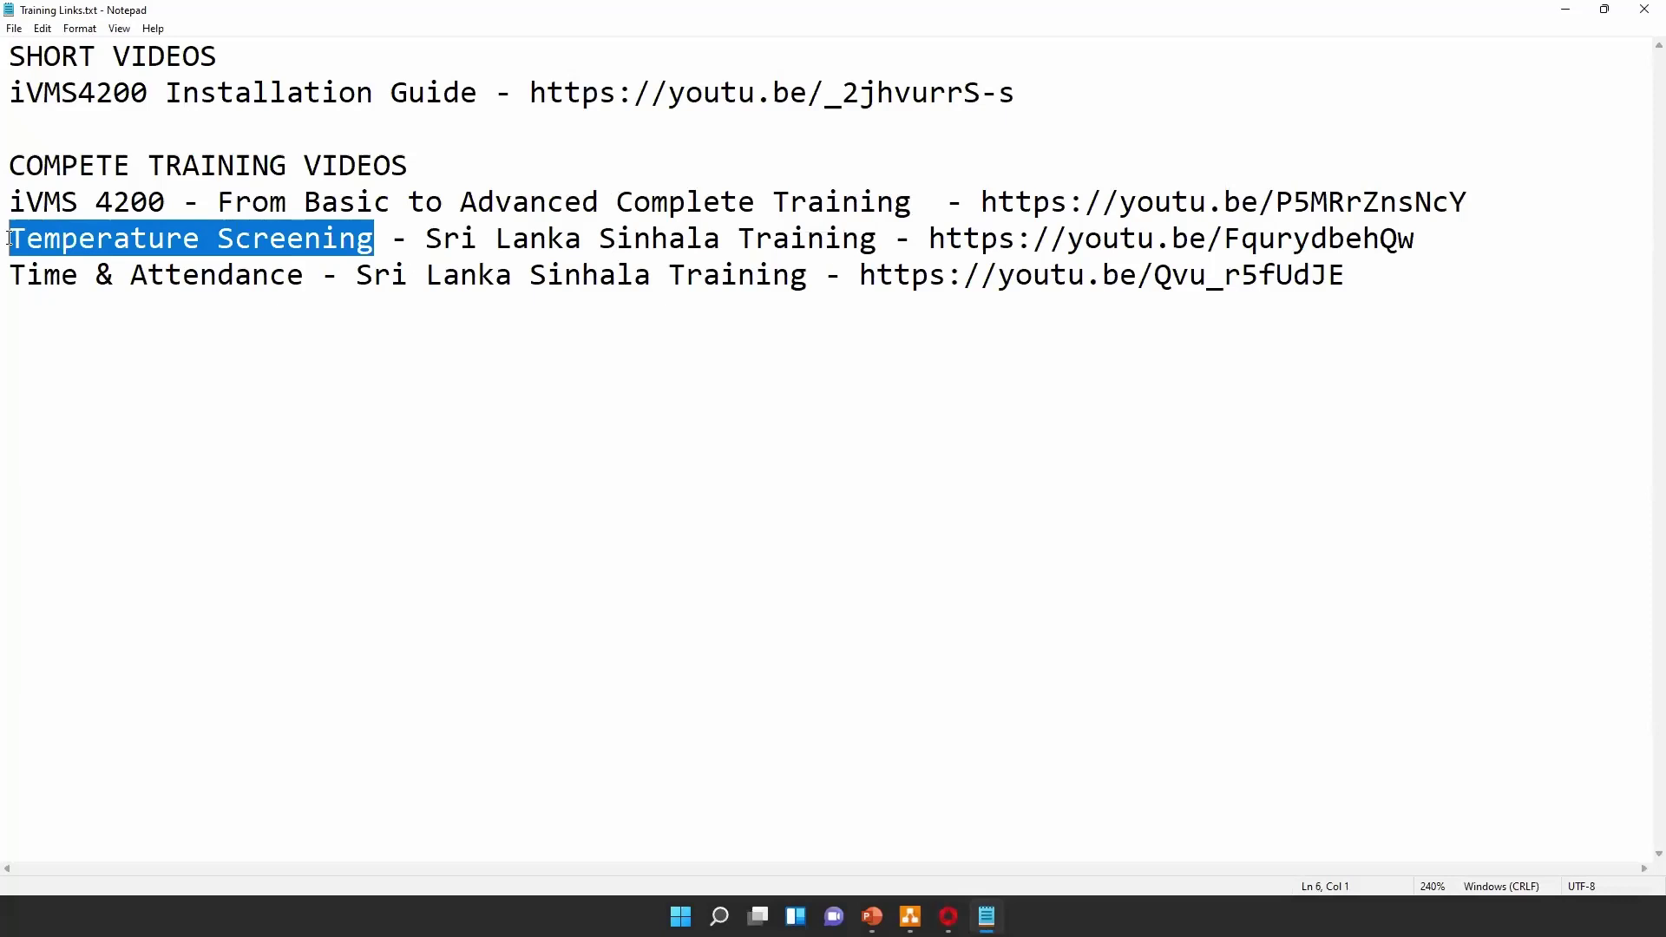
left_click_drag(305, 276, 114, 276)
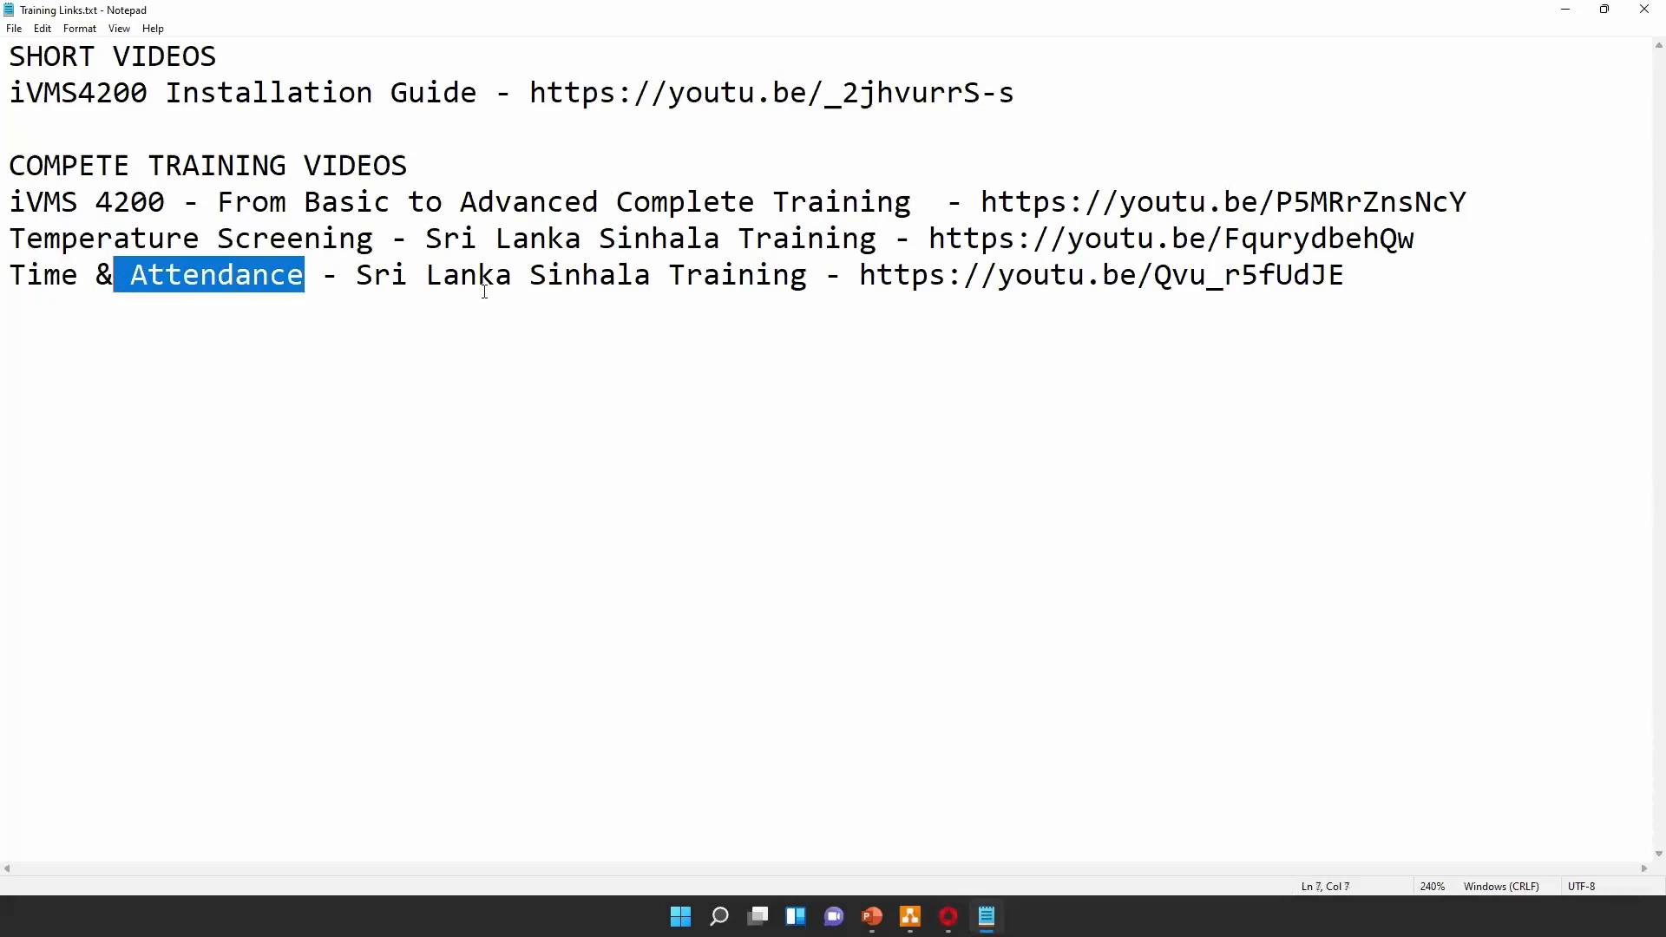
left_click(484, 290)
key("ctrl+a")
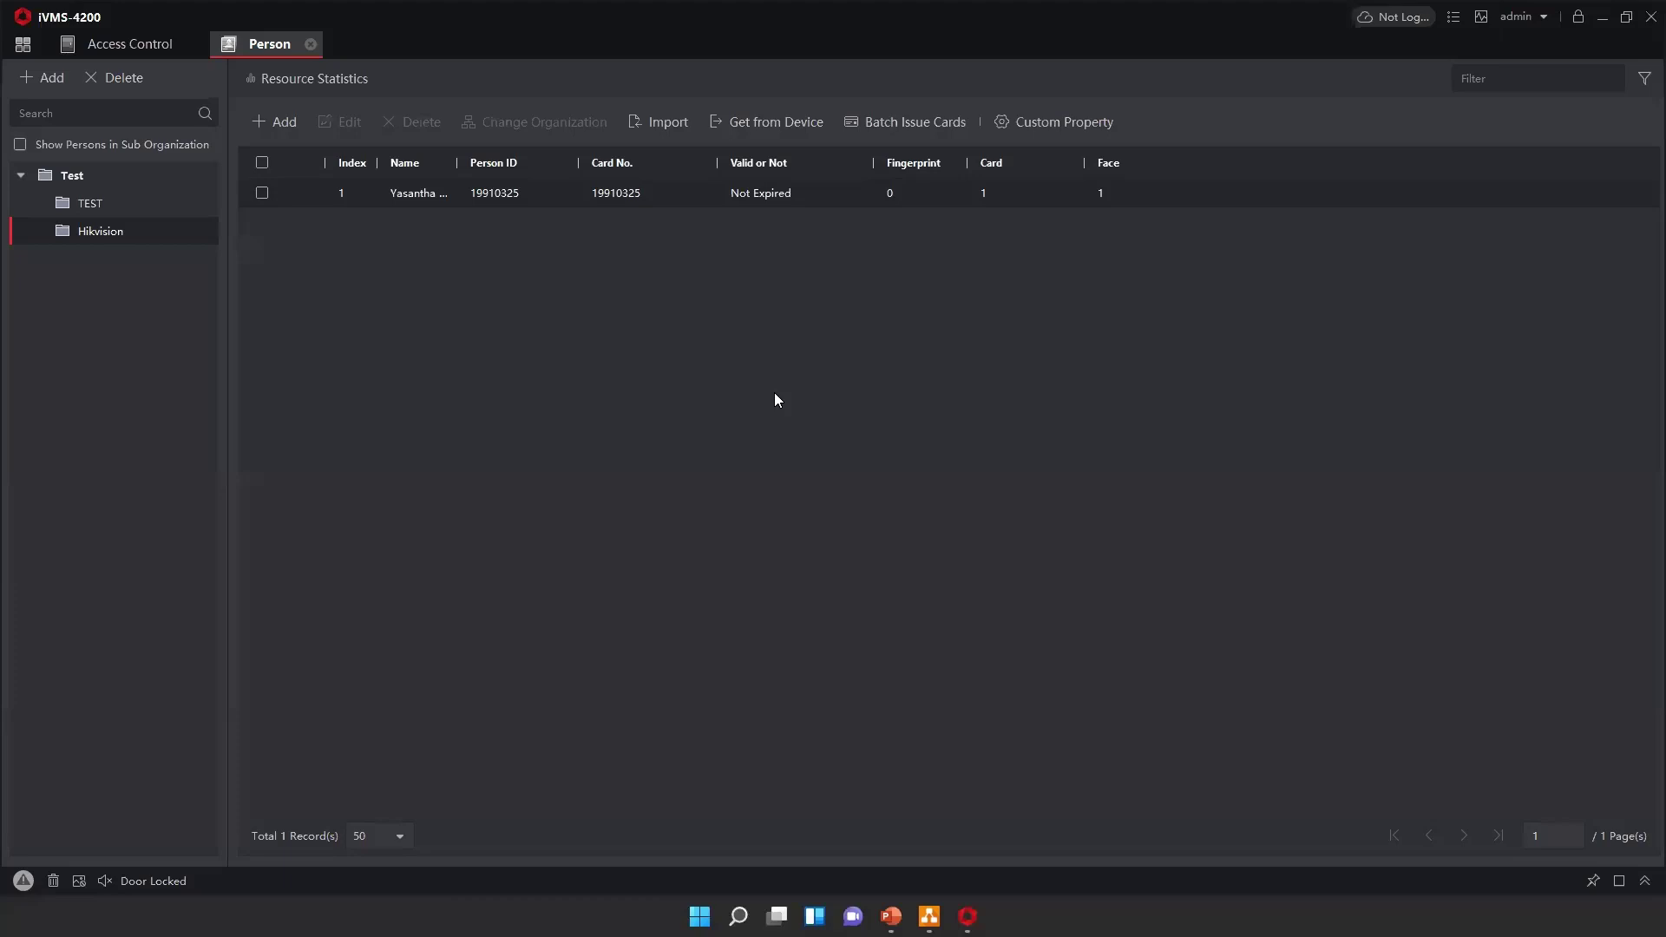
Step: Open a new person form in iVMS-4200 and examine its basic information and card and fingerprint credential sections
left_click(260, 124)
scroll(1393, 308, "down", 2)
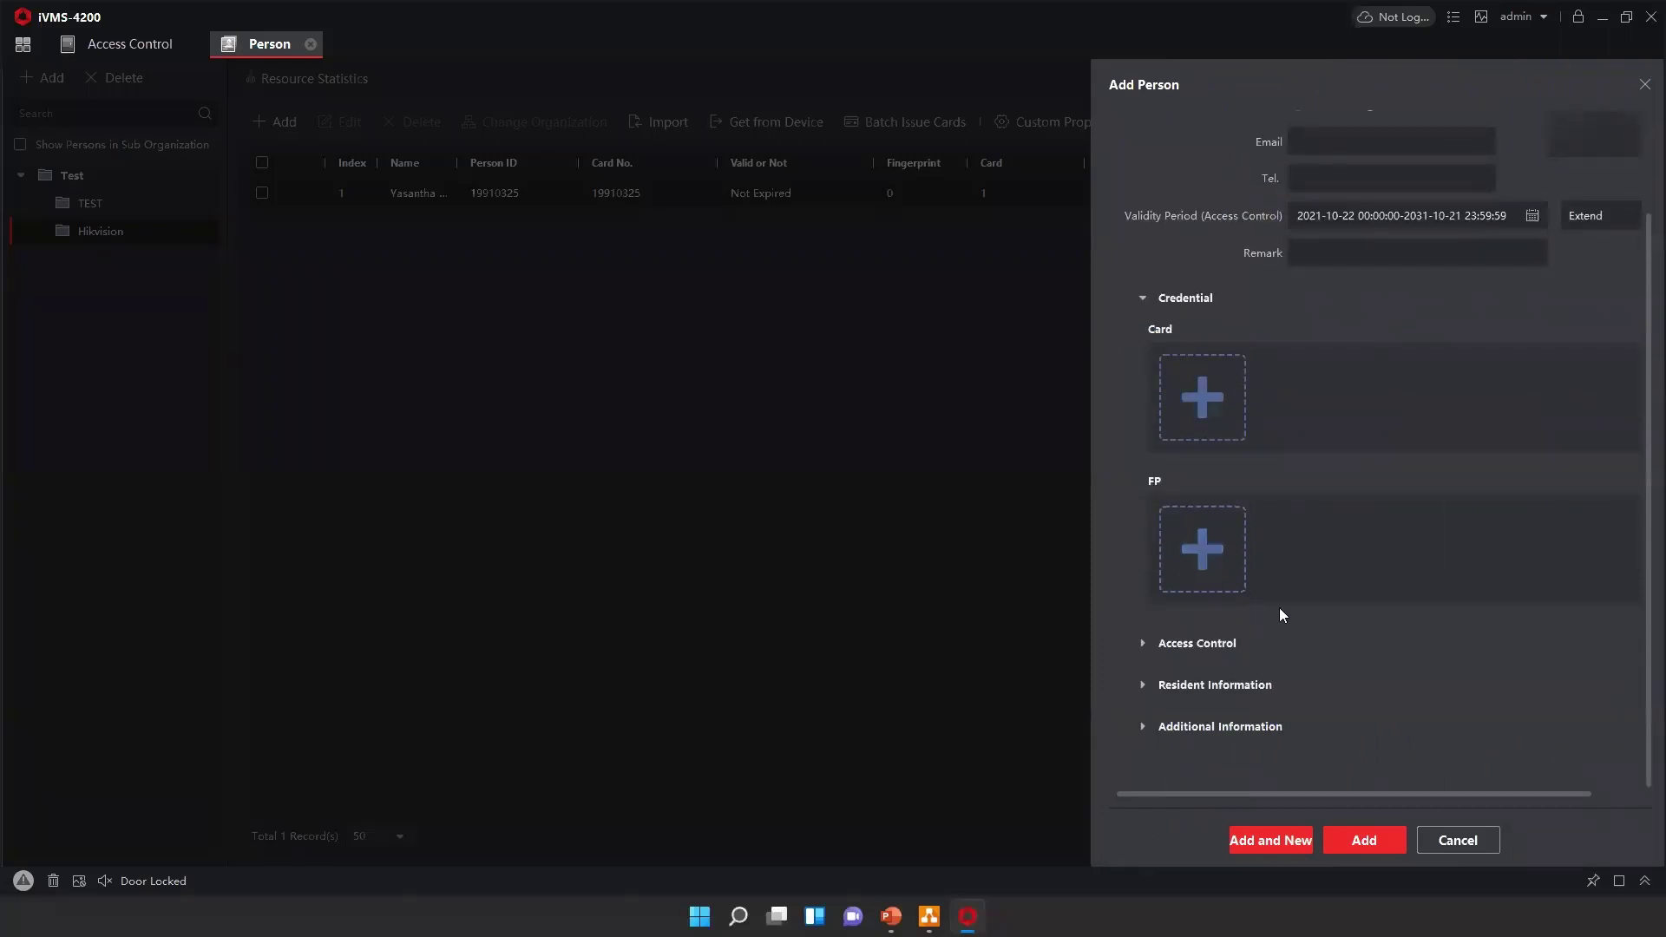
scroll(1276, 607, "up", 3)
scroll(1250, 599, "down", 2)
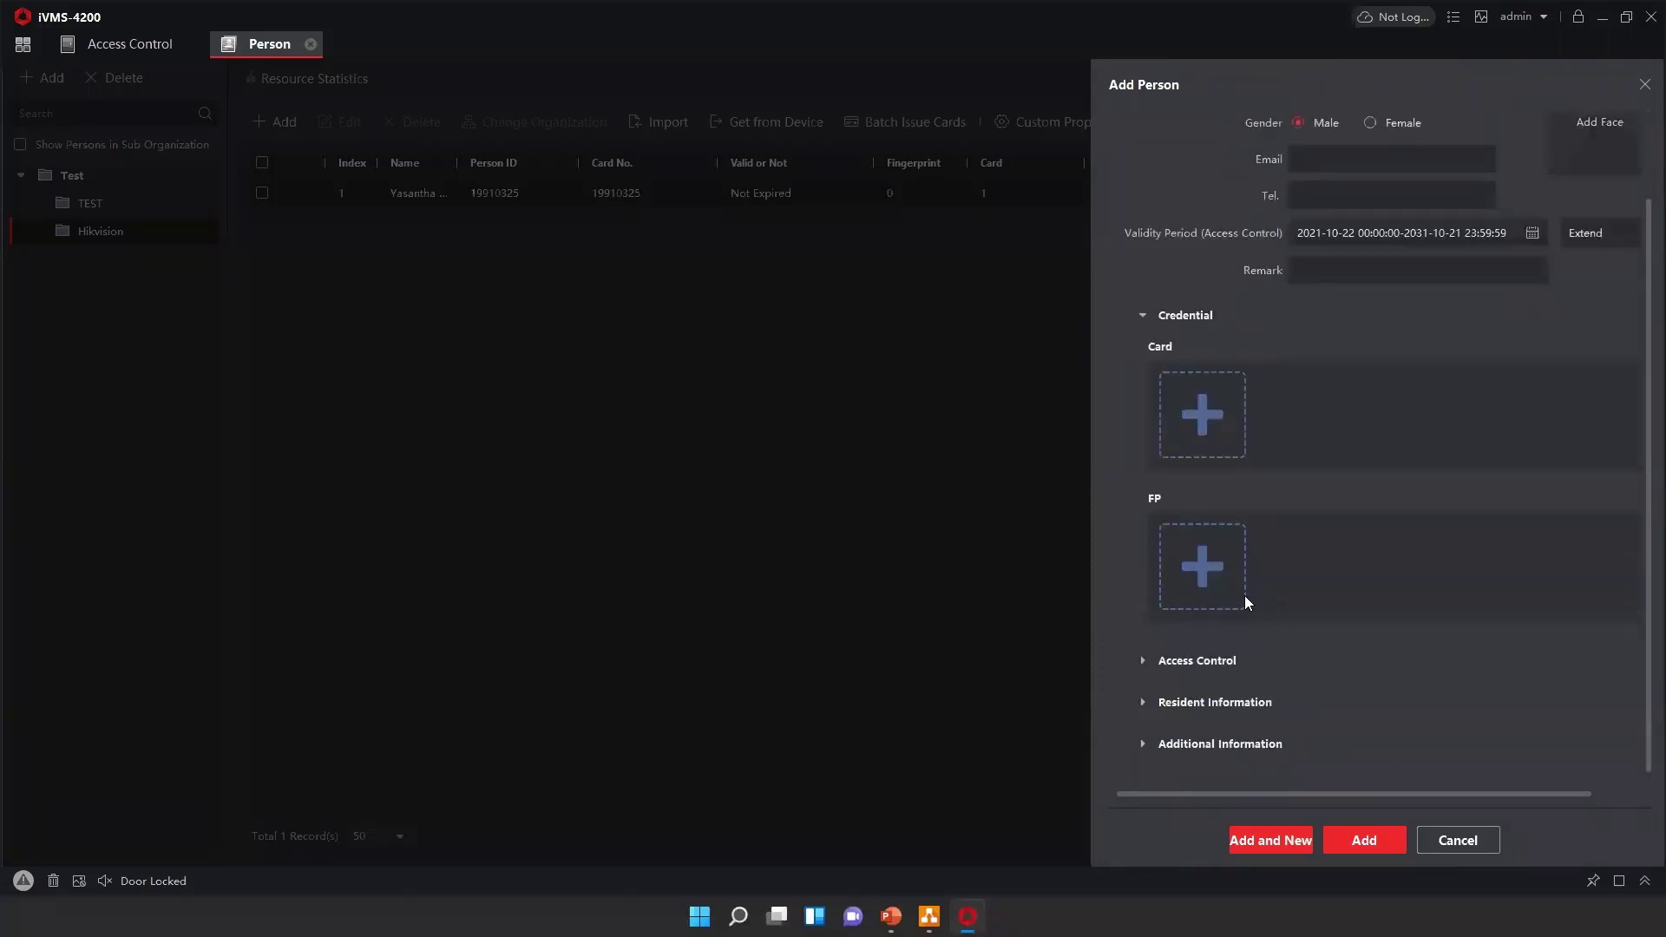
left_click(1218, 564)
left_click(970, 595)
scroll(1293, 654, "down", 1)
scroll(1318, 668, "up", 2)
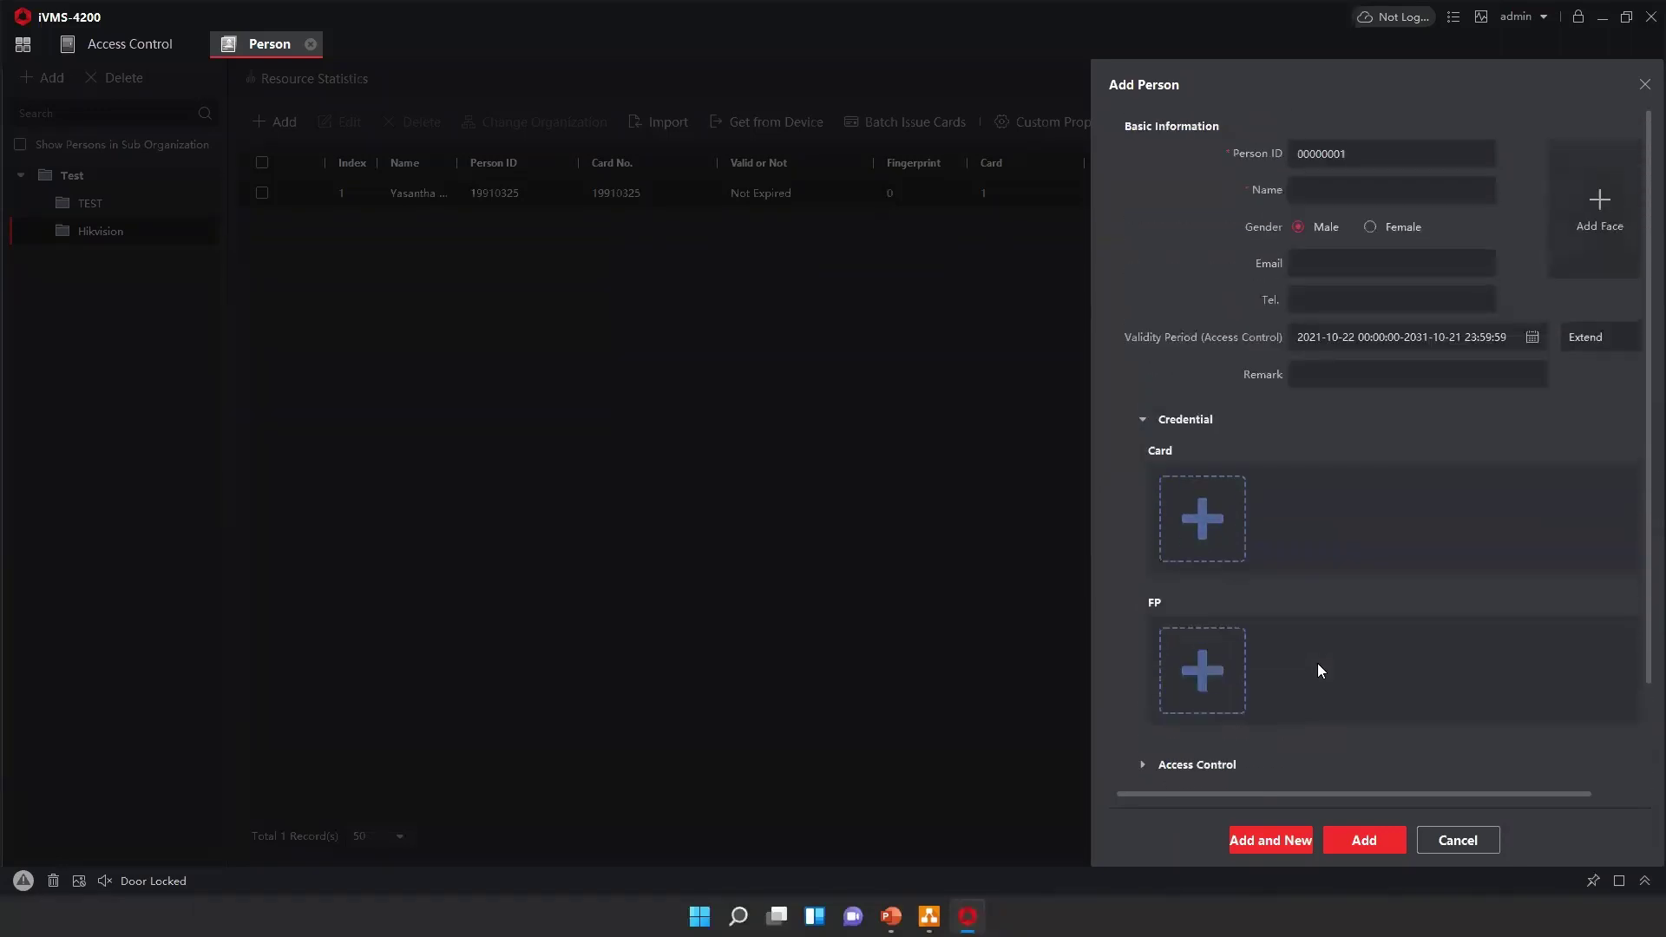
Step: Examine the fingerprint enrolment options for Card Reader mode with the MinMoe device and the recorder models for Local mode
scroll(1317, 663, "down", 2)
left_click(1237, 548)
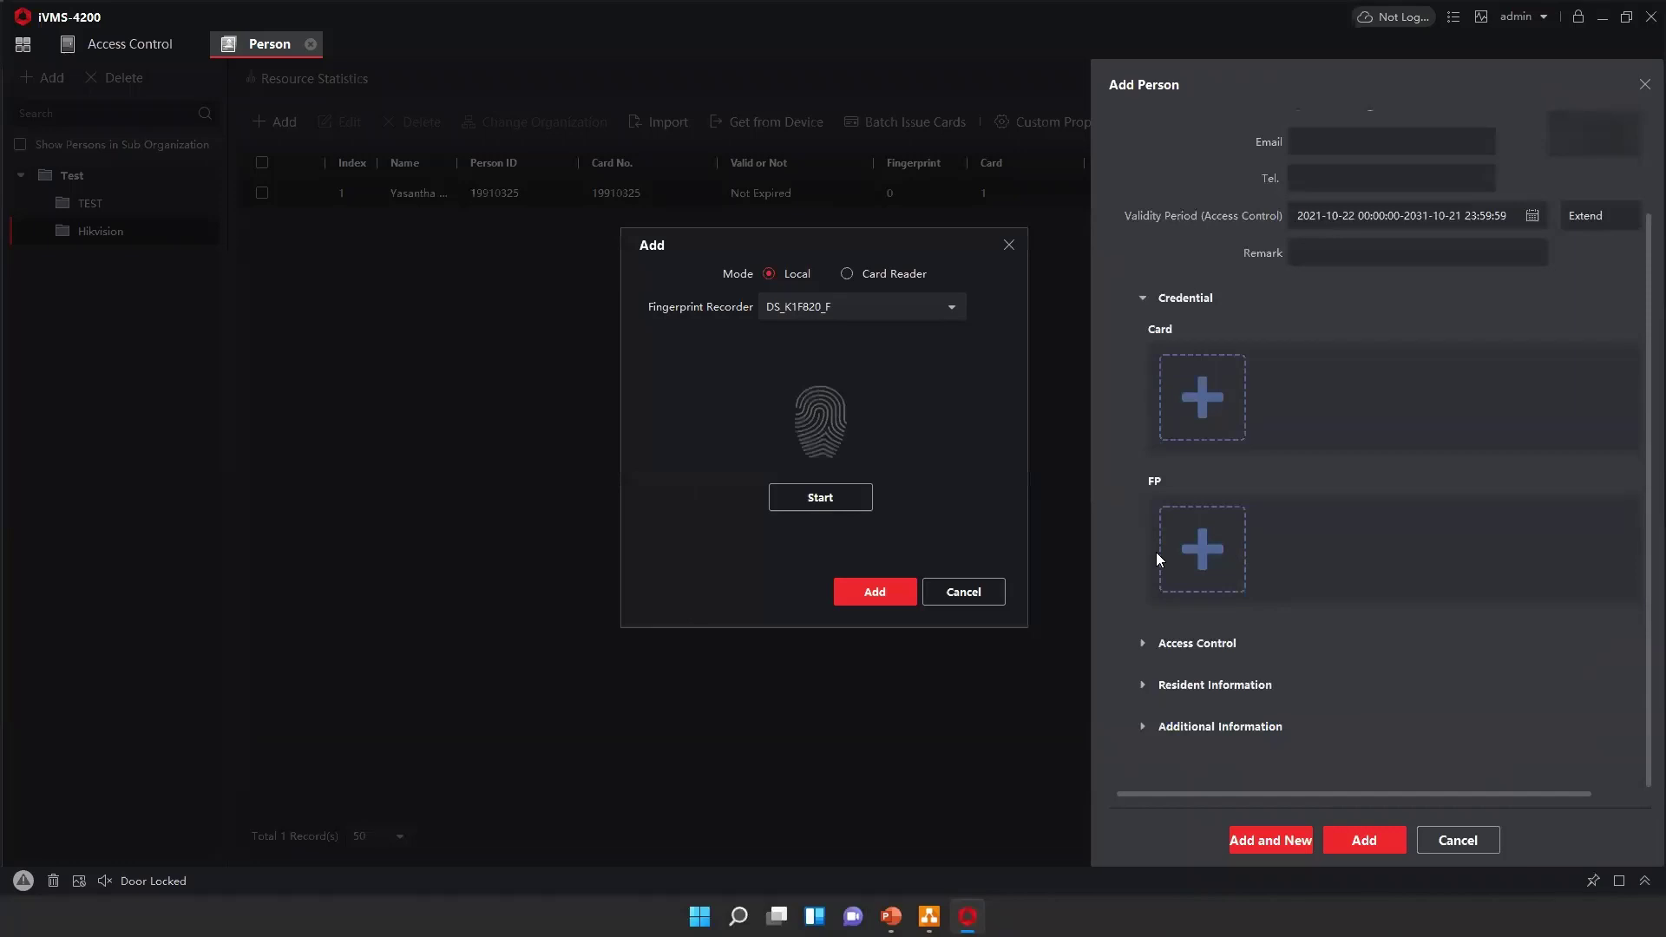
left_click(869, 276)
left_click(845, 307)
left_click(835, 366)
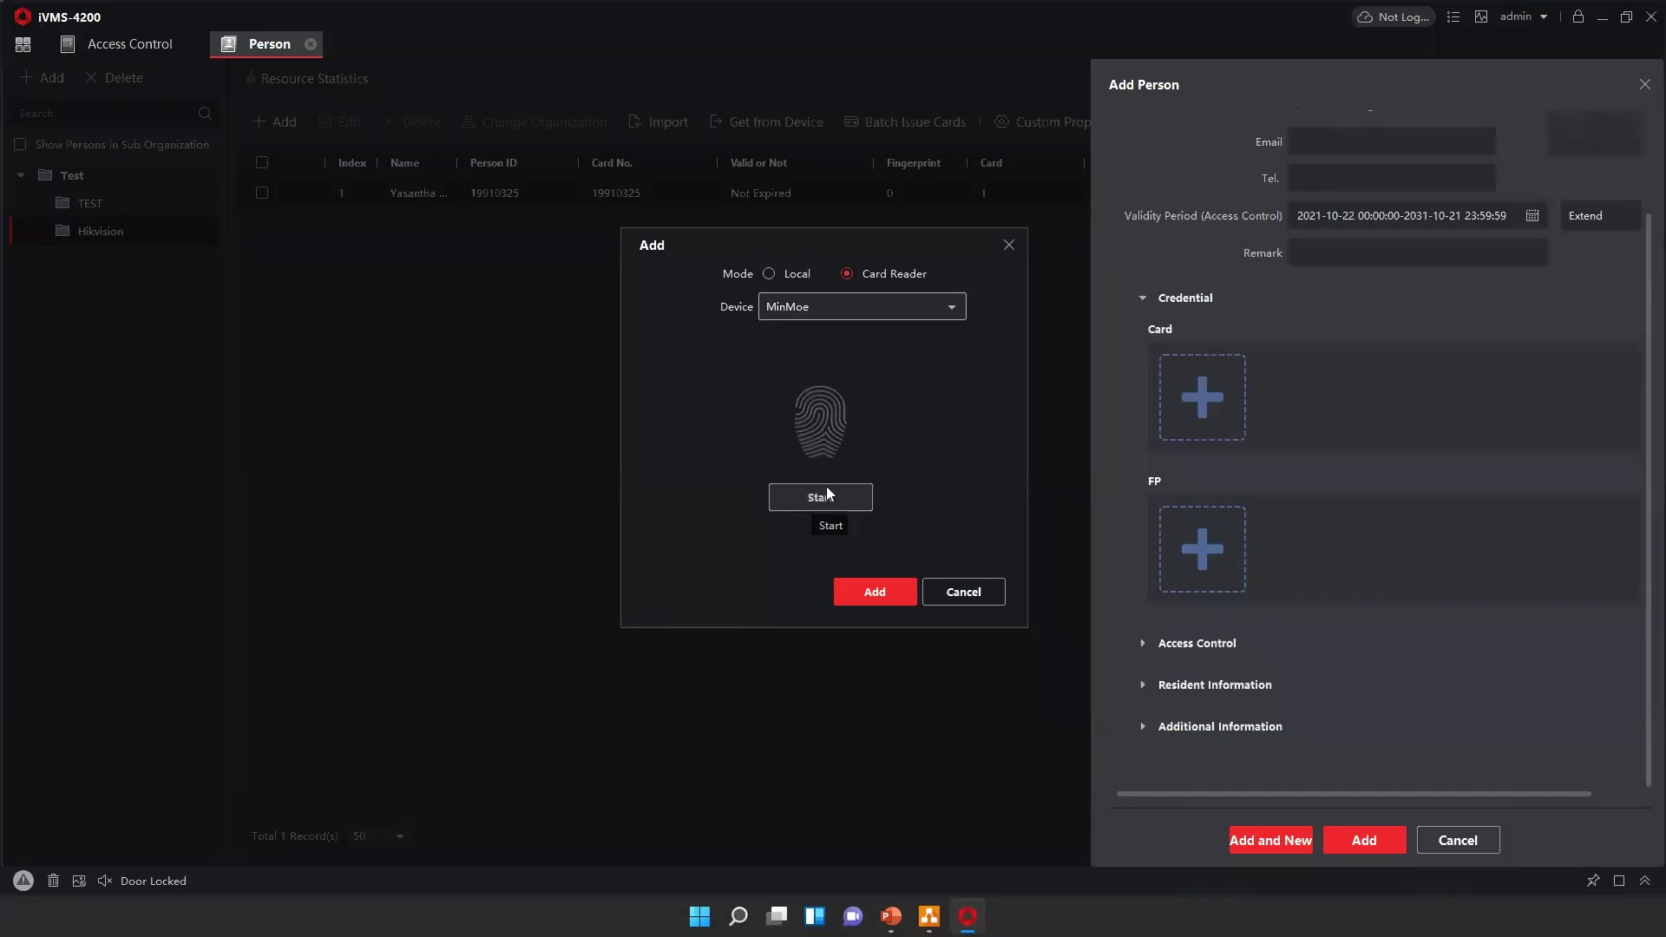
left_click(793, 274)
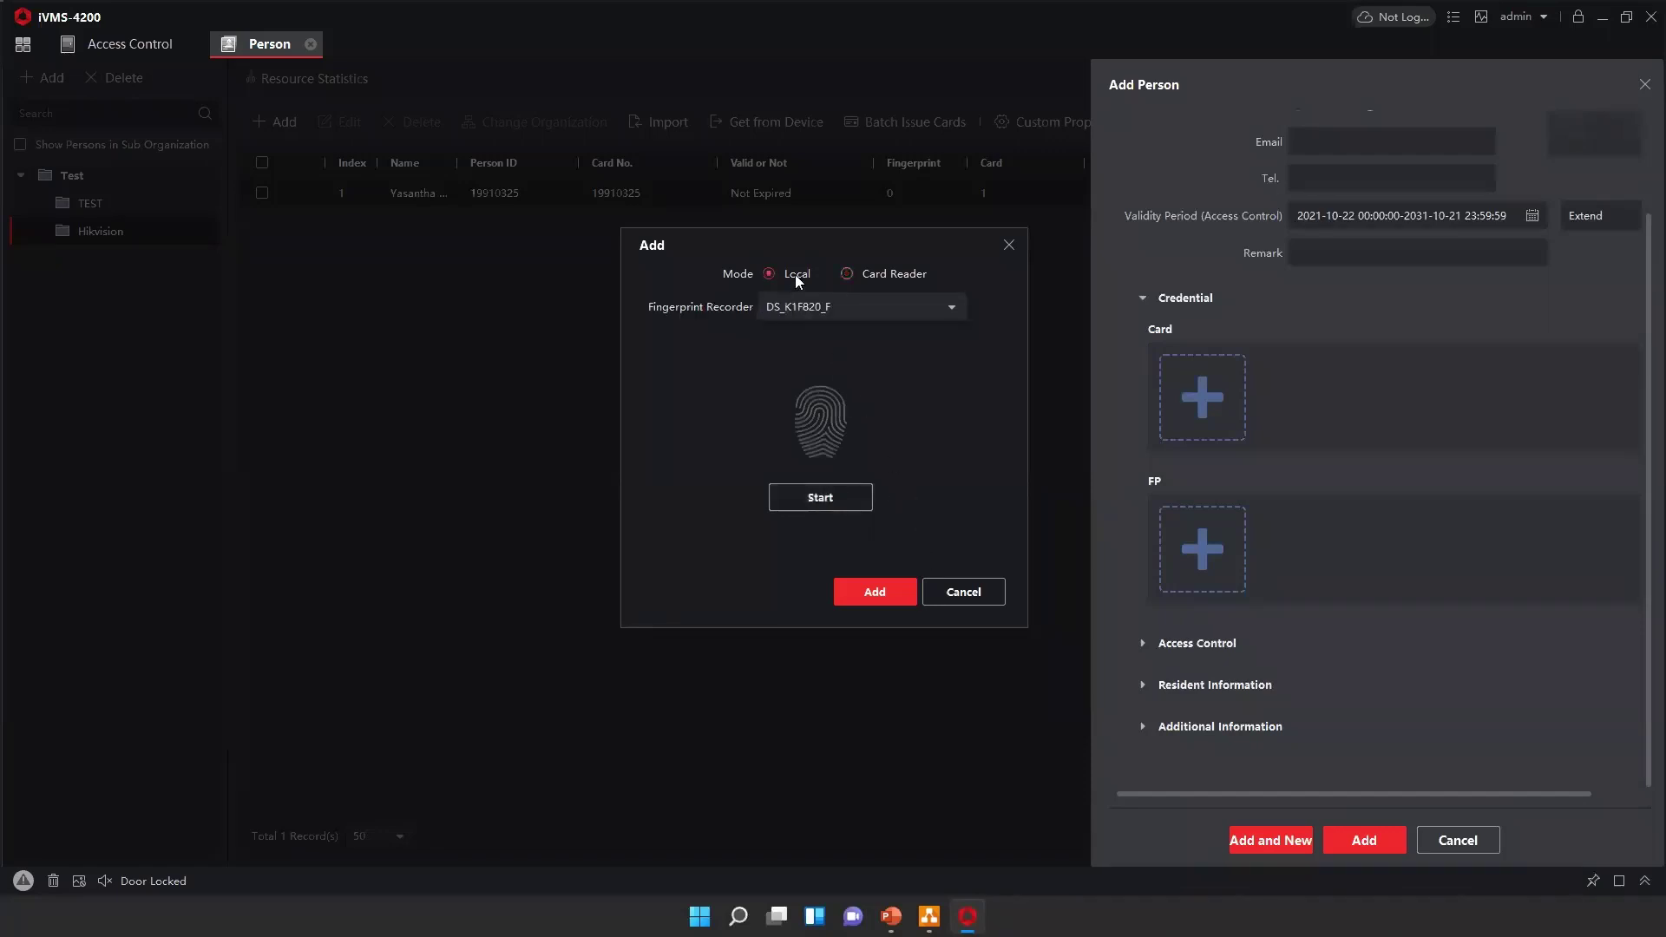
left_click(837, 318)
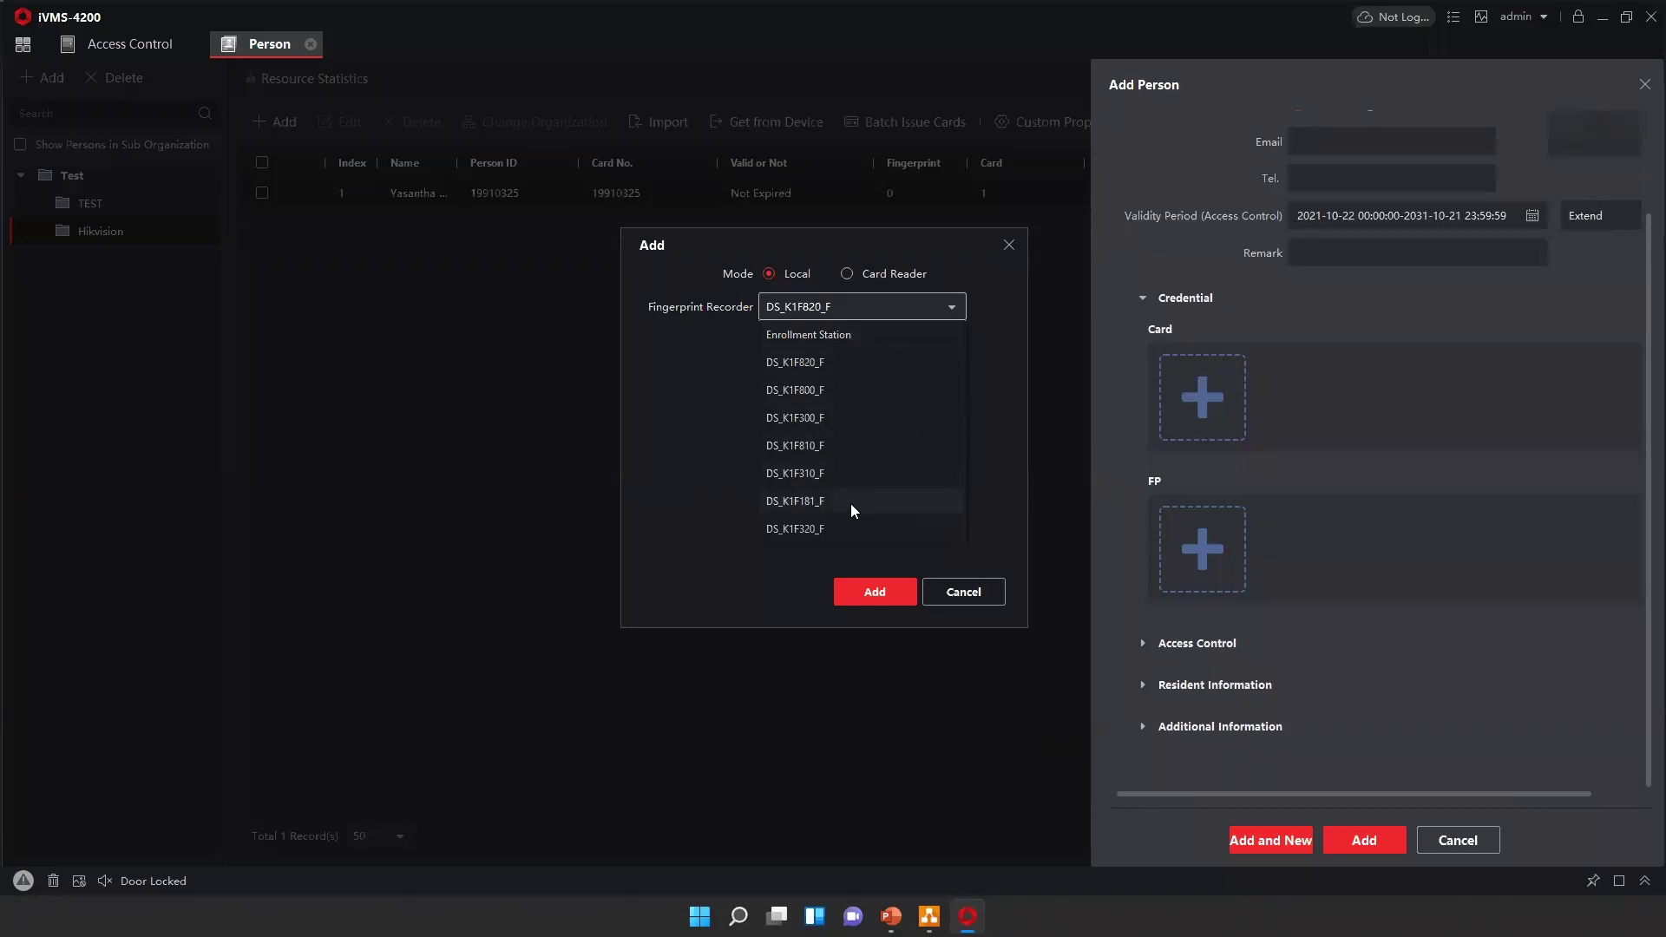
left_click(992, 356)
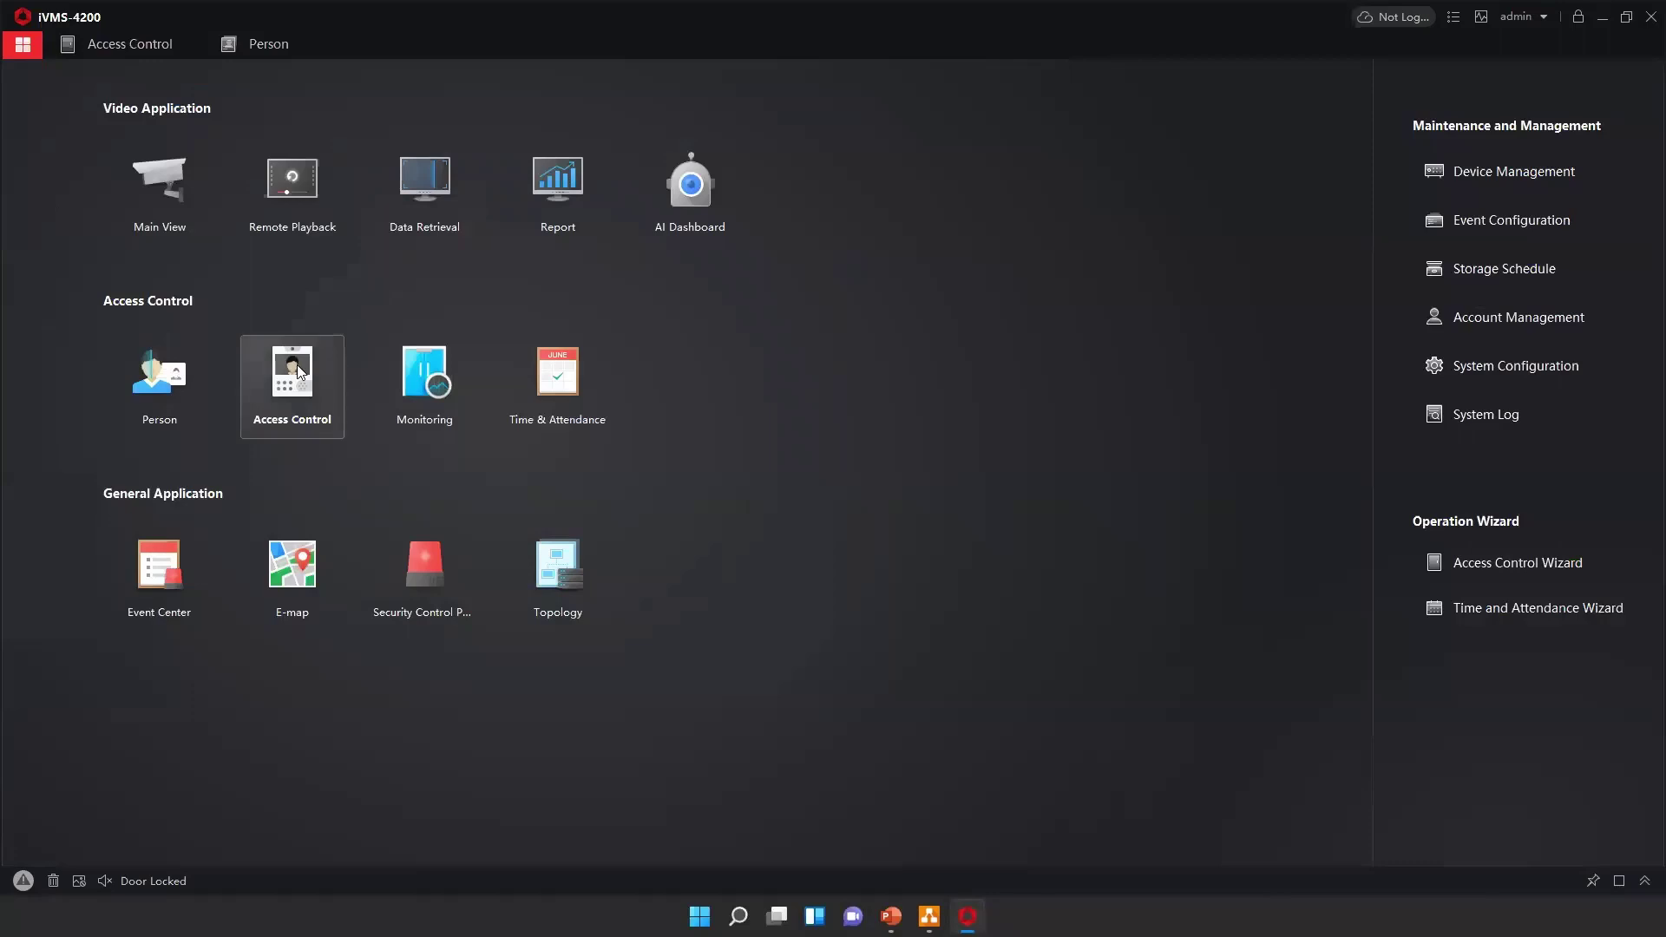
Step: Add a new holiday schedule to the access control templates and give it one holiday period
left_click(298, 372)
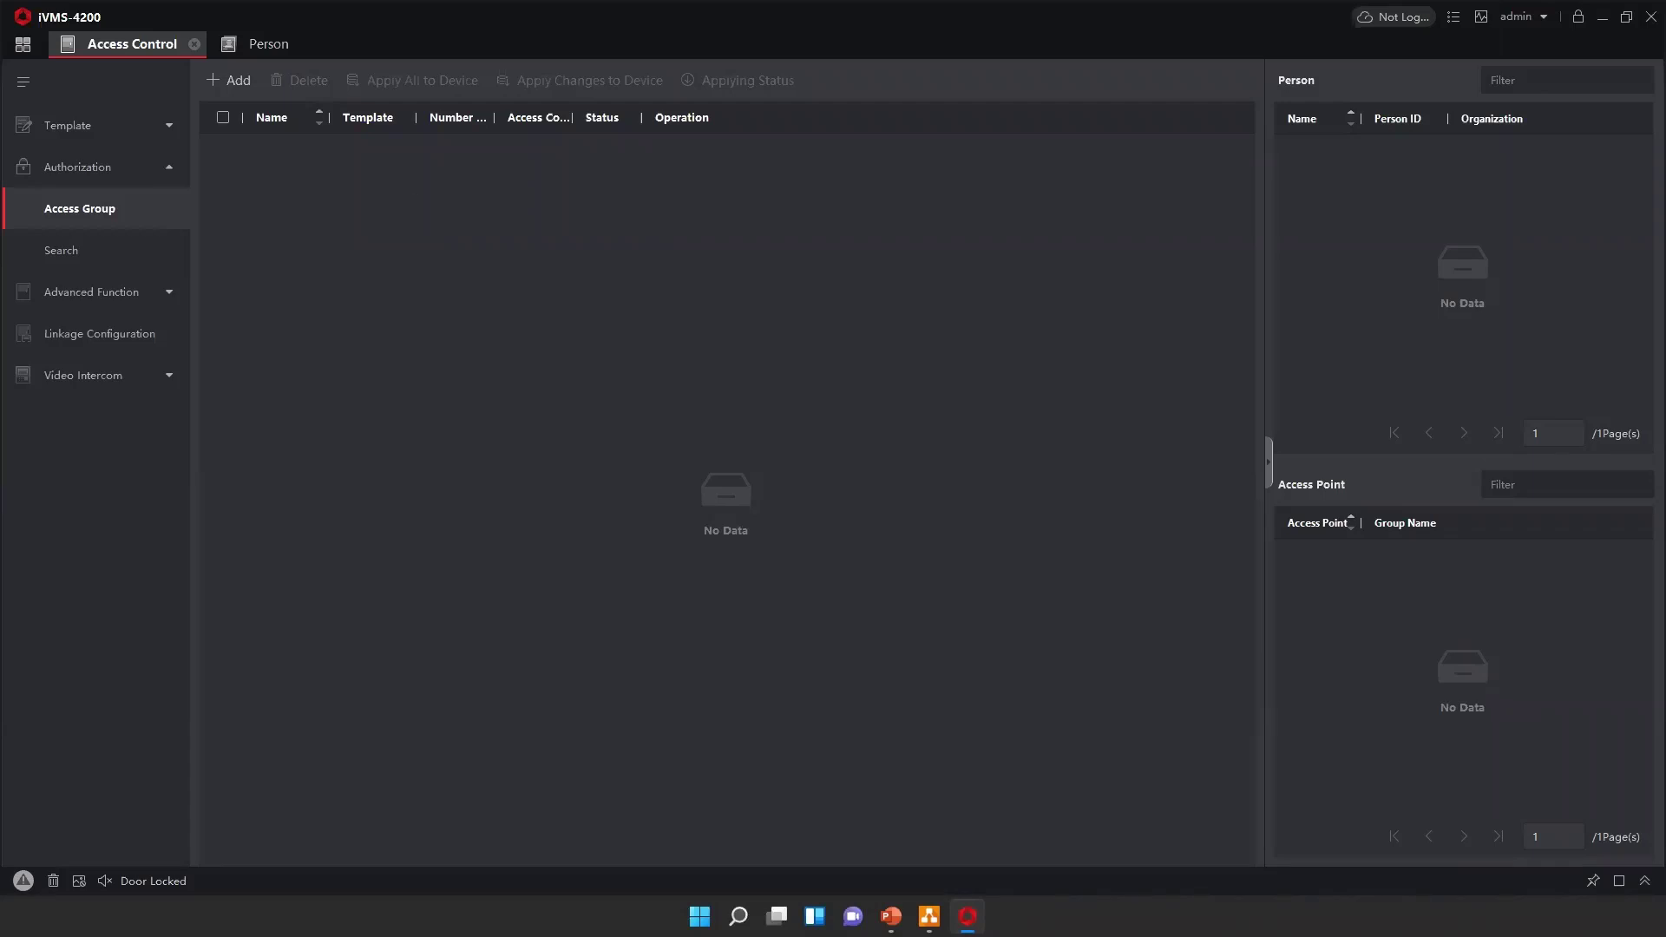
left_click(52, 127)
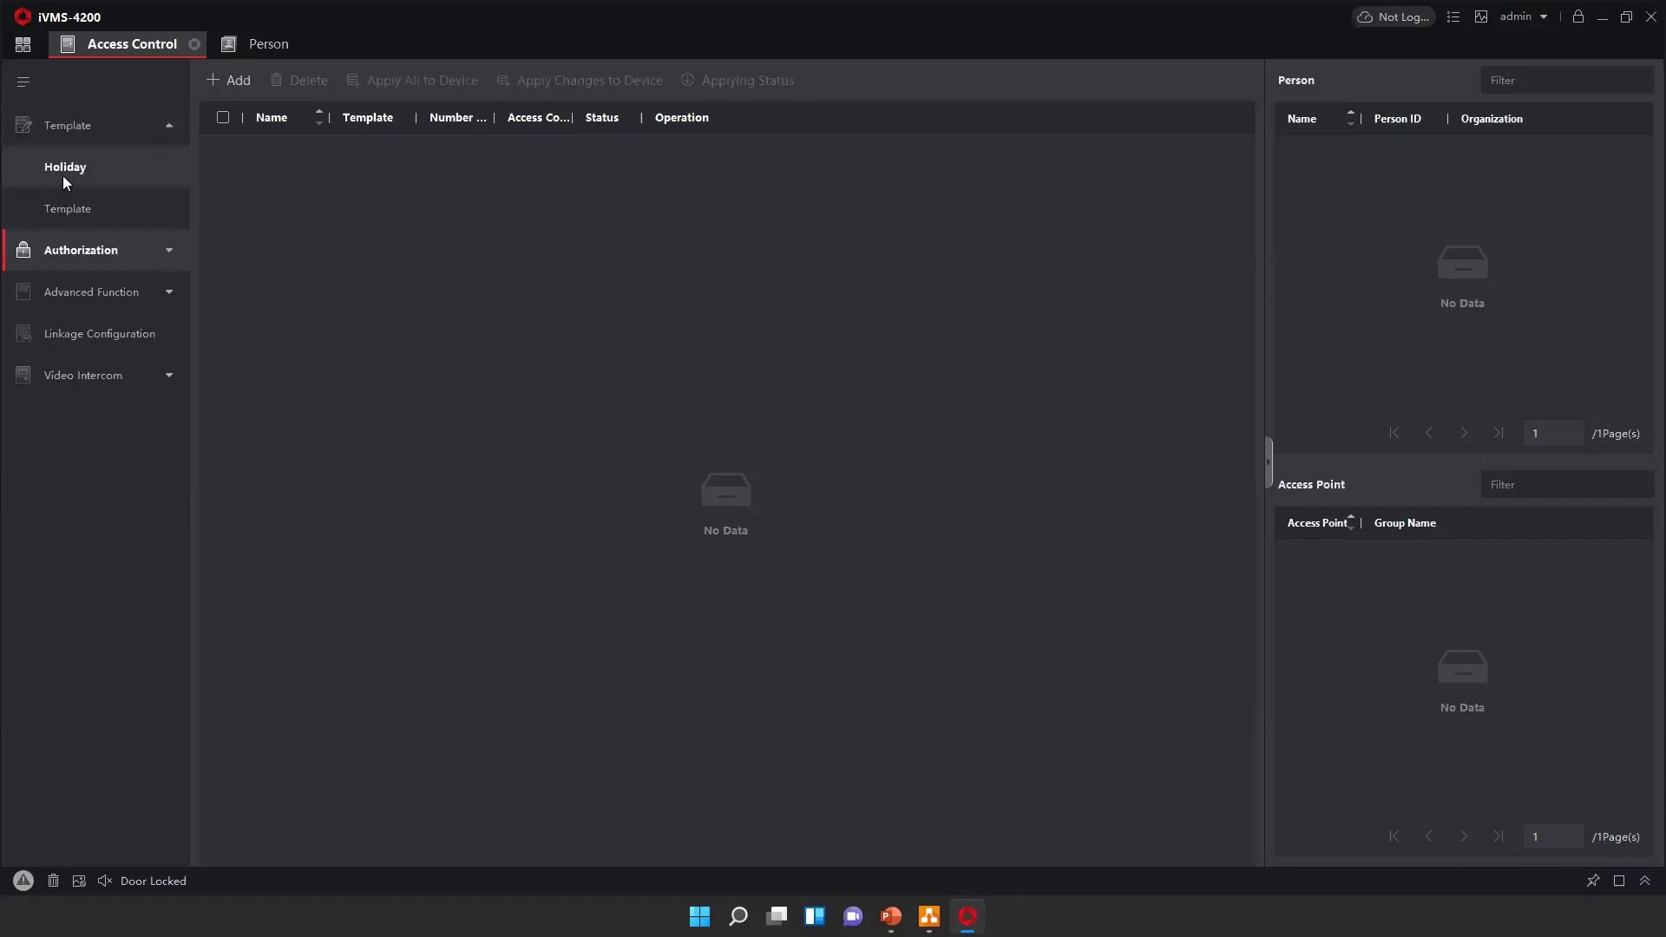
left_click(63, 174)
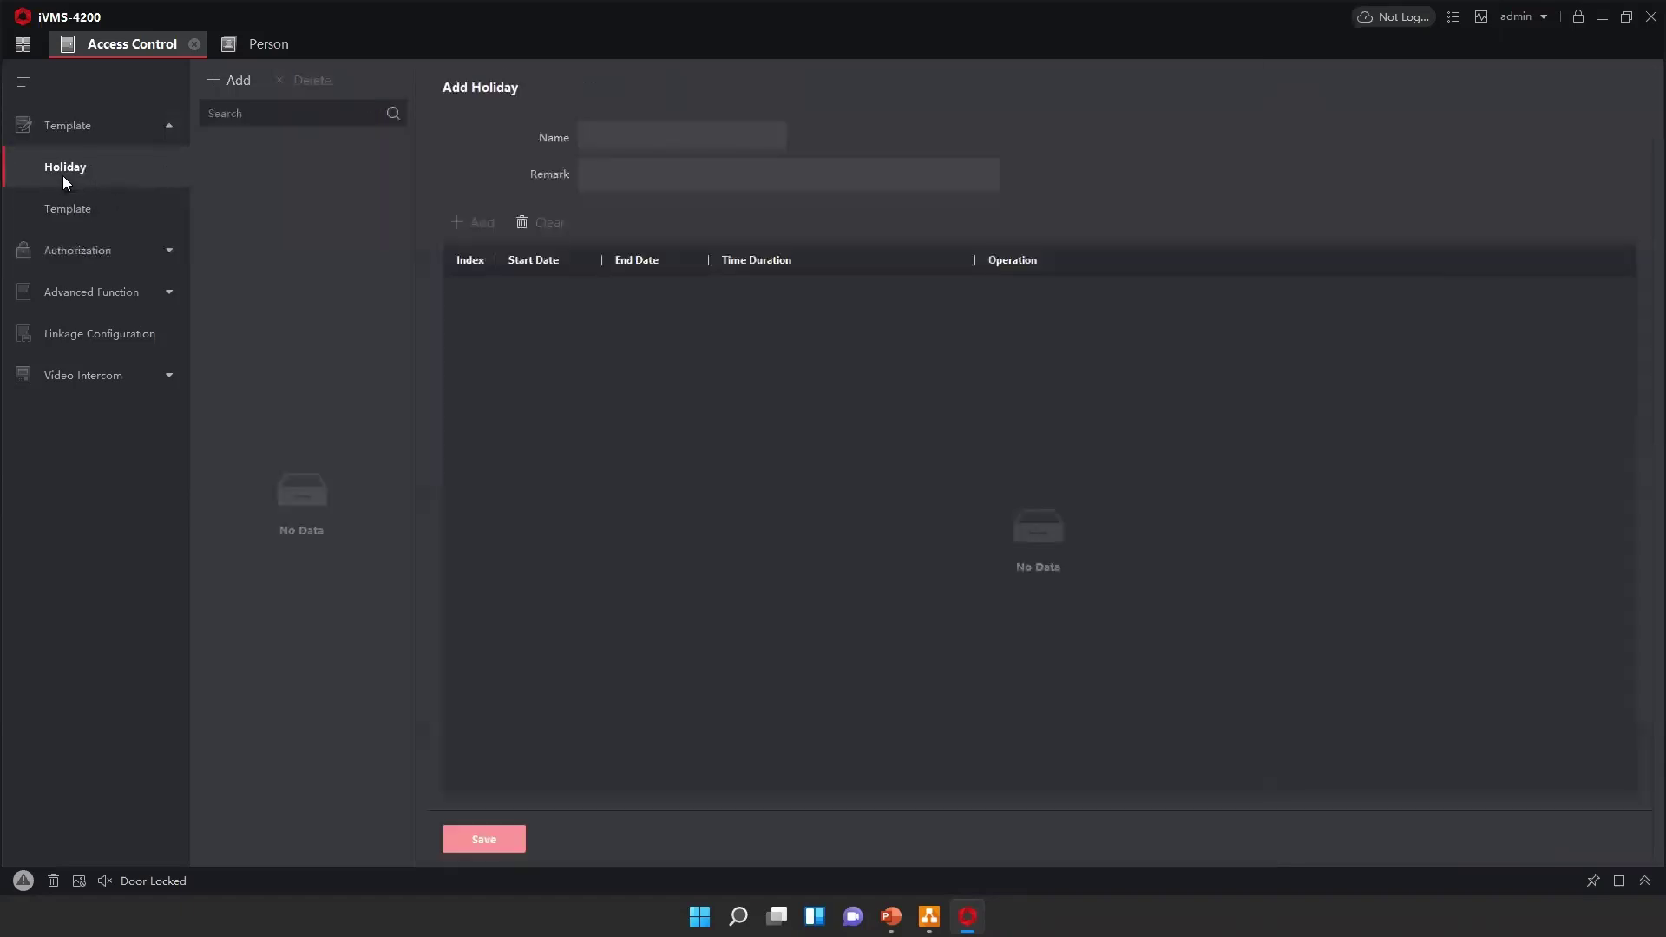
left_click(231, 85)
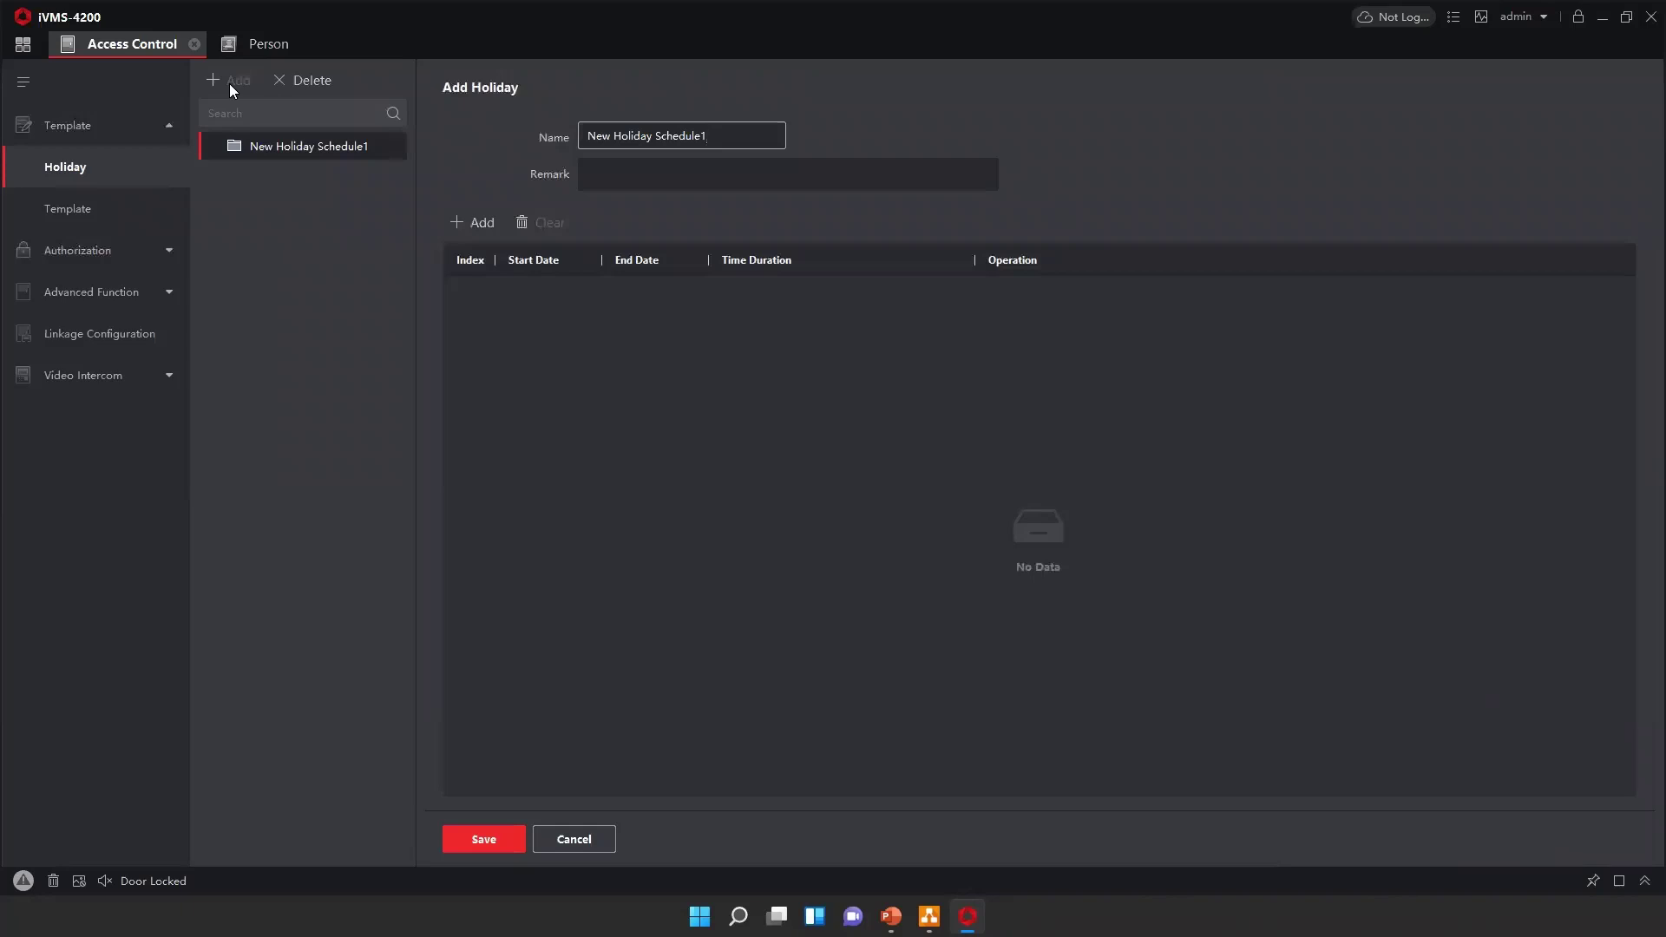
left_click(489, 223)
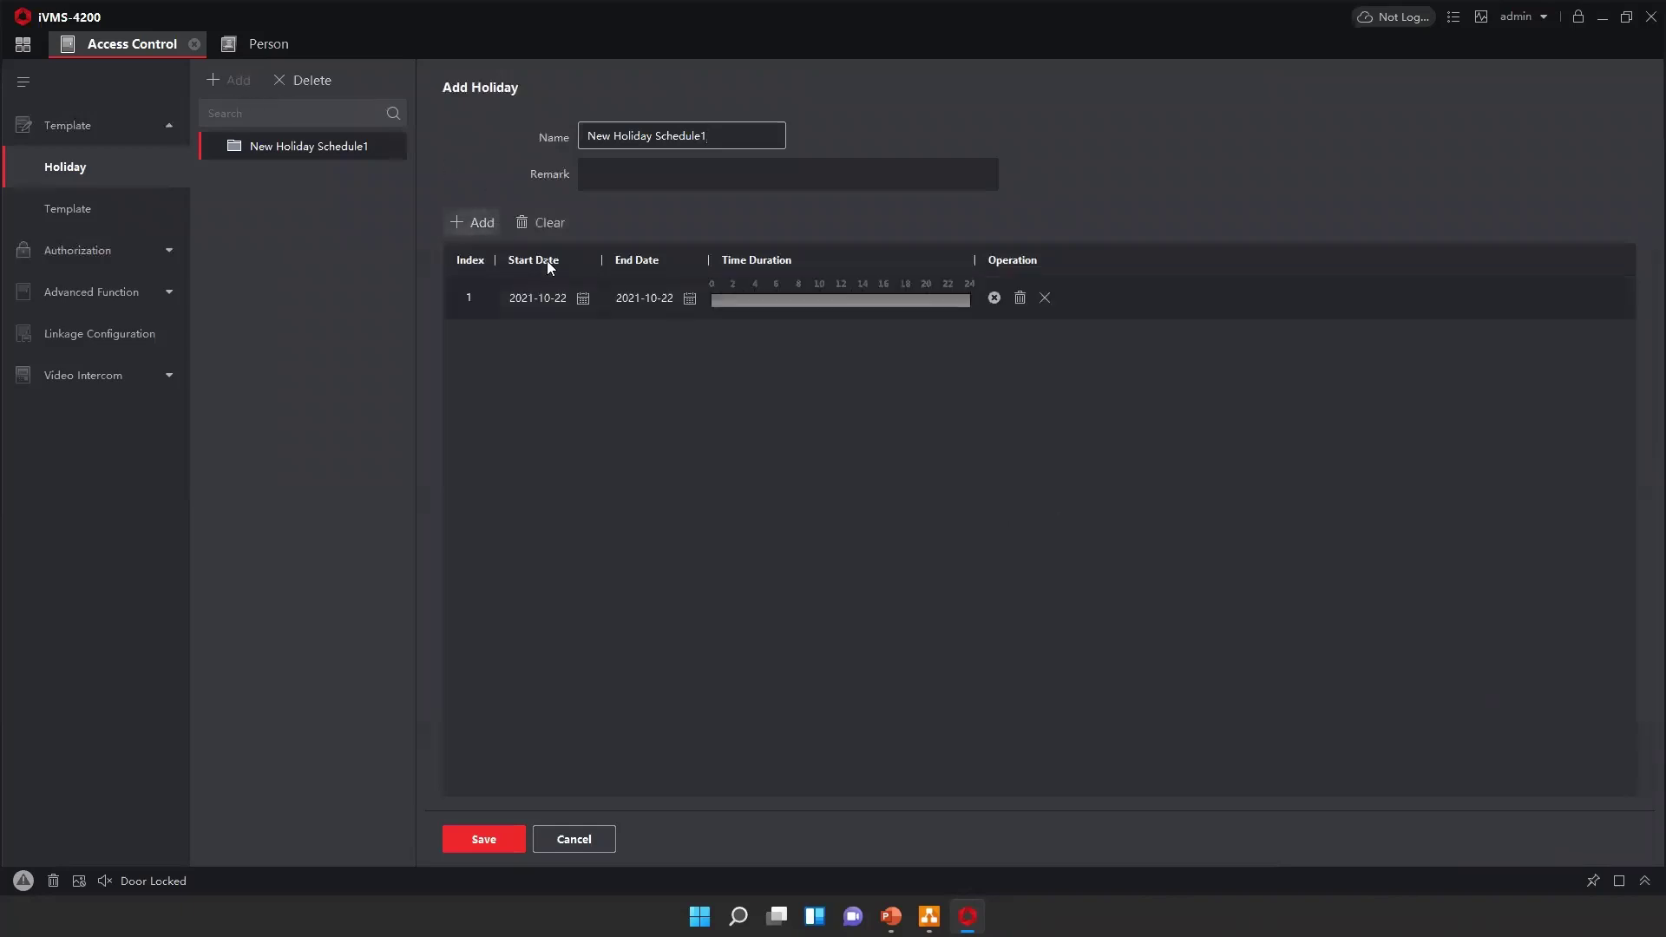
left_click(576, 304)
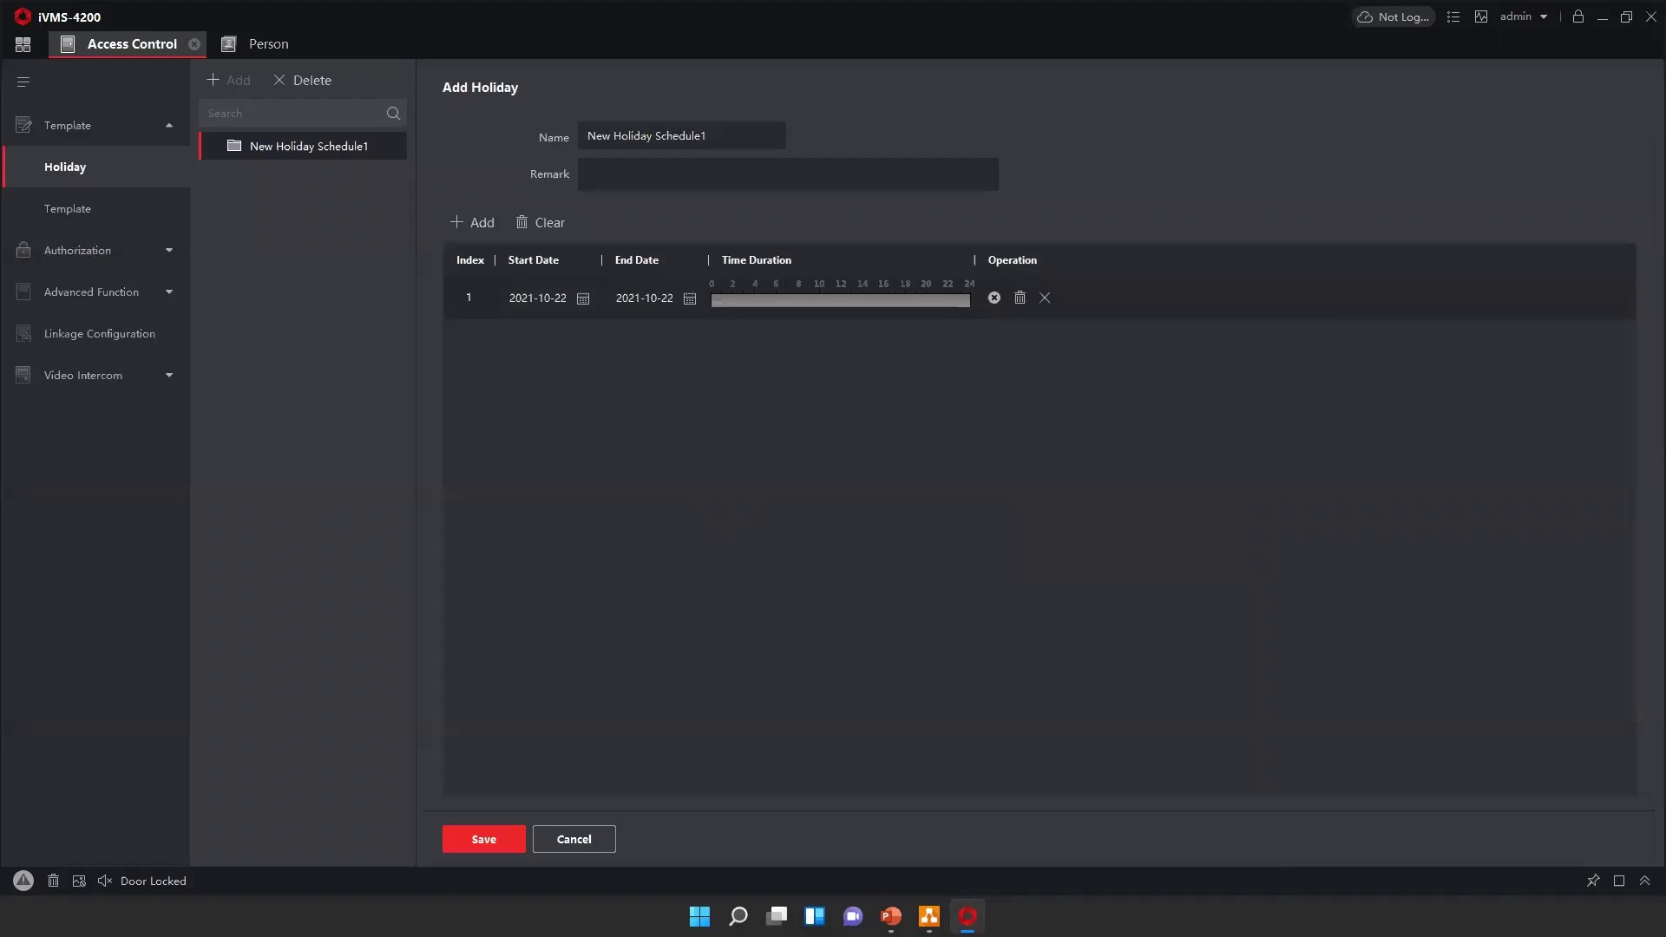
Step: Add a new access template, try a Monday period from about 2:00 to 15:00, and clear the week schedule
left_click(89, 198)
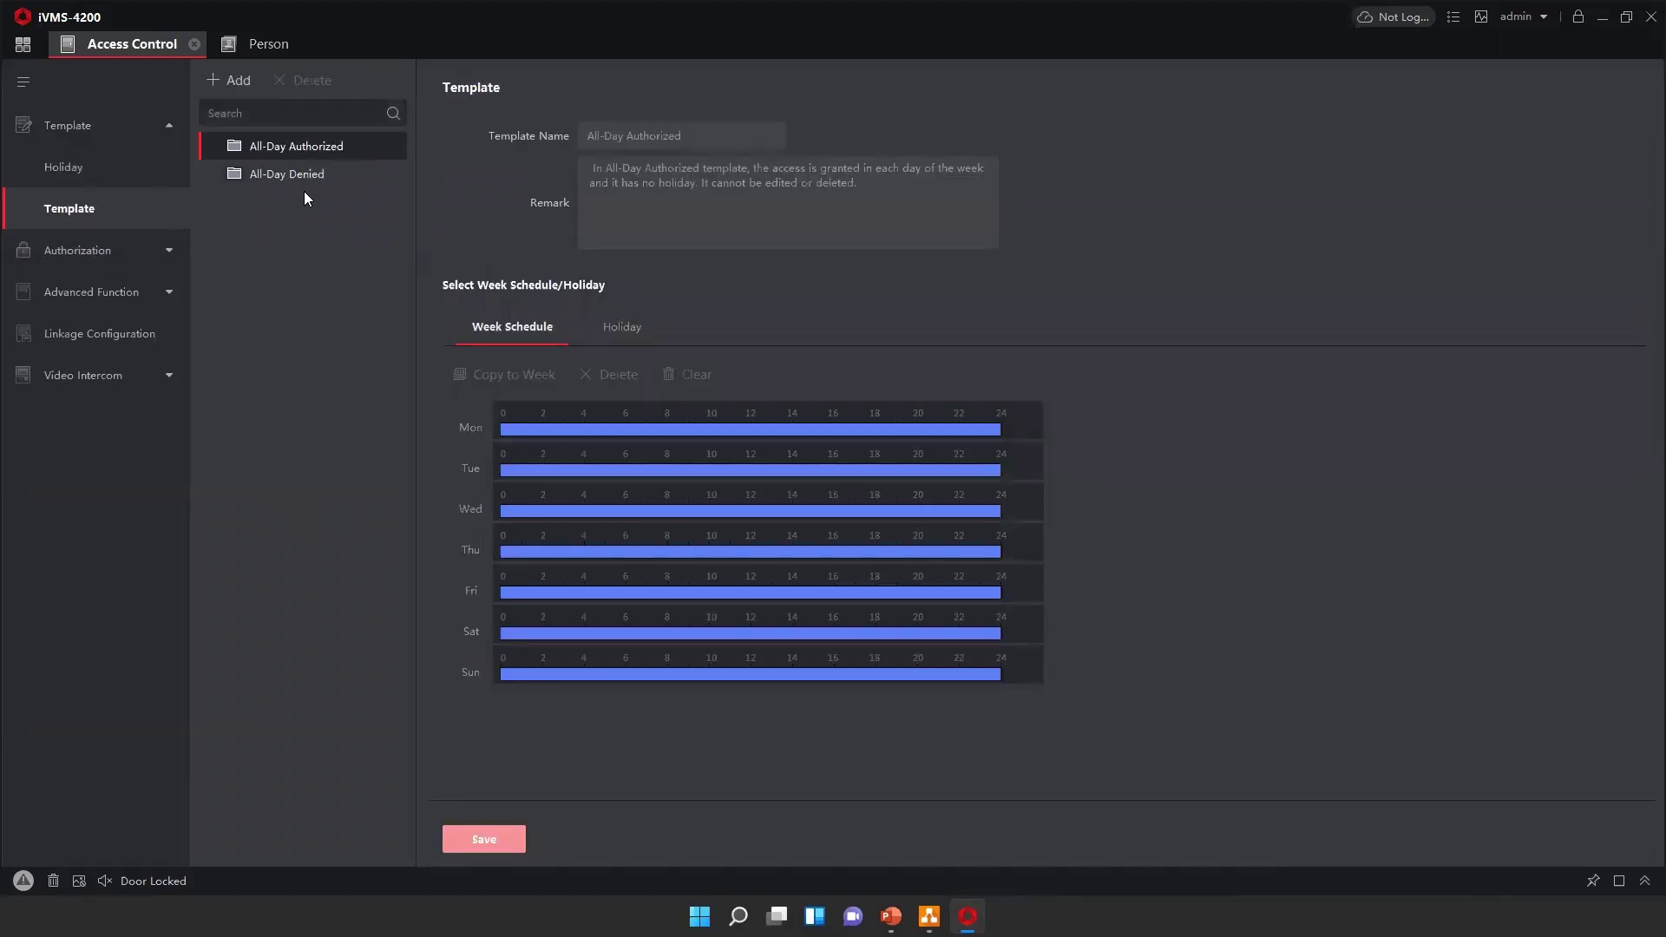
left_click(222, 81)
left_click(568, 432)
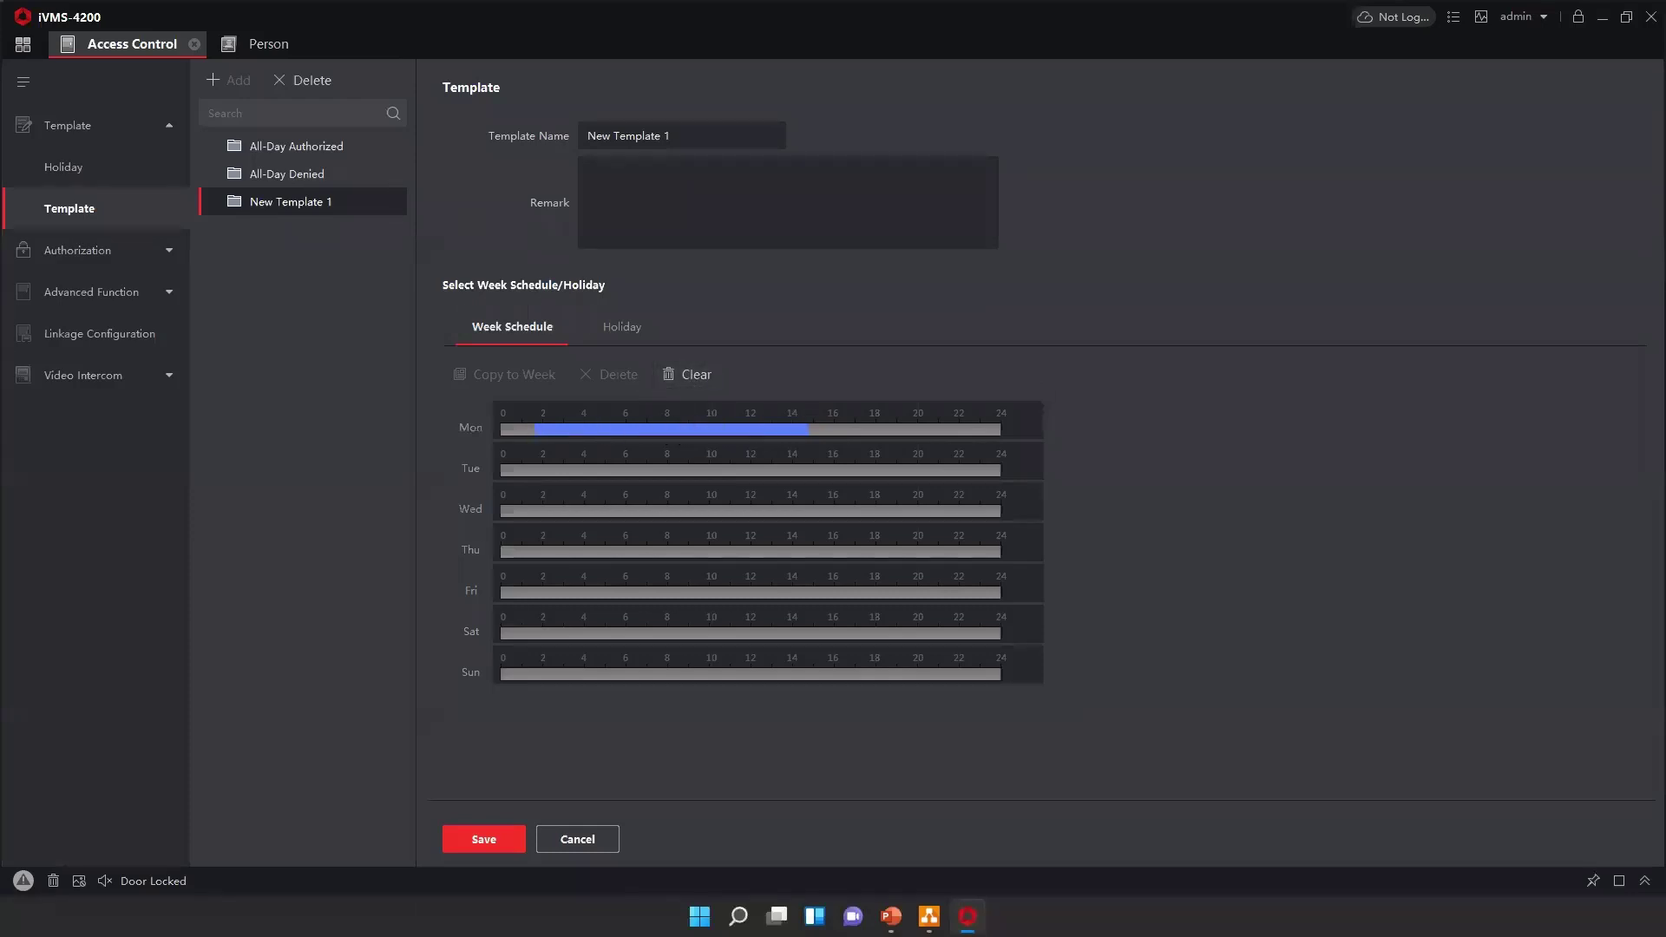
left_click(687, 374)
Step: Try to create an access group named Test Access Group with the person under Hikvision and the MinMOe access point group
left_click(77, 264)
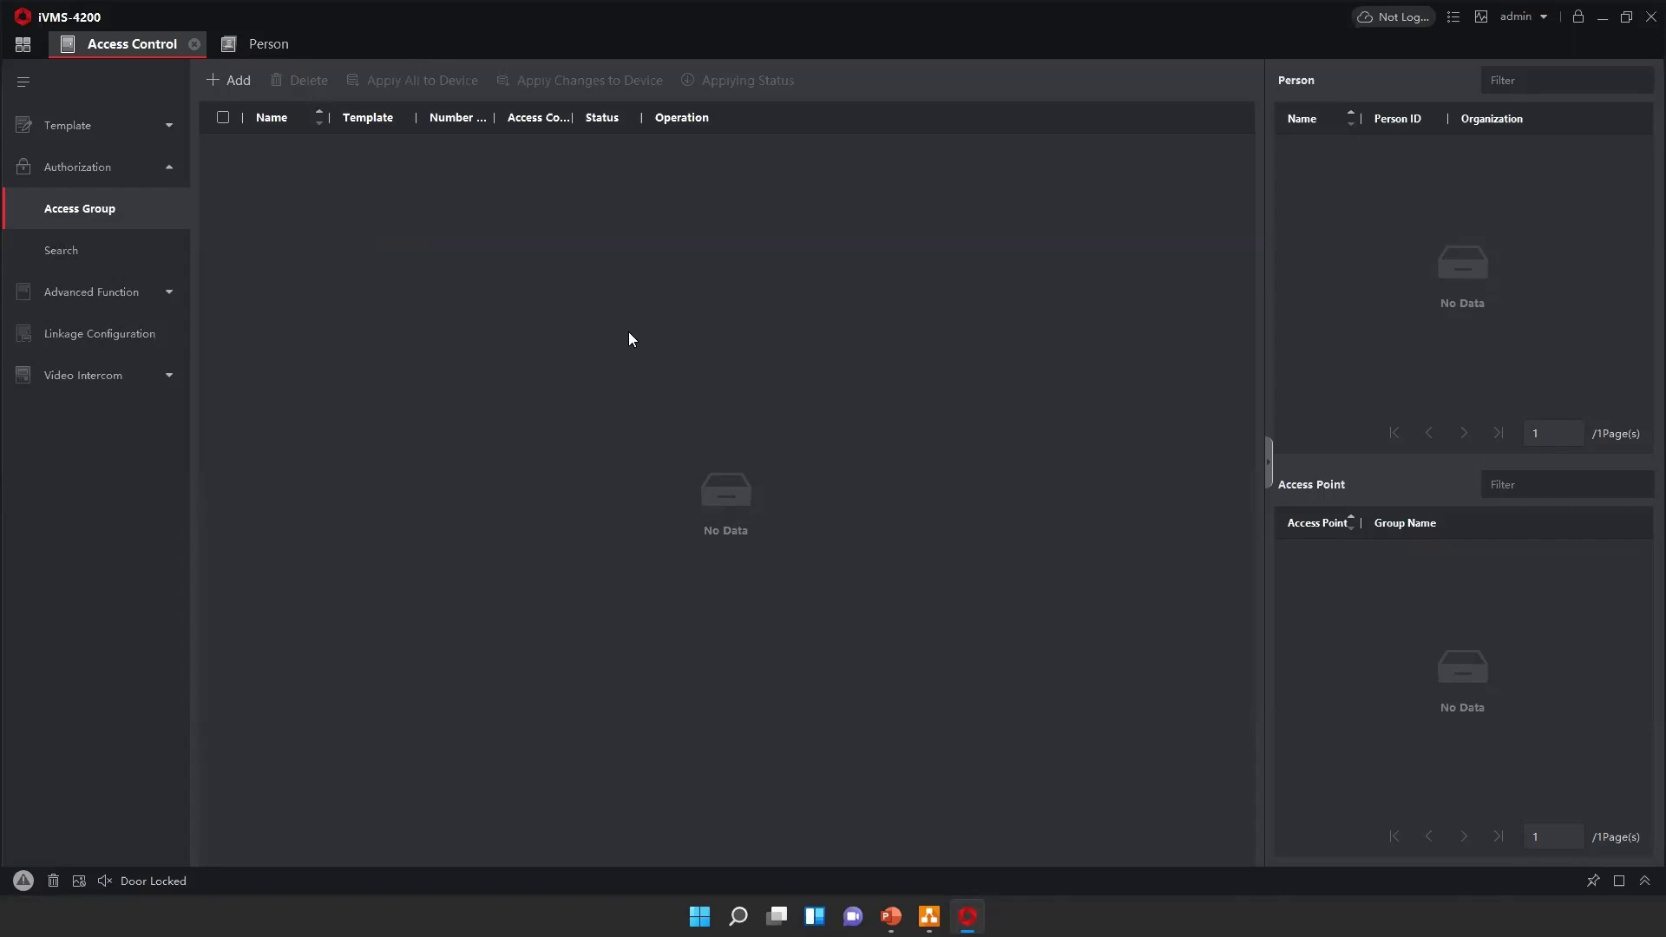
left_click(220, 87)
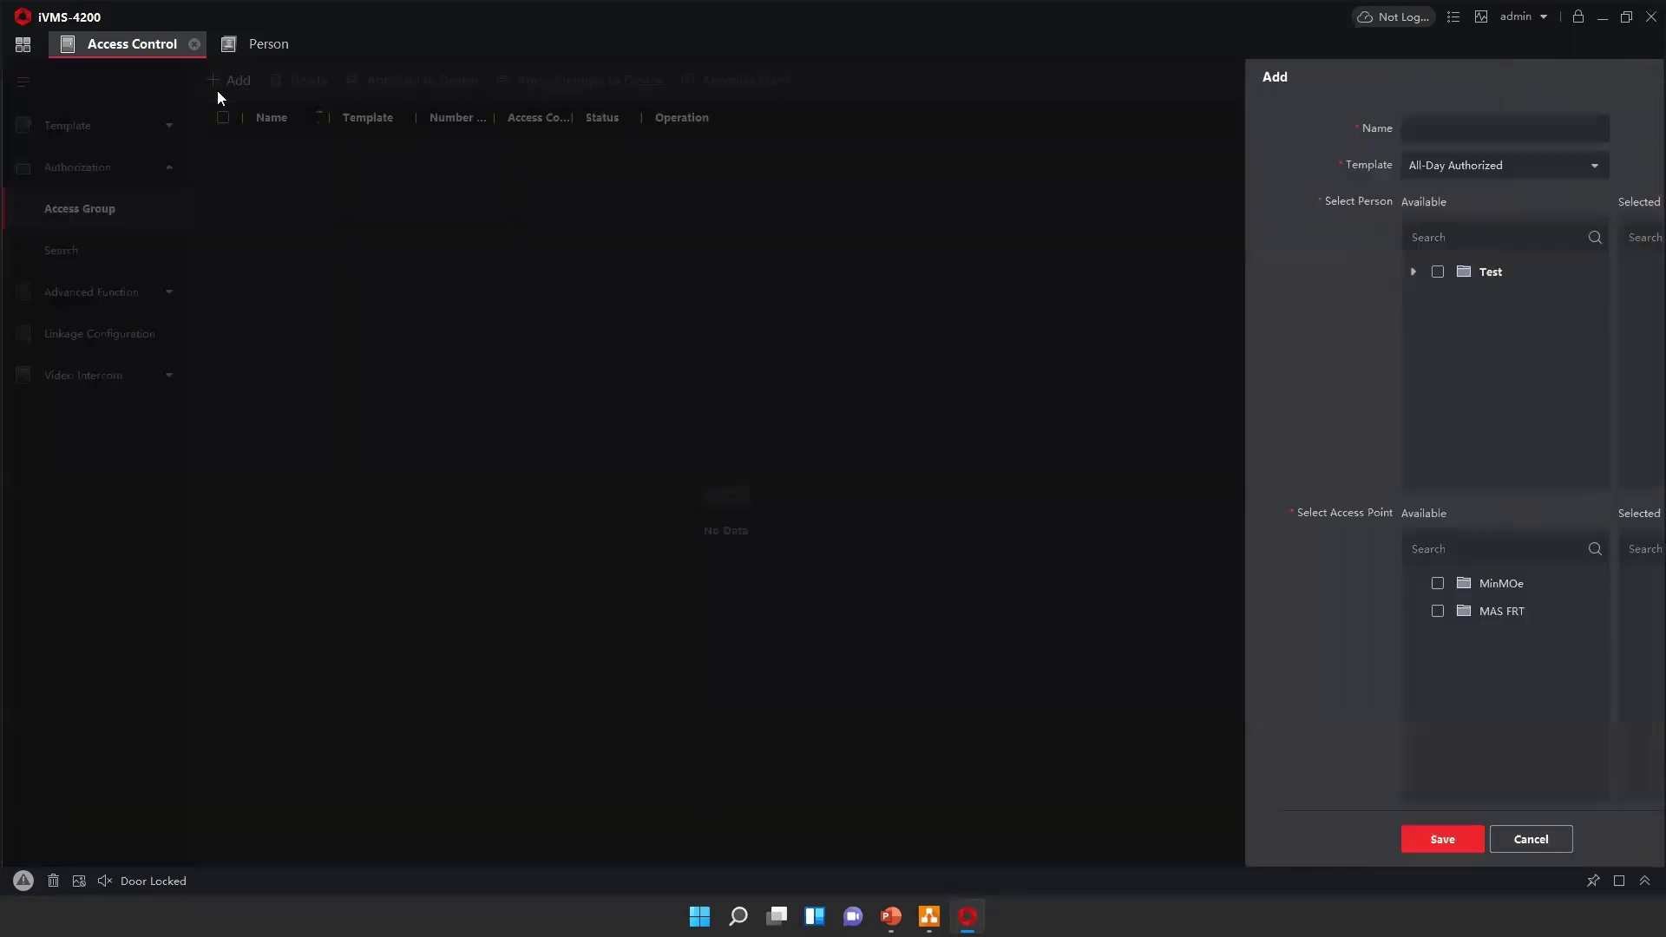
left_click(1220, 133)
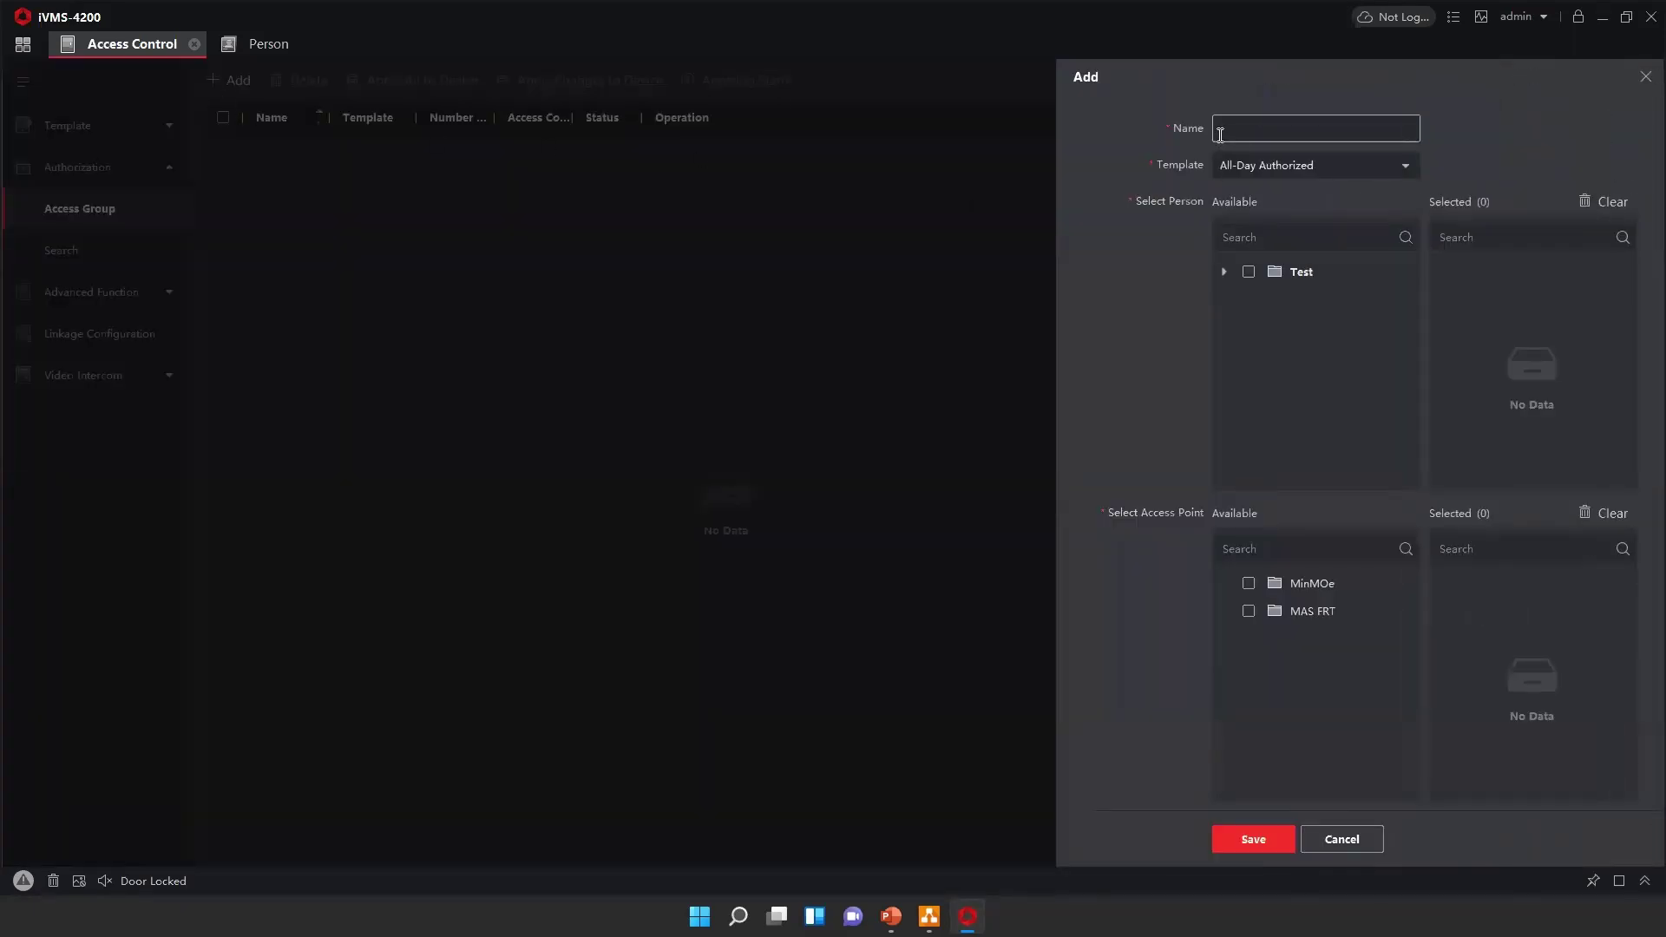
type("Test Access Group")
left_click(1223, 271)
left_click(1241, 327)
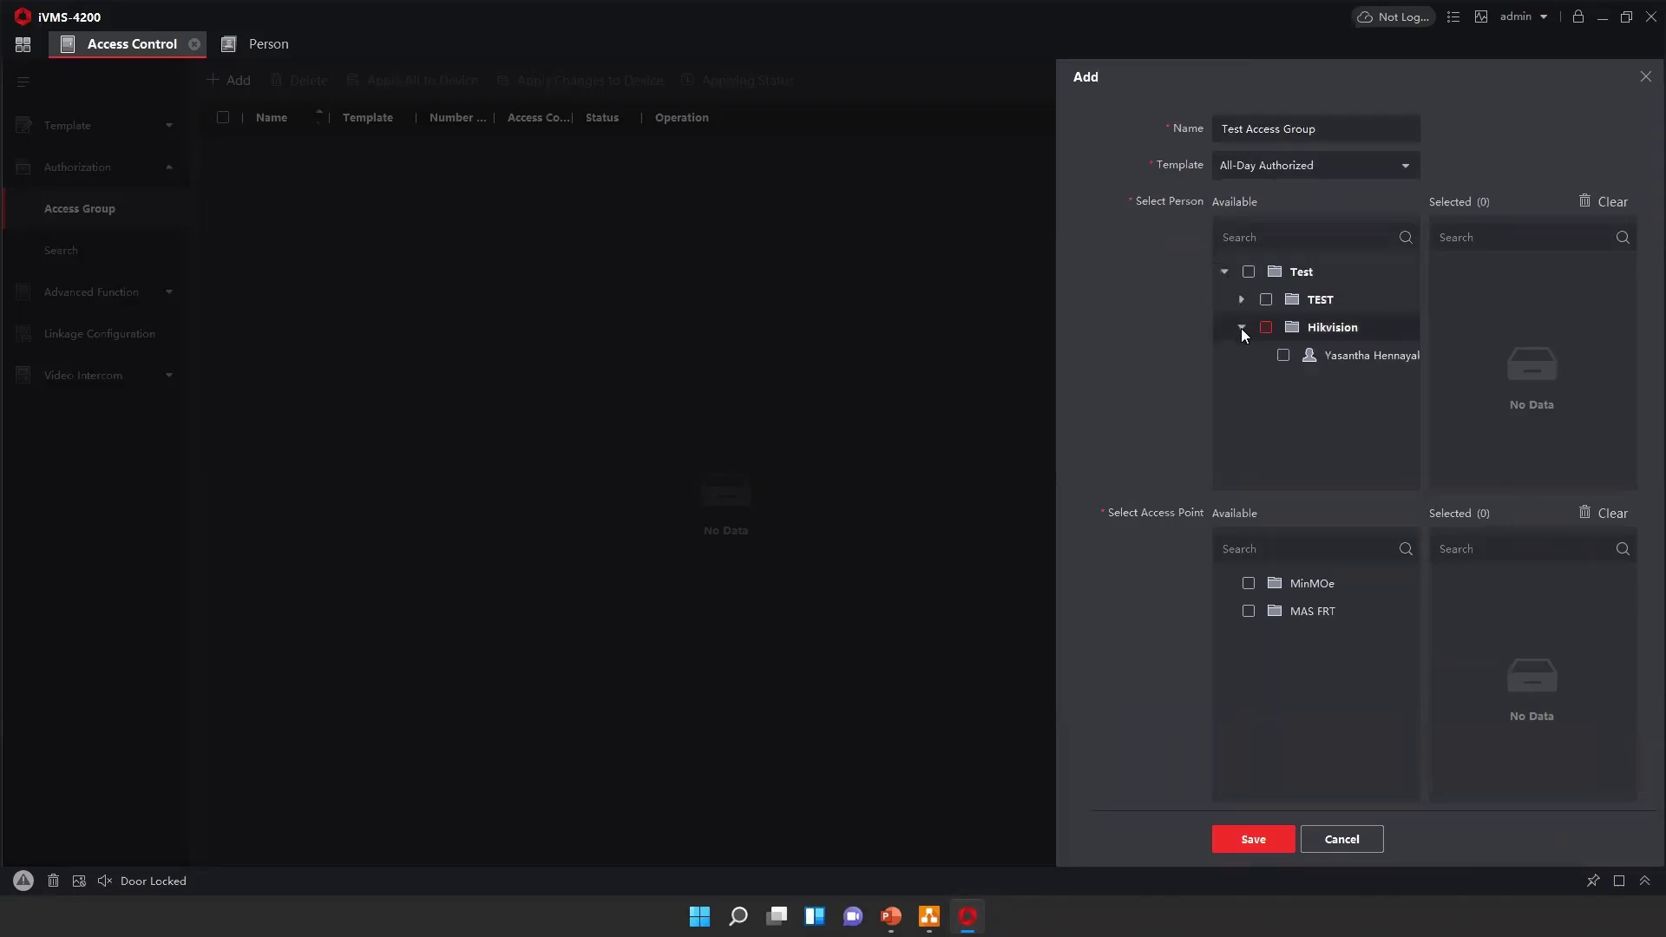
left_click(1282, 355)
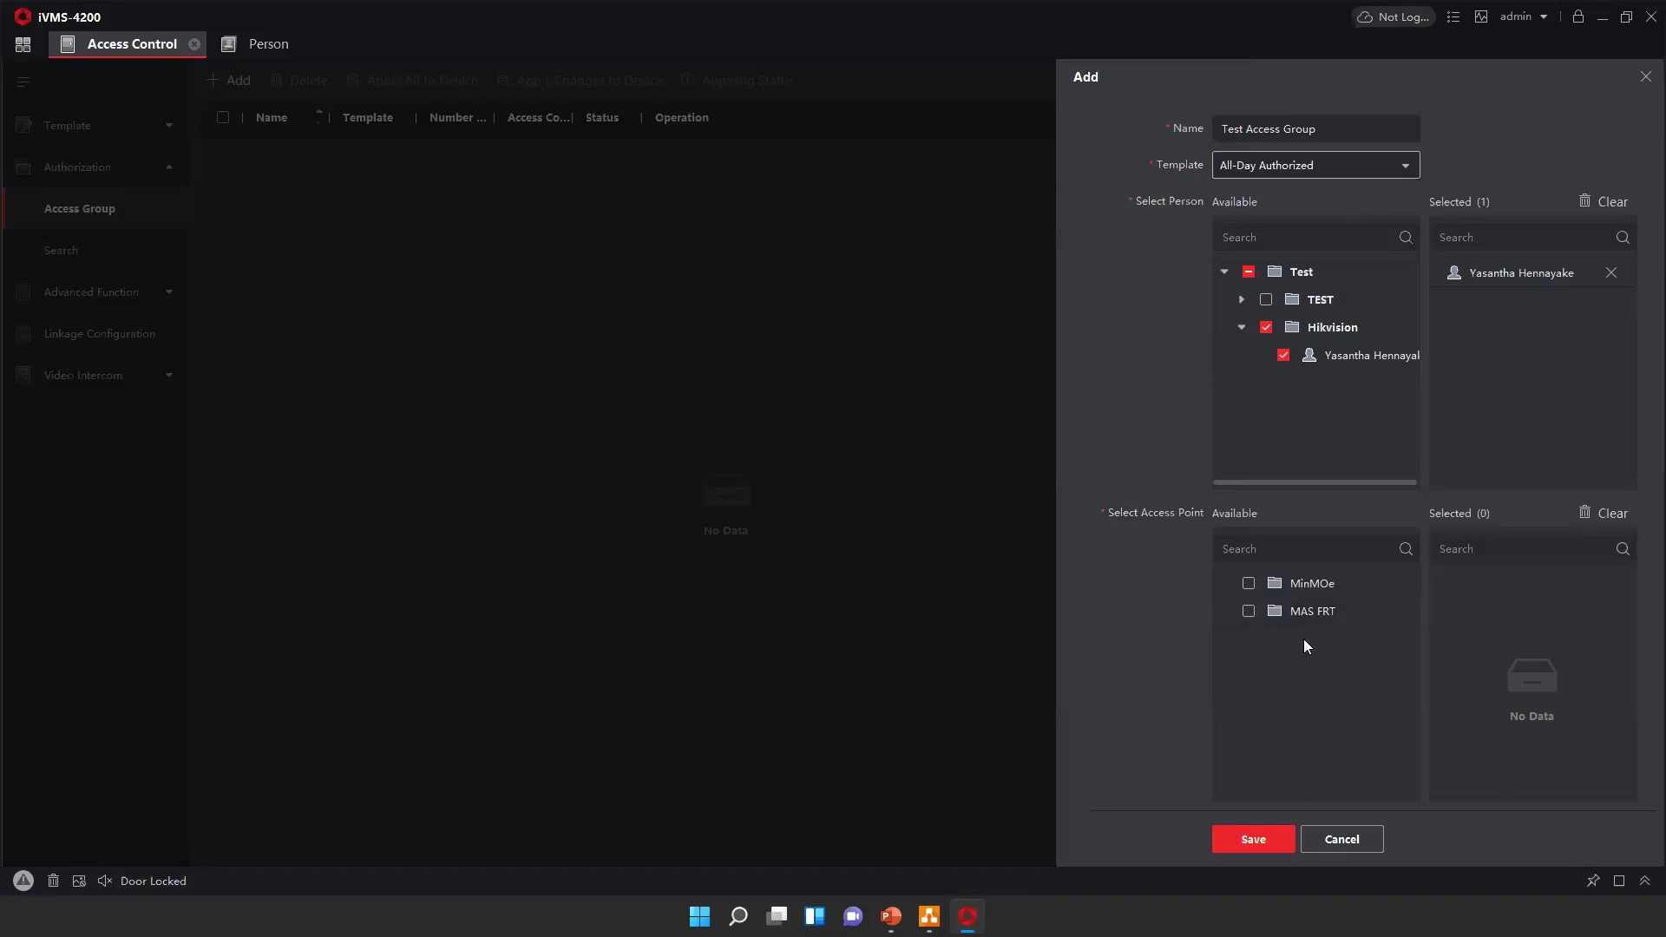
left_click(1249, 584)
left_click(1279, 840)
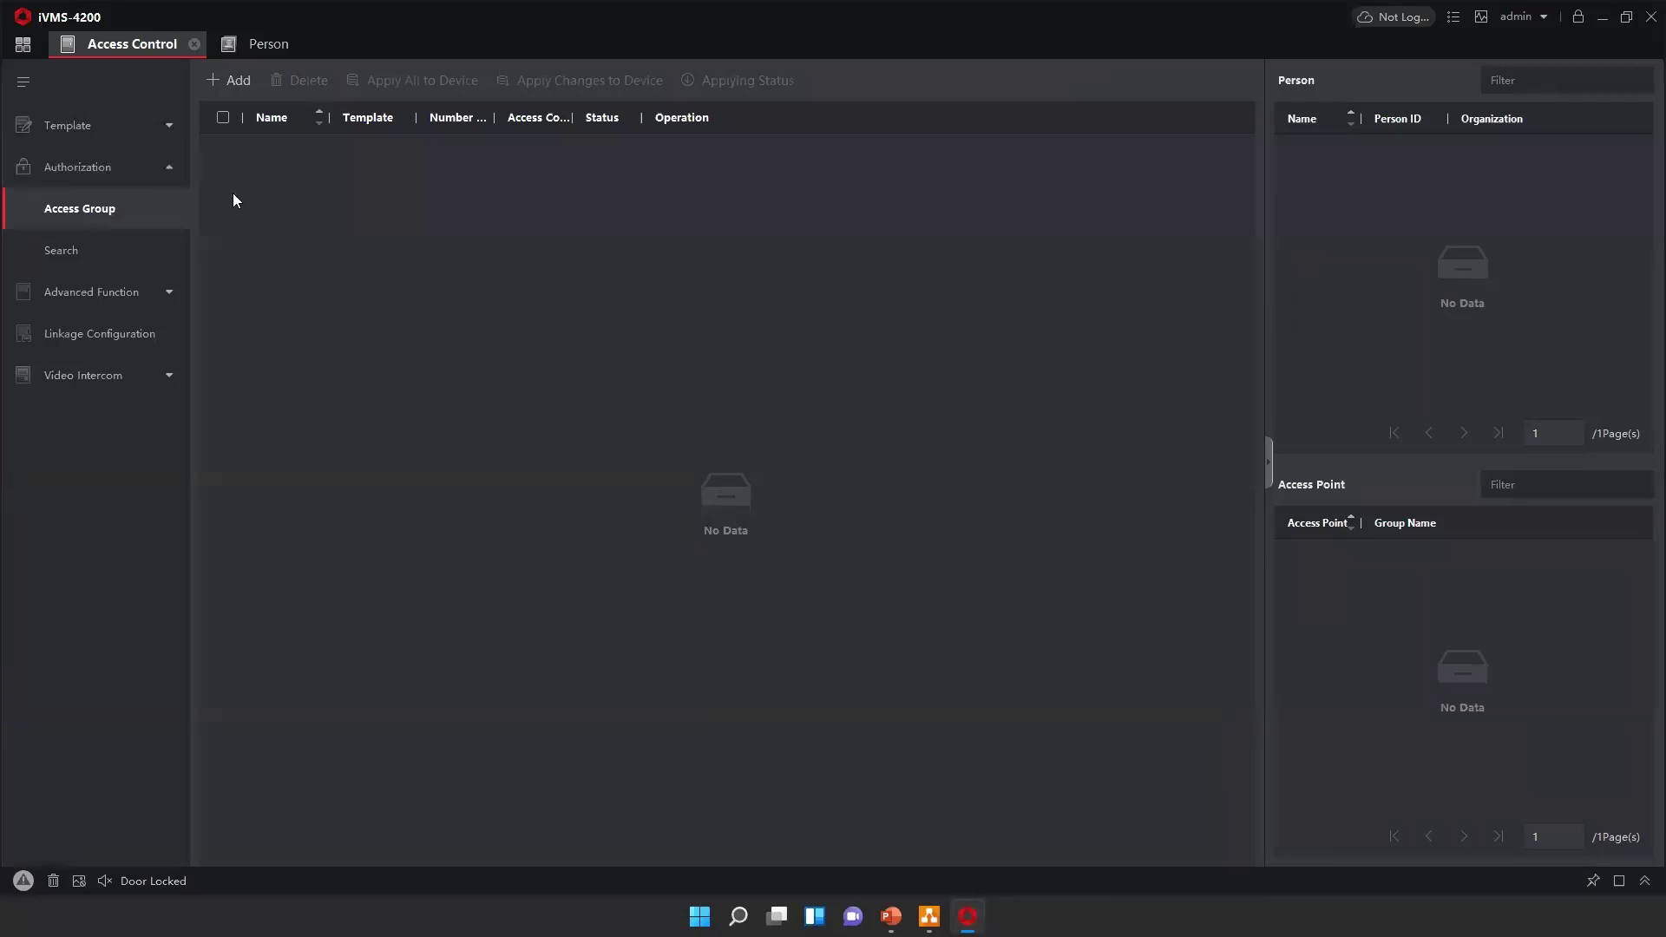
Step: Open the resource groups in device management to examine the contents of the MinMOe group
left_click(23, 44)
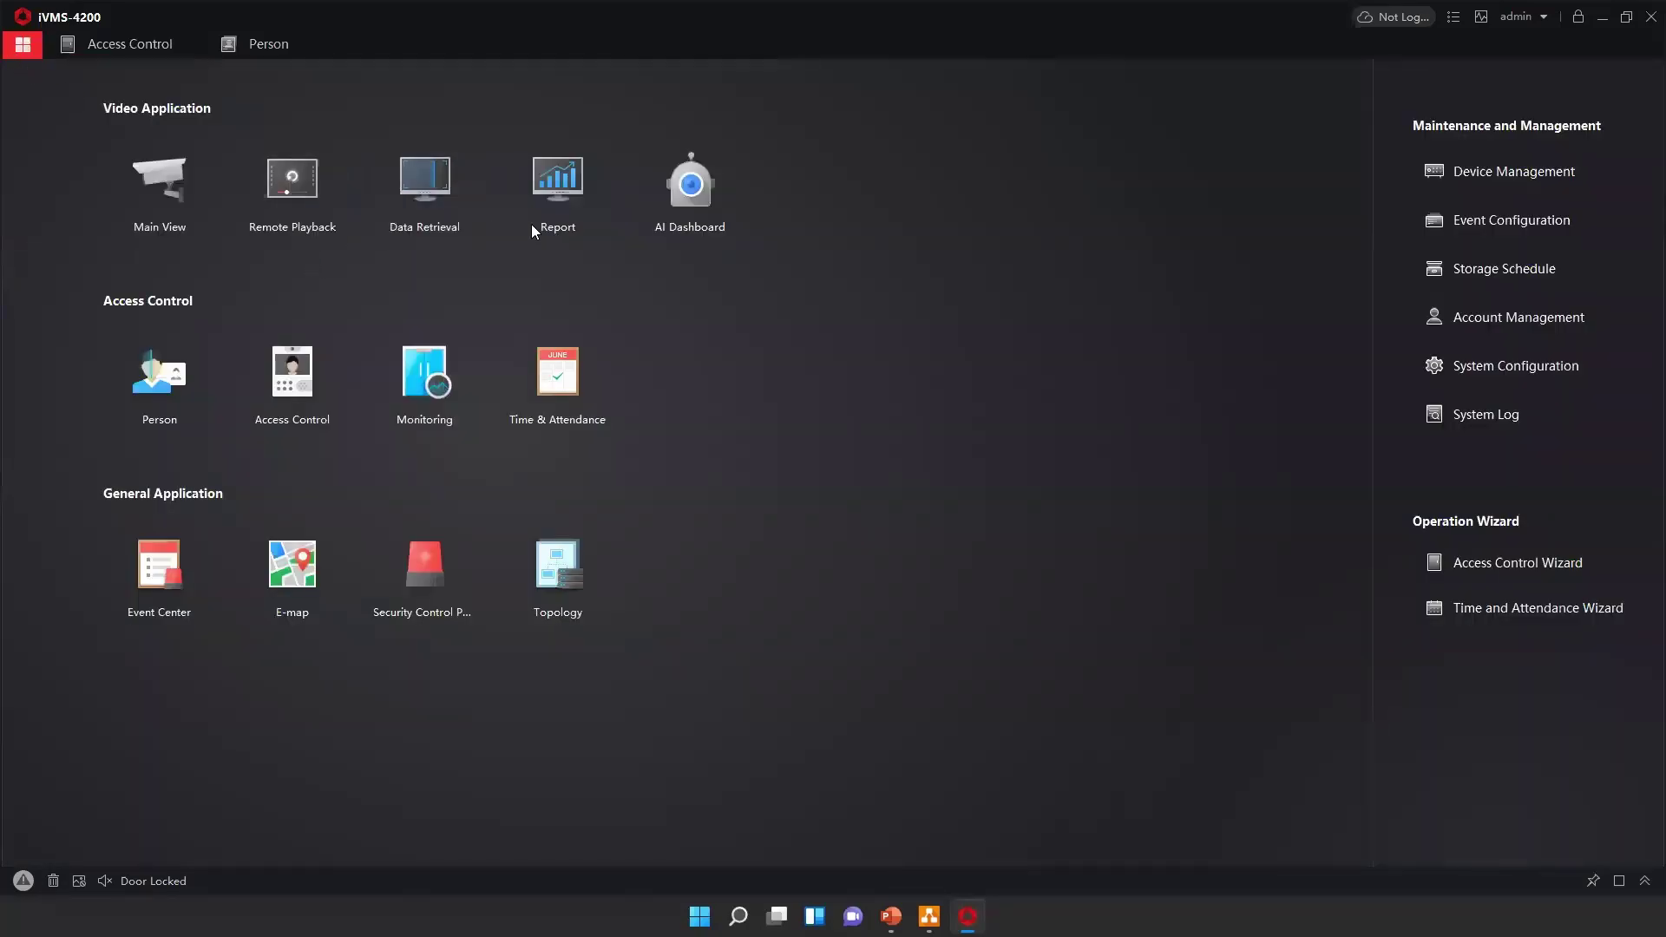
left_click(1514, 172)
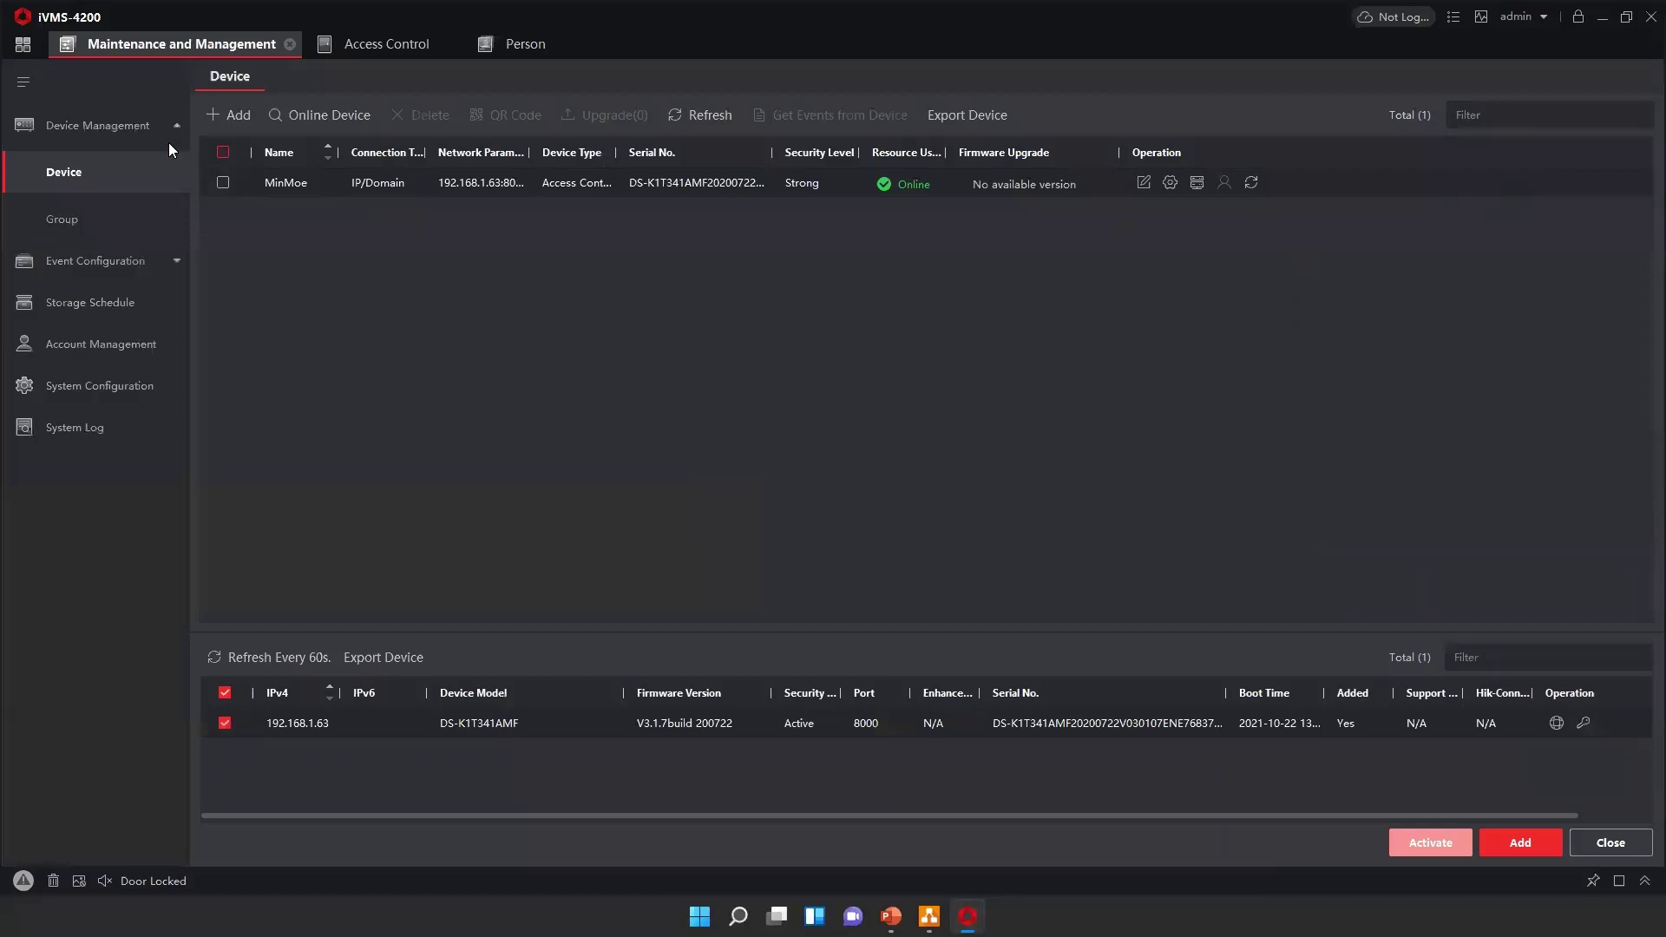
left_click(99, 220)
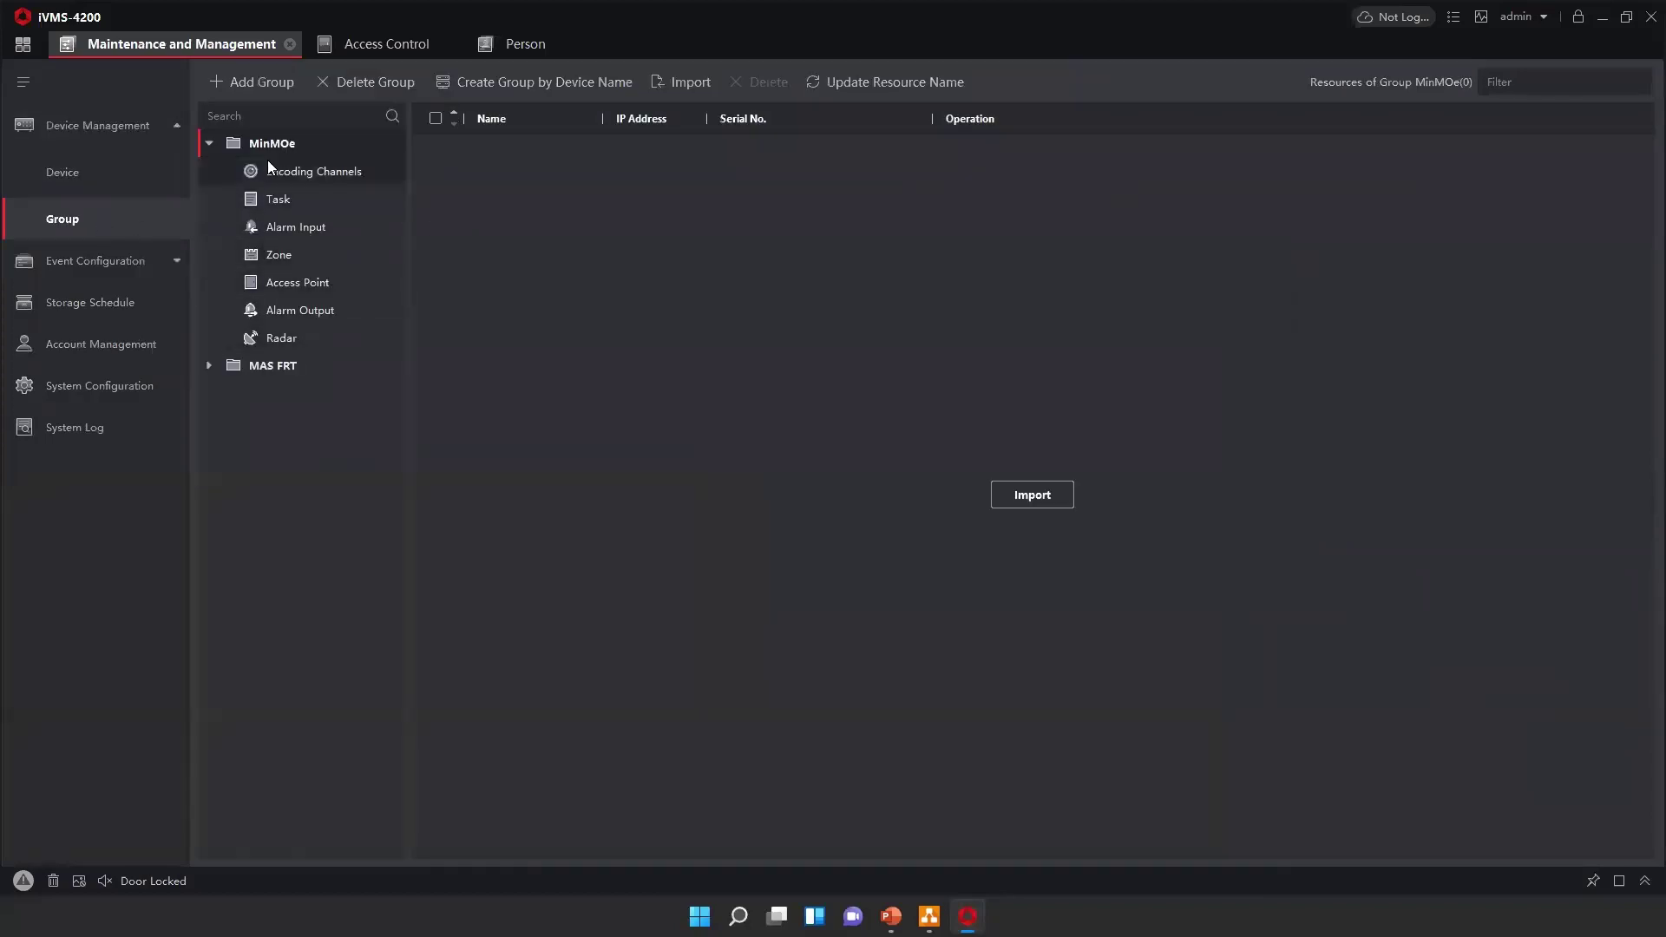
Step: Create an access group named Test Access Group for the person under Hikvision with All-Day Authorized access to Door1_MinMoe
left_click(370, 50)
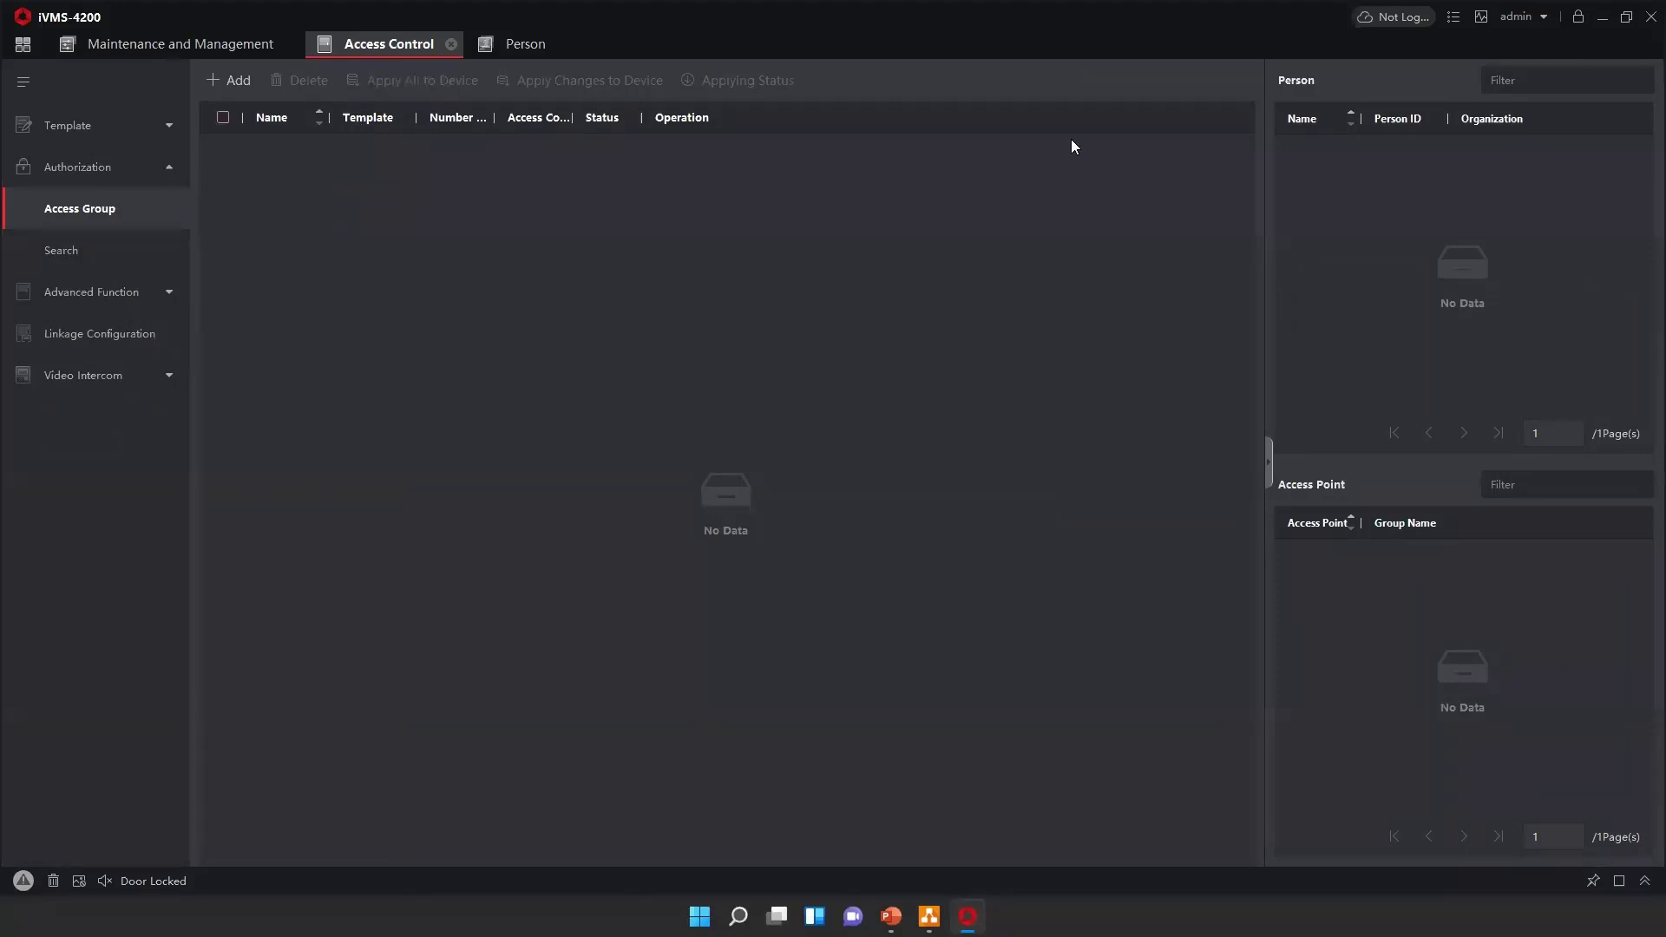
left_click(238, 83)
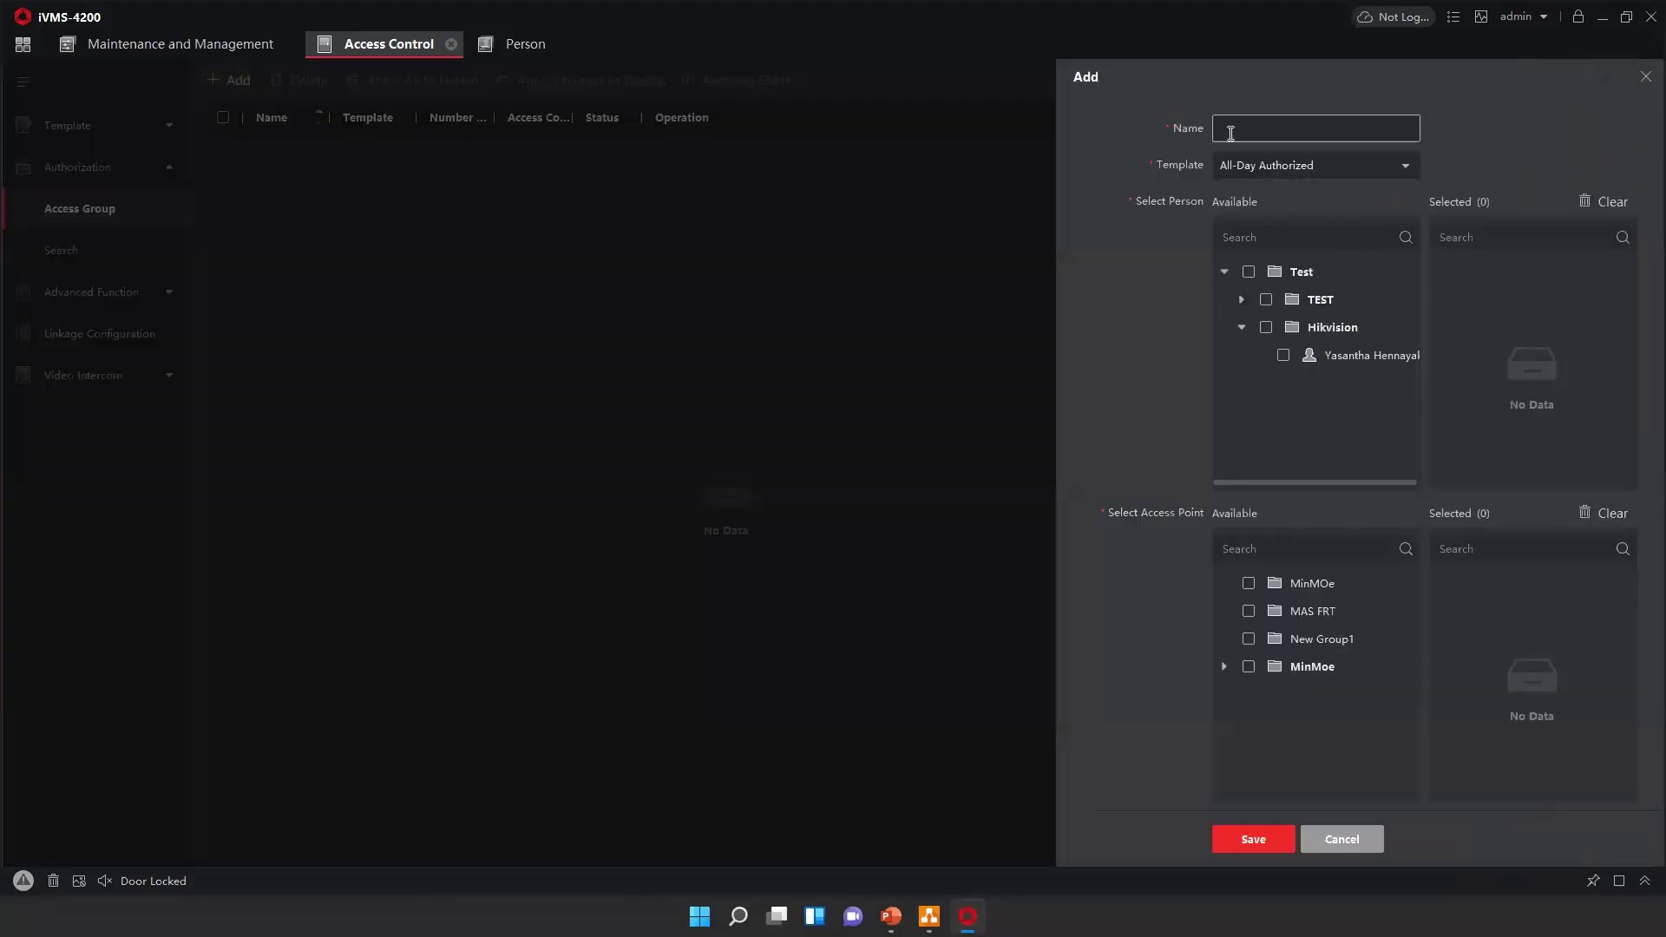
type("Test Access Group")
left_click(1224, 666)
left_click(1266, 694)
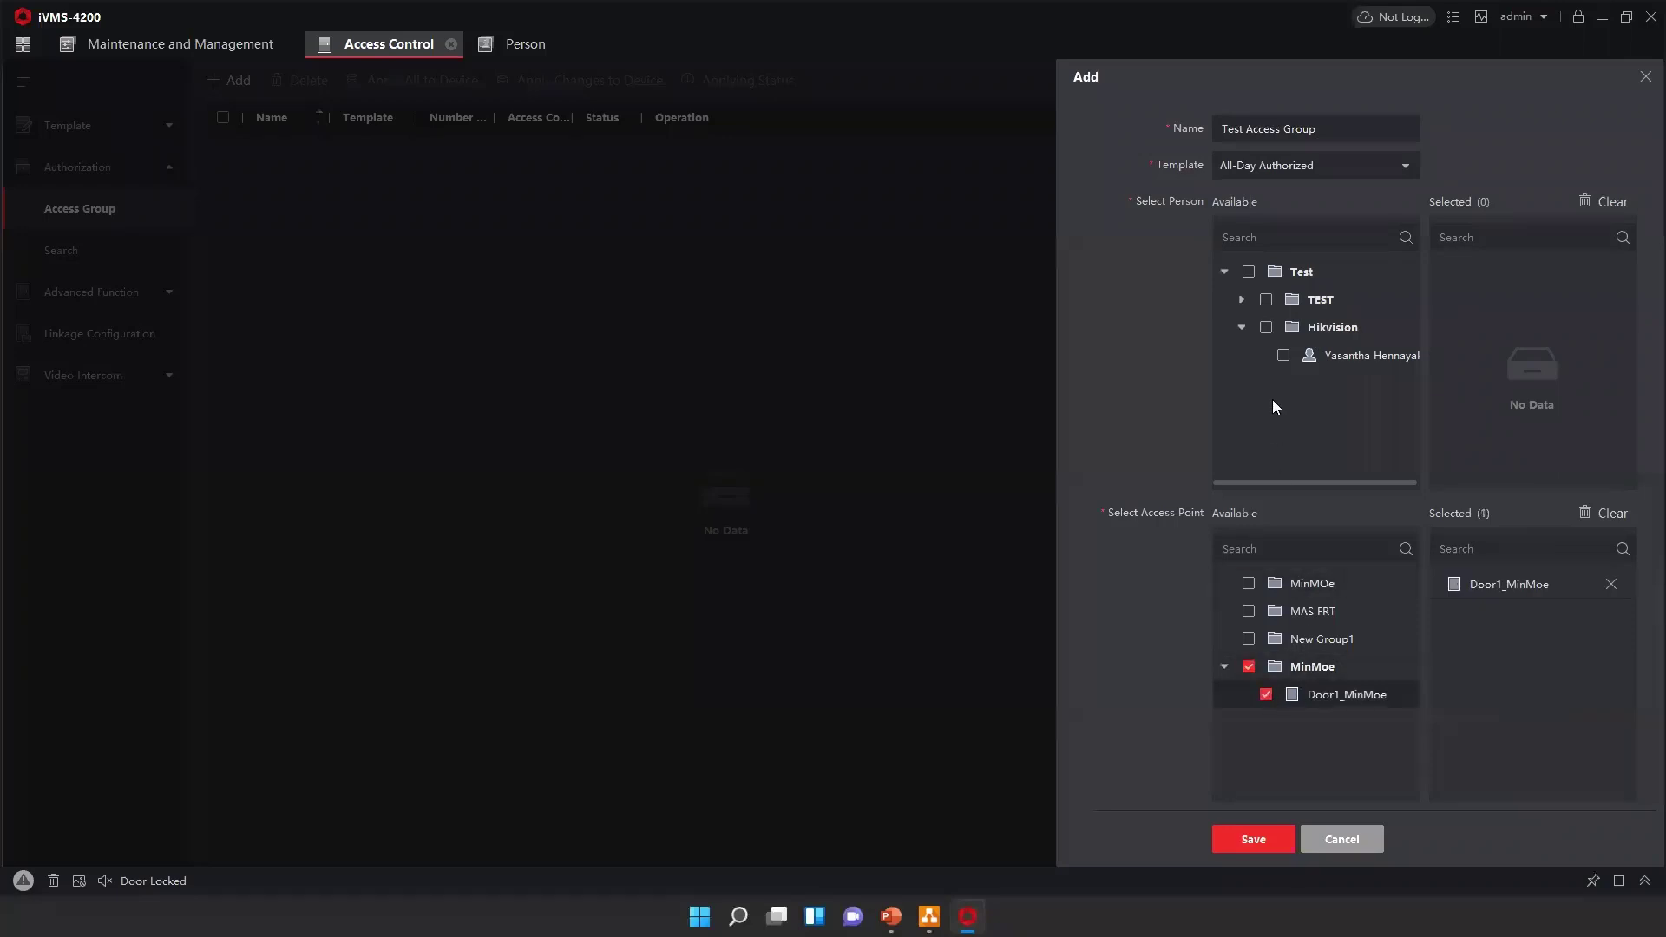
left_click(1283, 356)
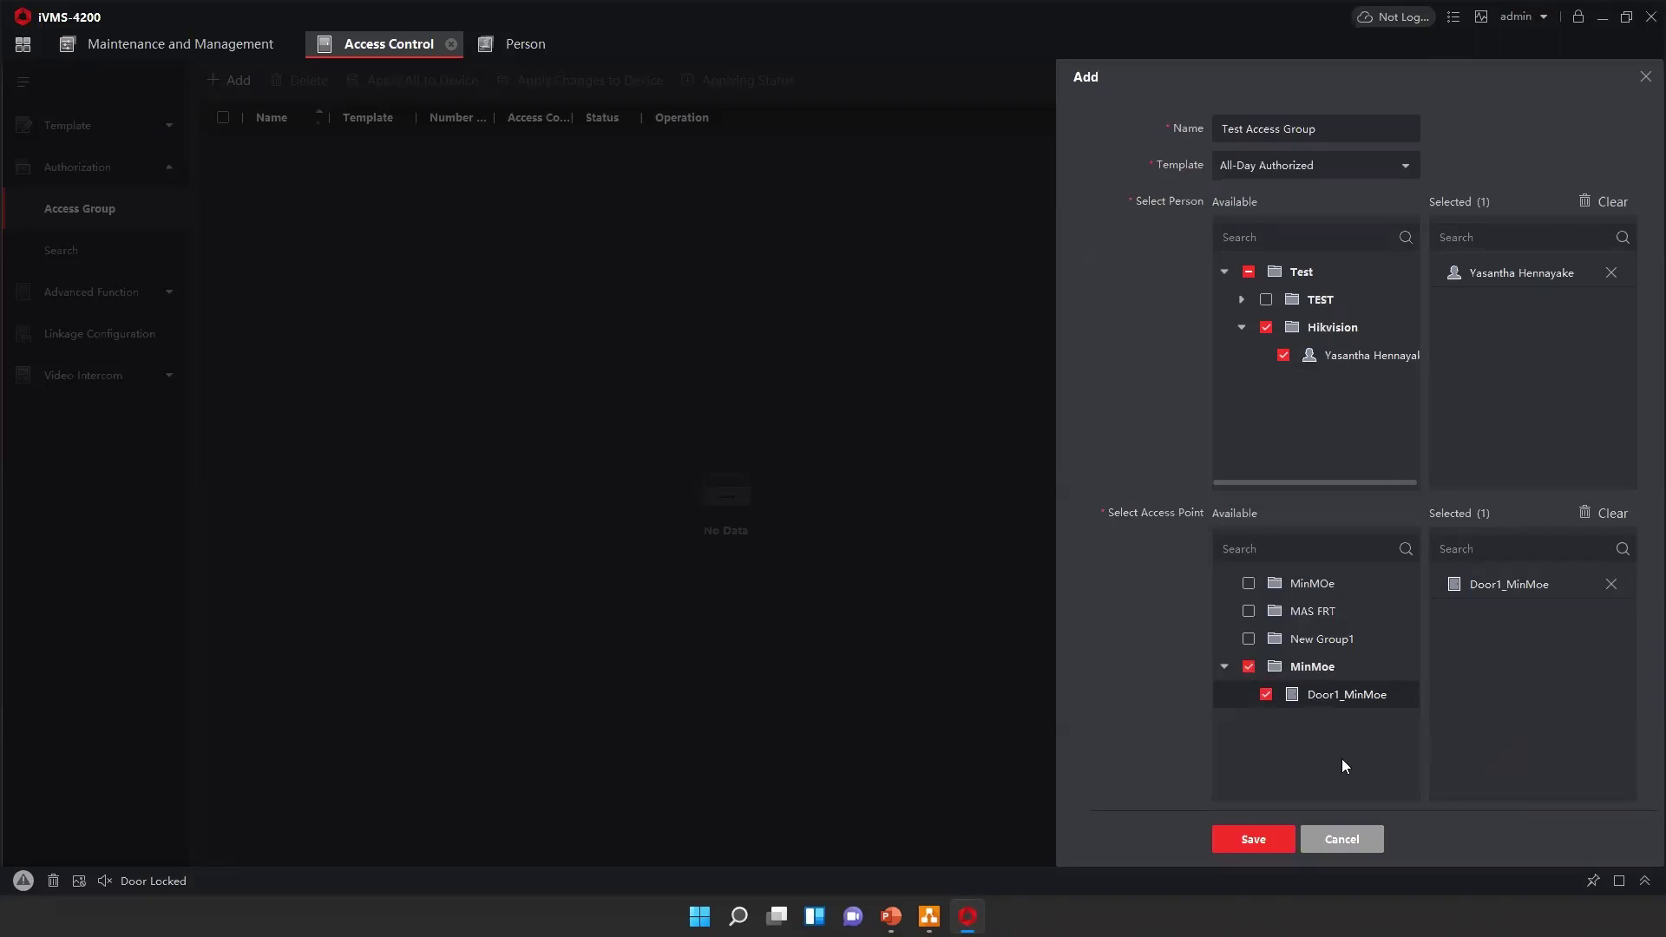
left_click(1265, 840)
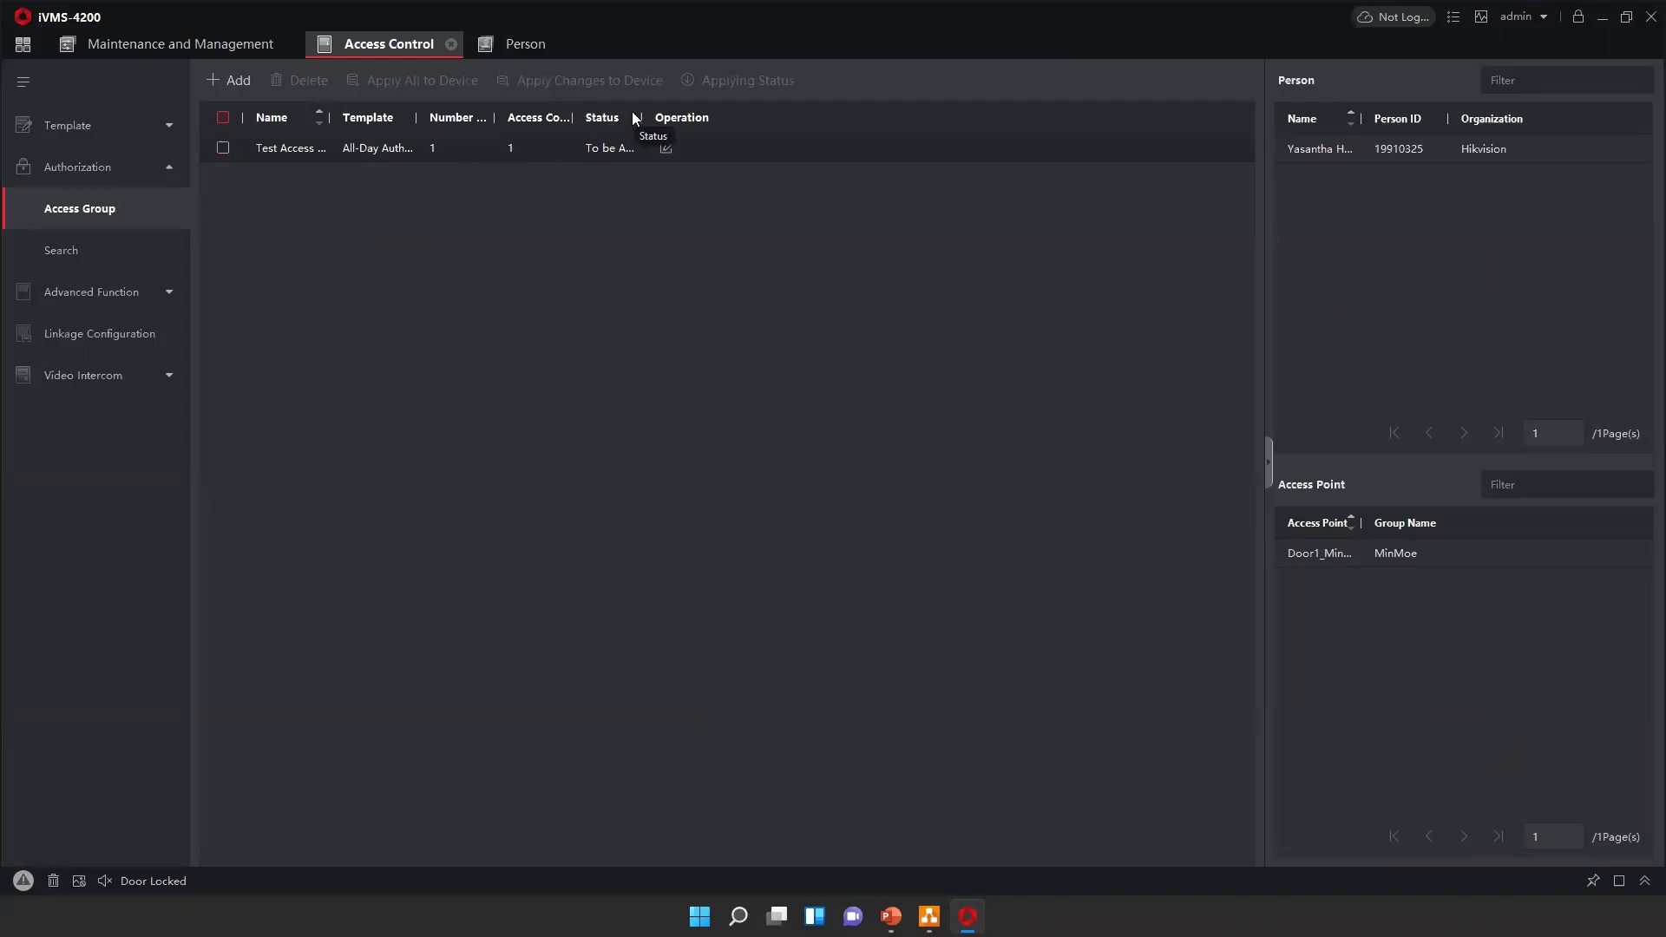
Step: Apply all of Test Access Group's settings to the device and review the applying details for MinMoe
left_click_drag(642, 116, 796, 116)
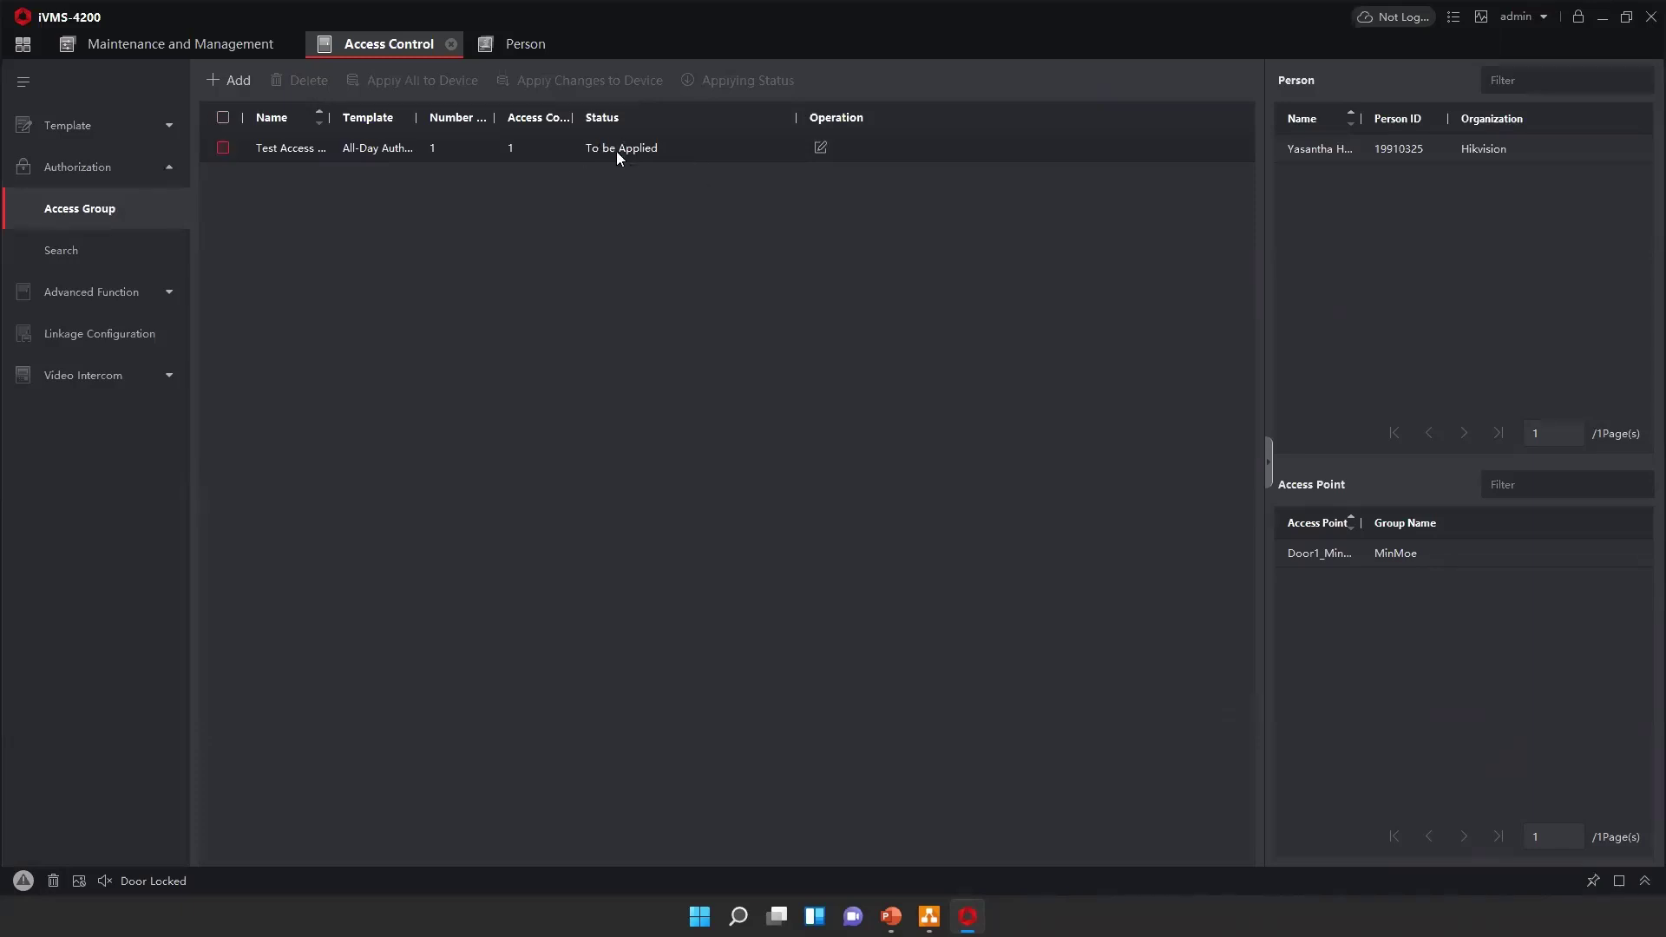
left_click(223, 147)
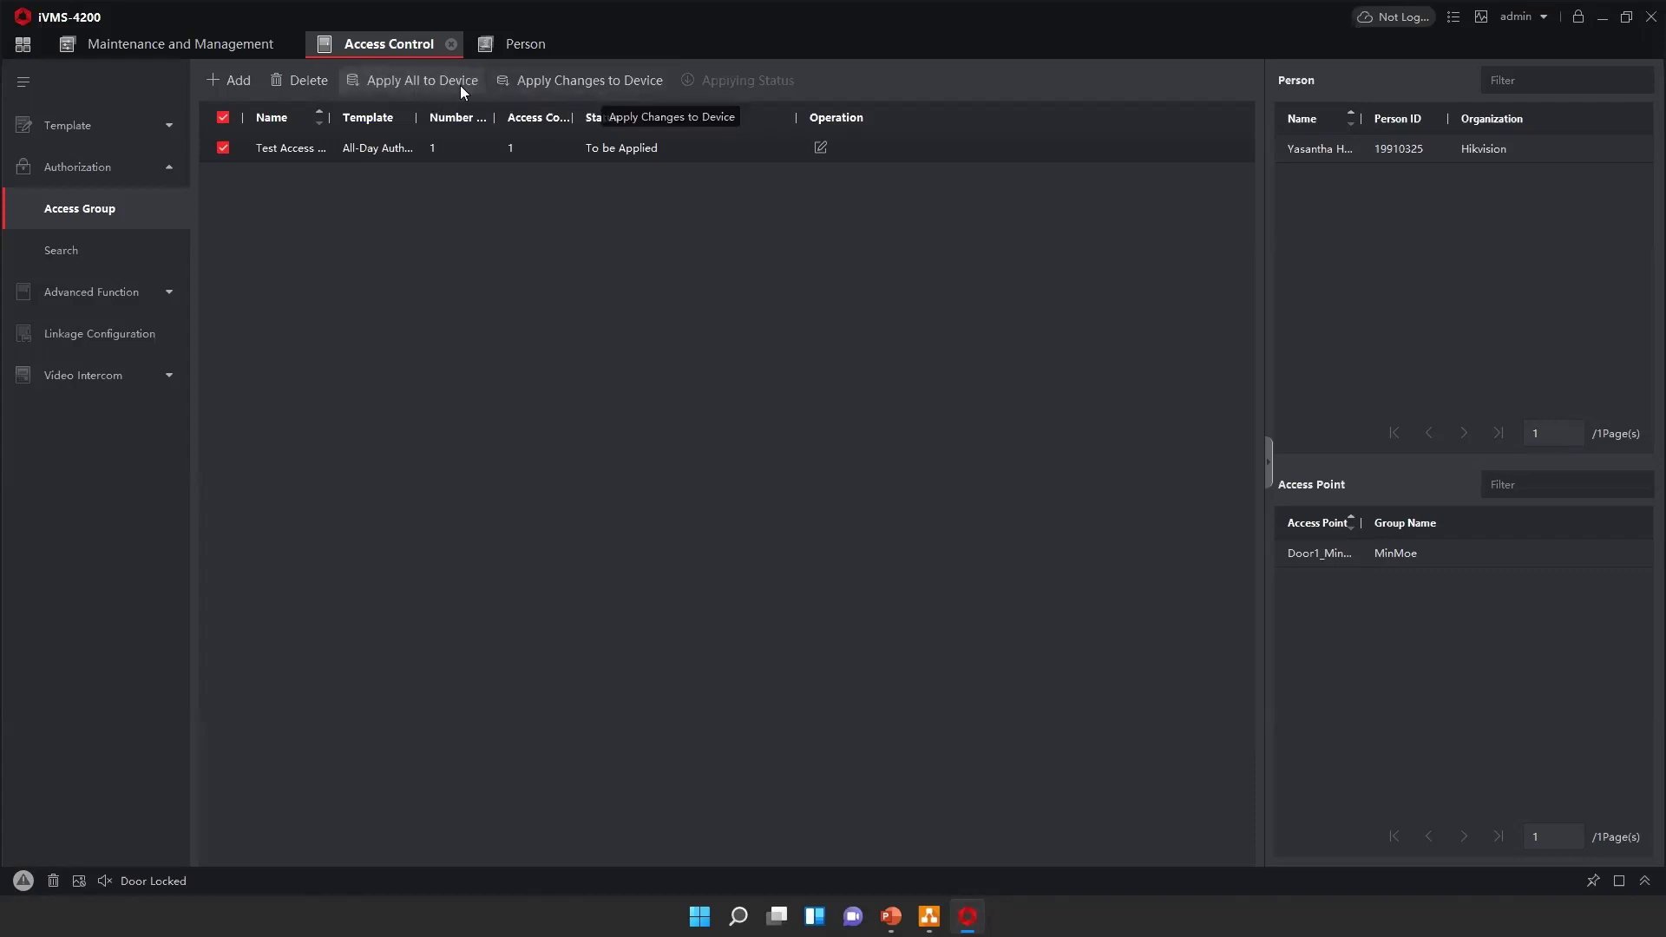
left_click(398, 87)
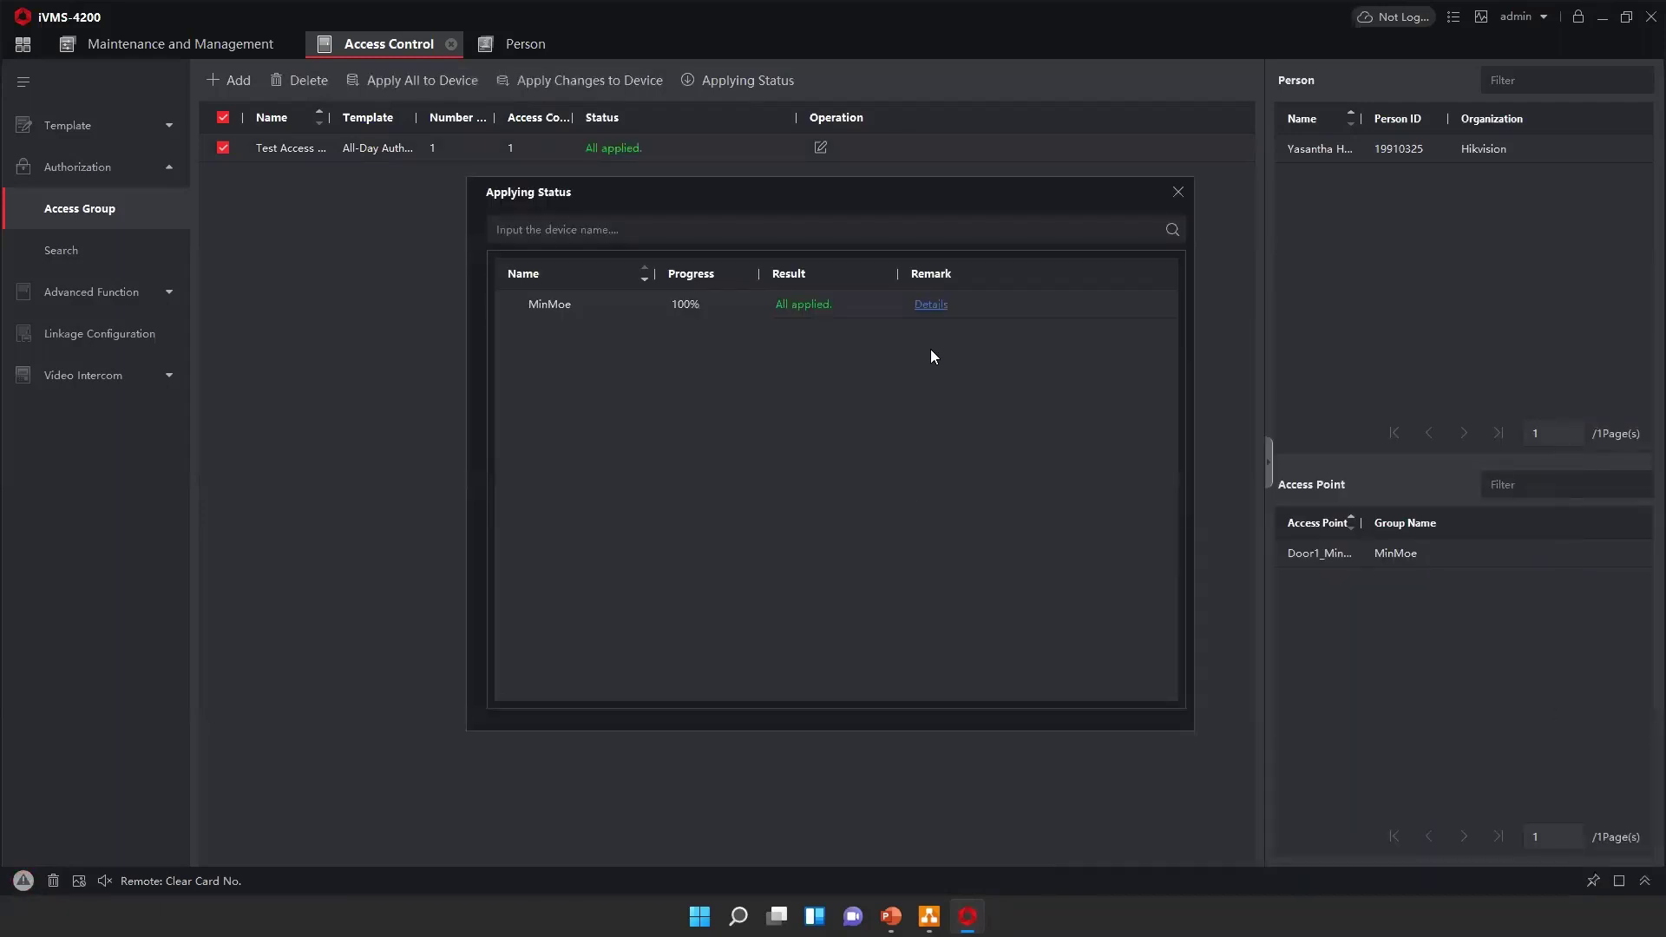
left_click(930, 304)
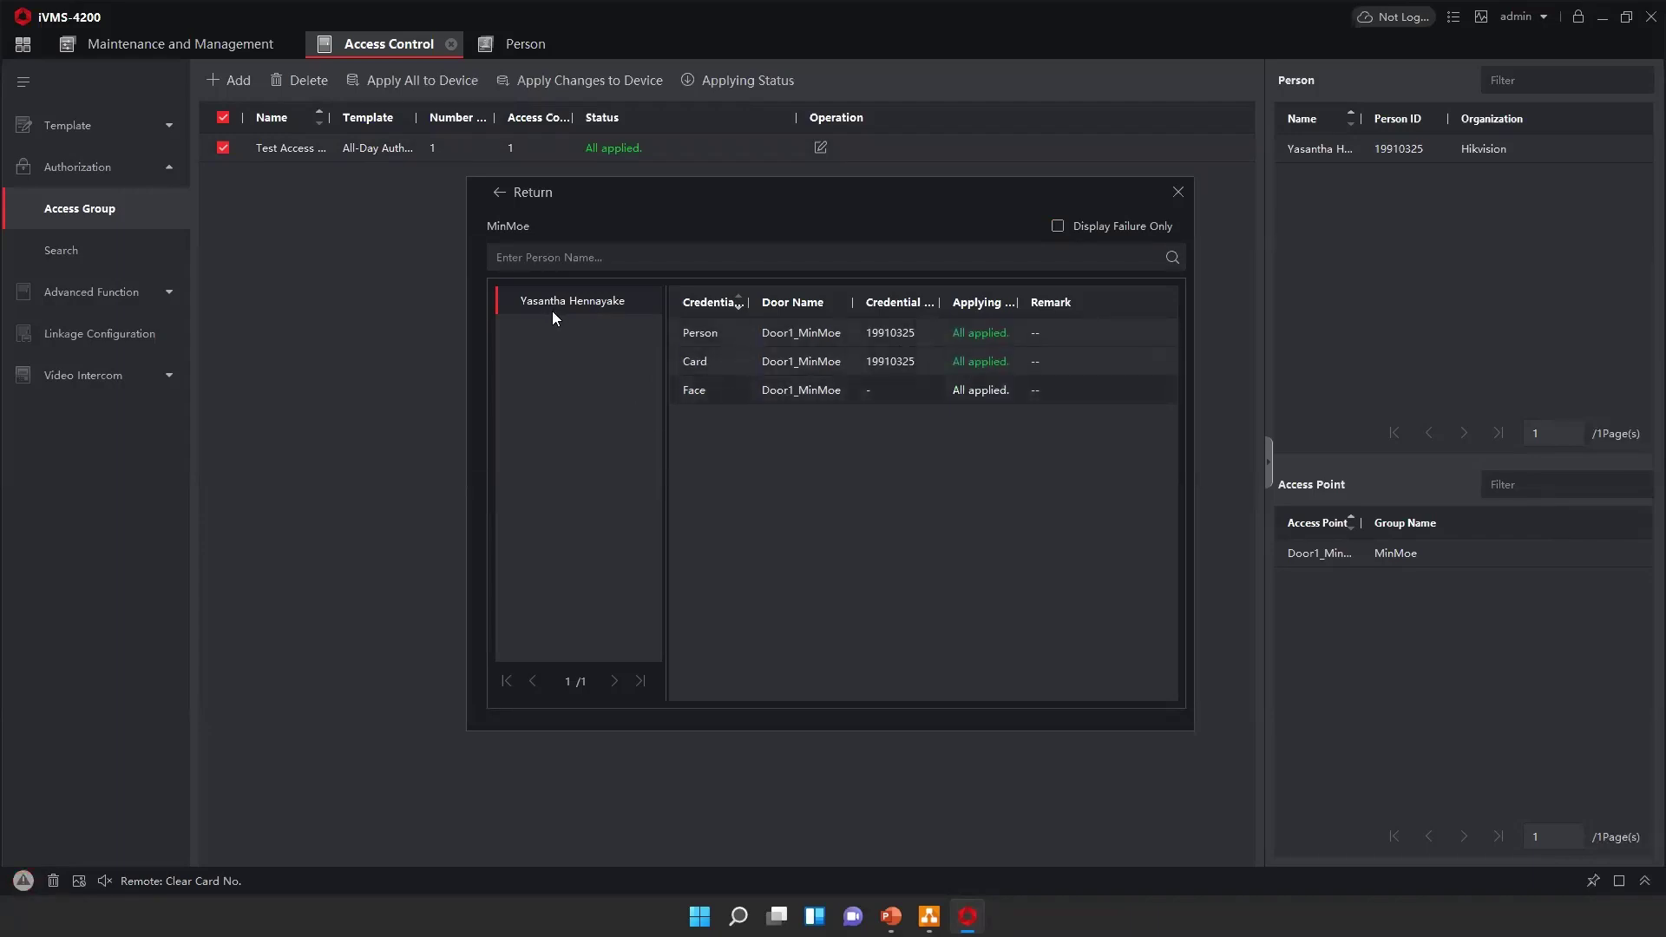
left_click(1177, 193)
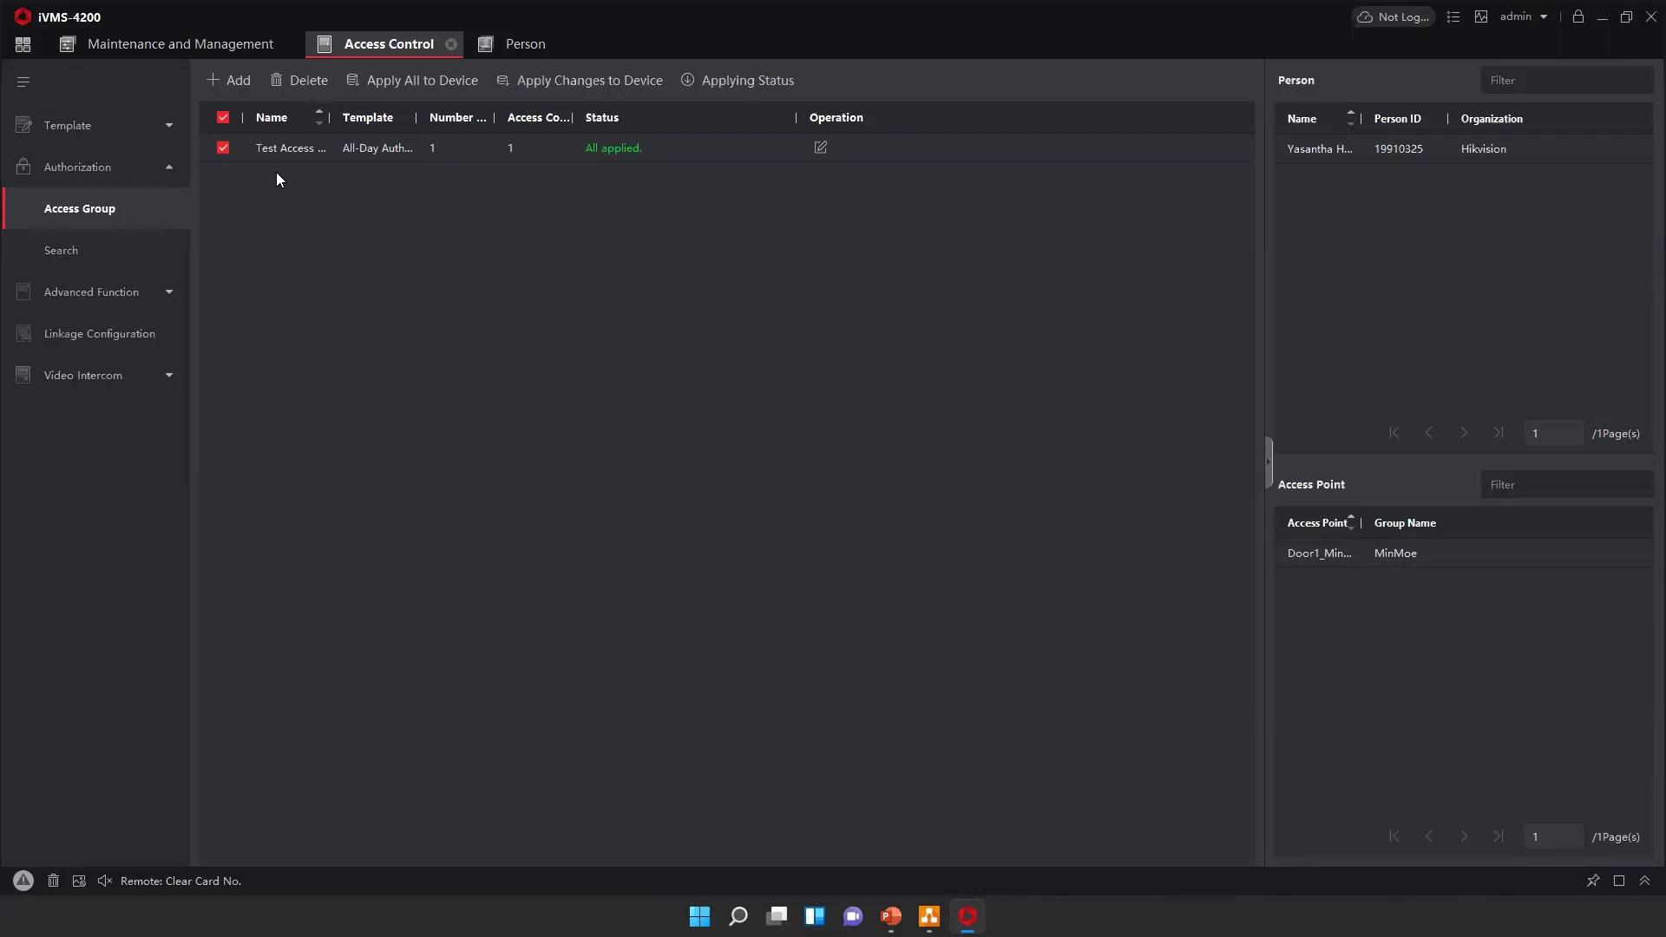
left_click(229, 81)
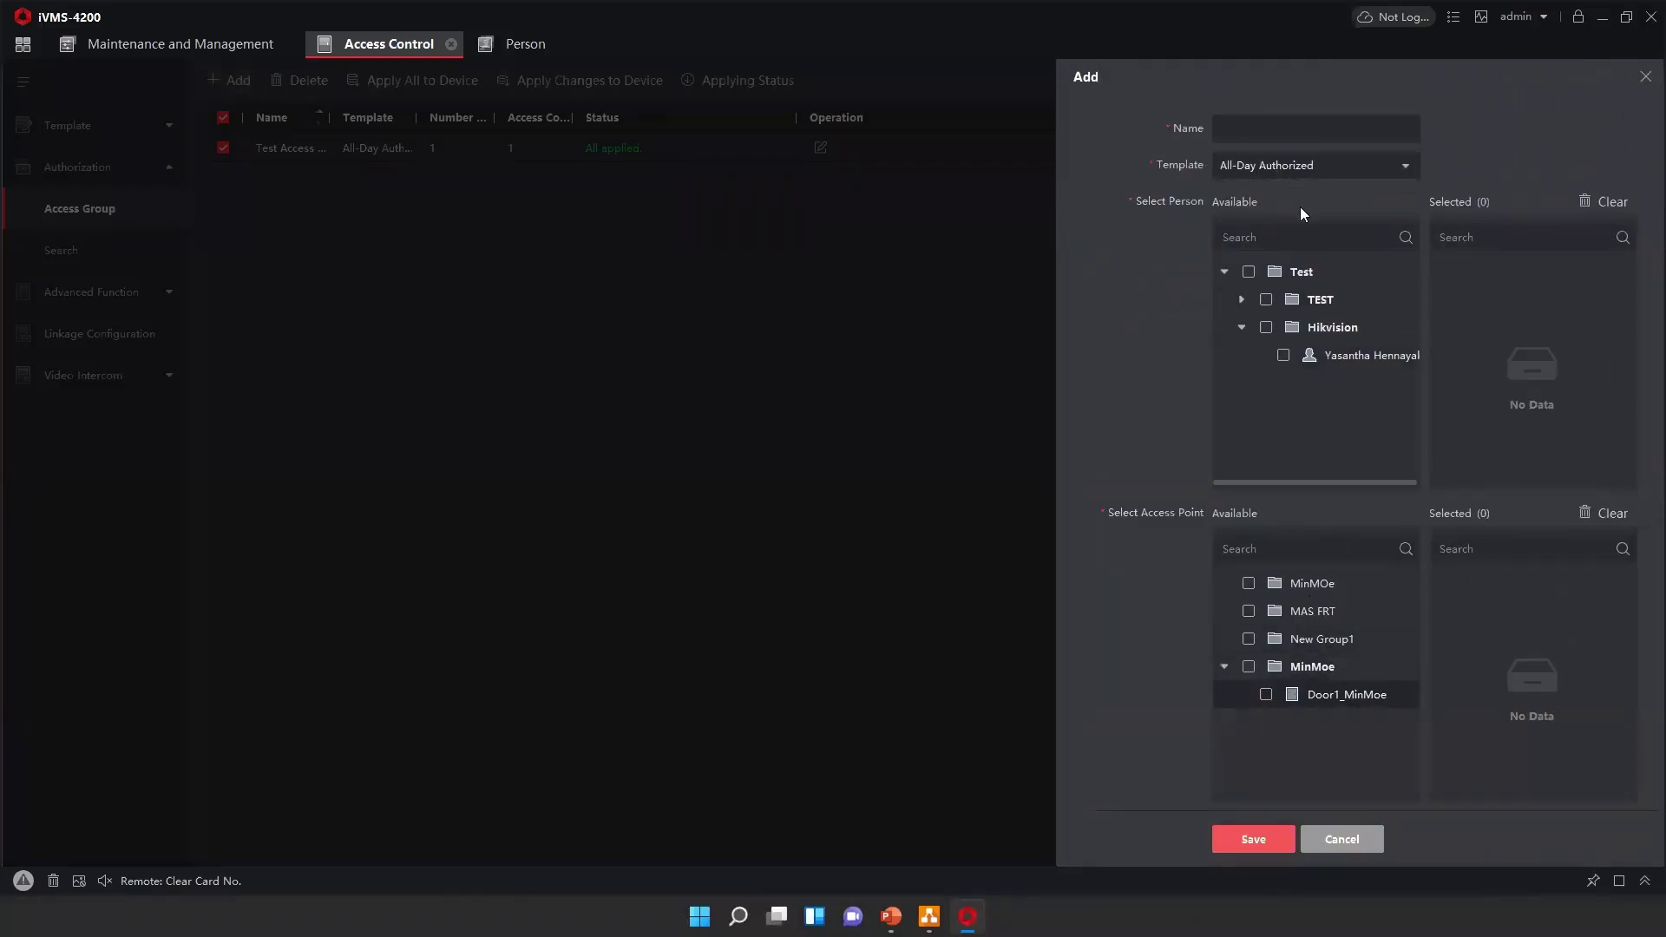
left_click(1327, 833)
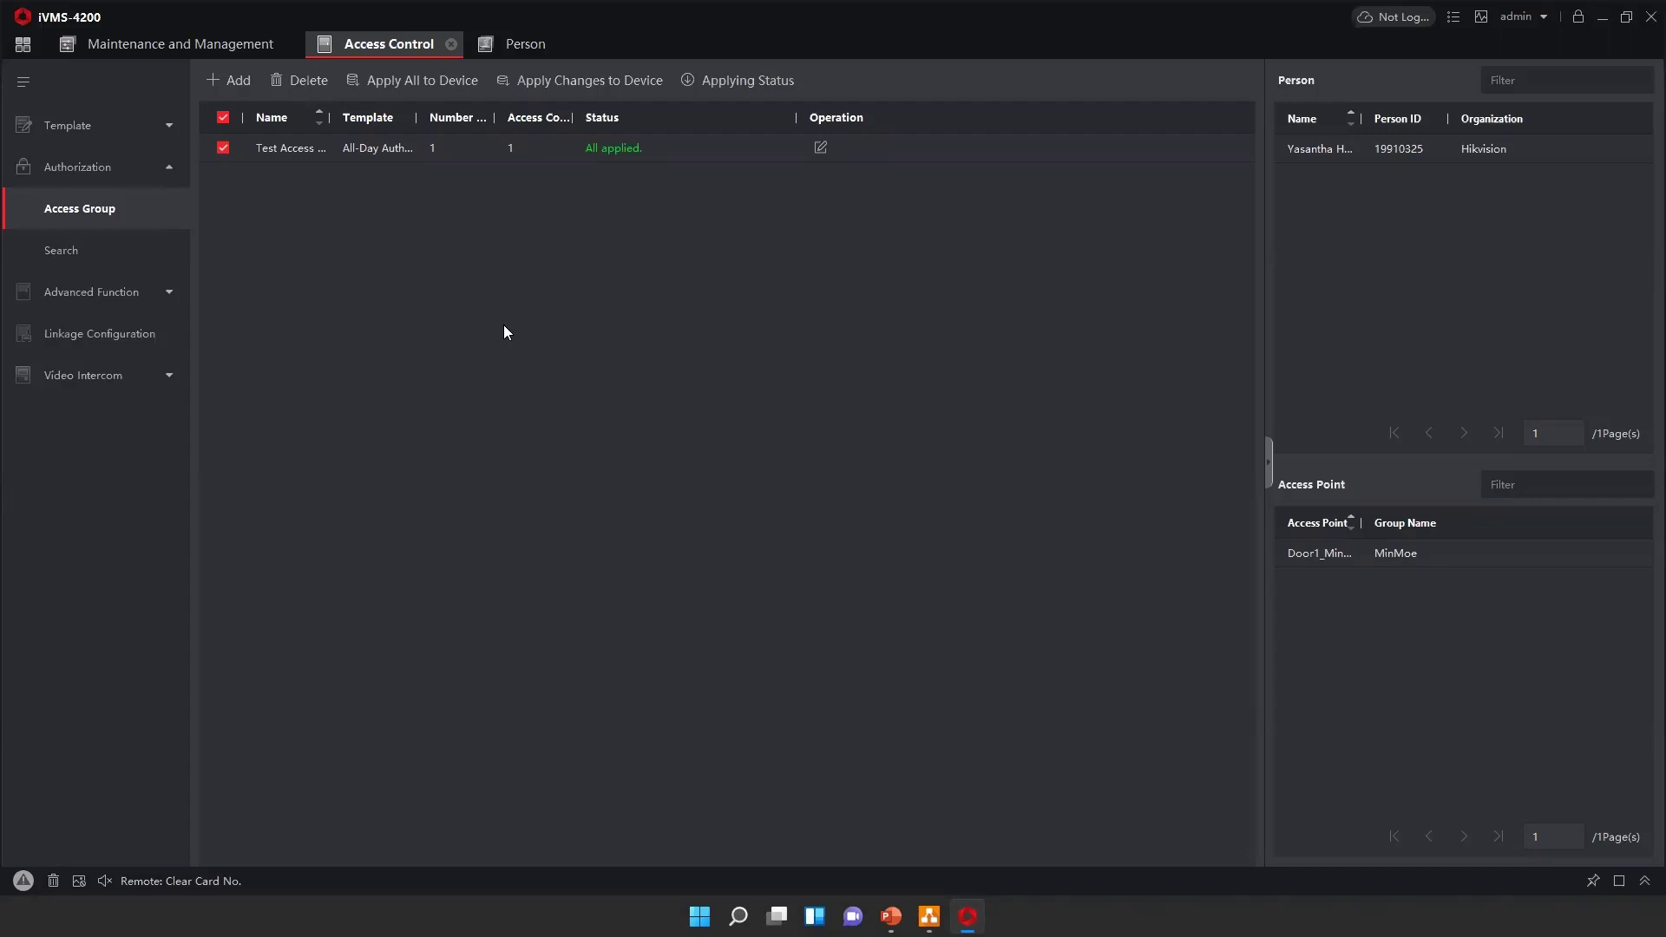
Step: Search the authorization records of the MinMoe device across all applying statuses
left_click(100, 260)
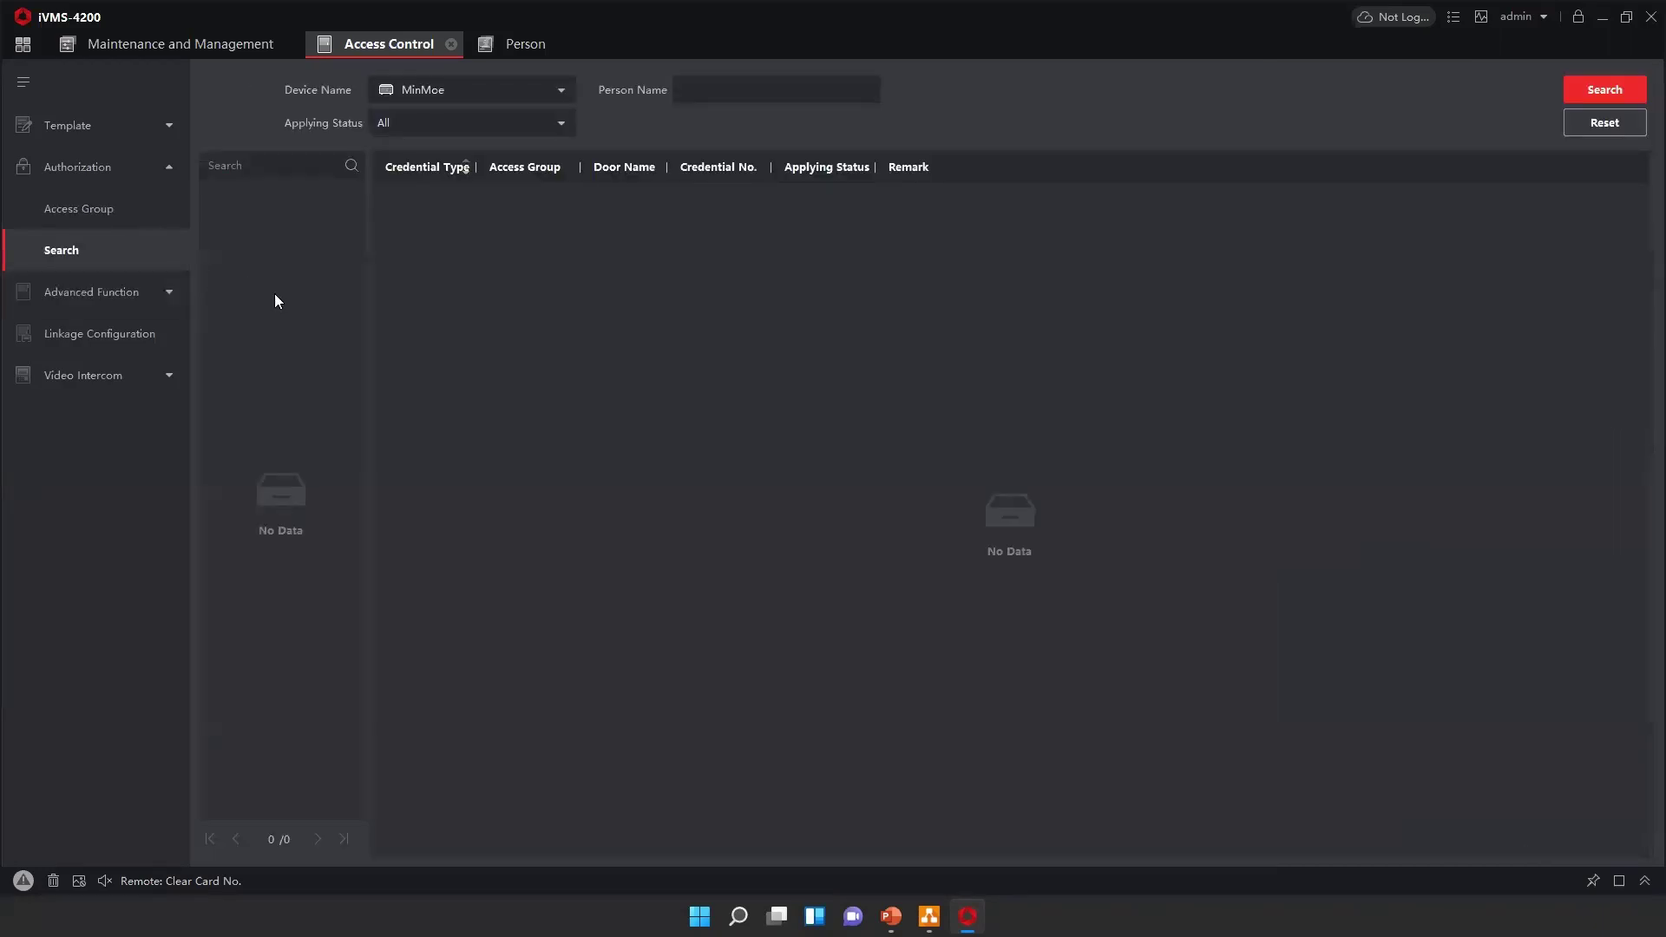
left_click(1580, 94)
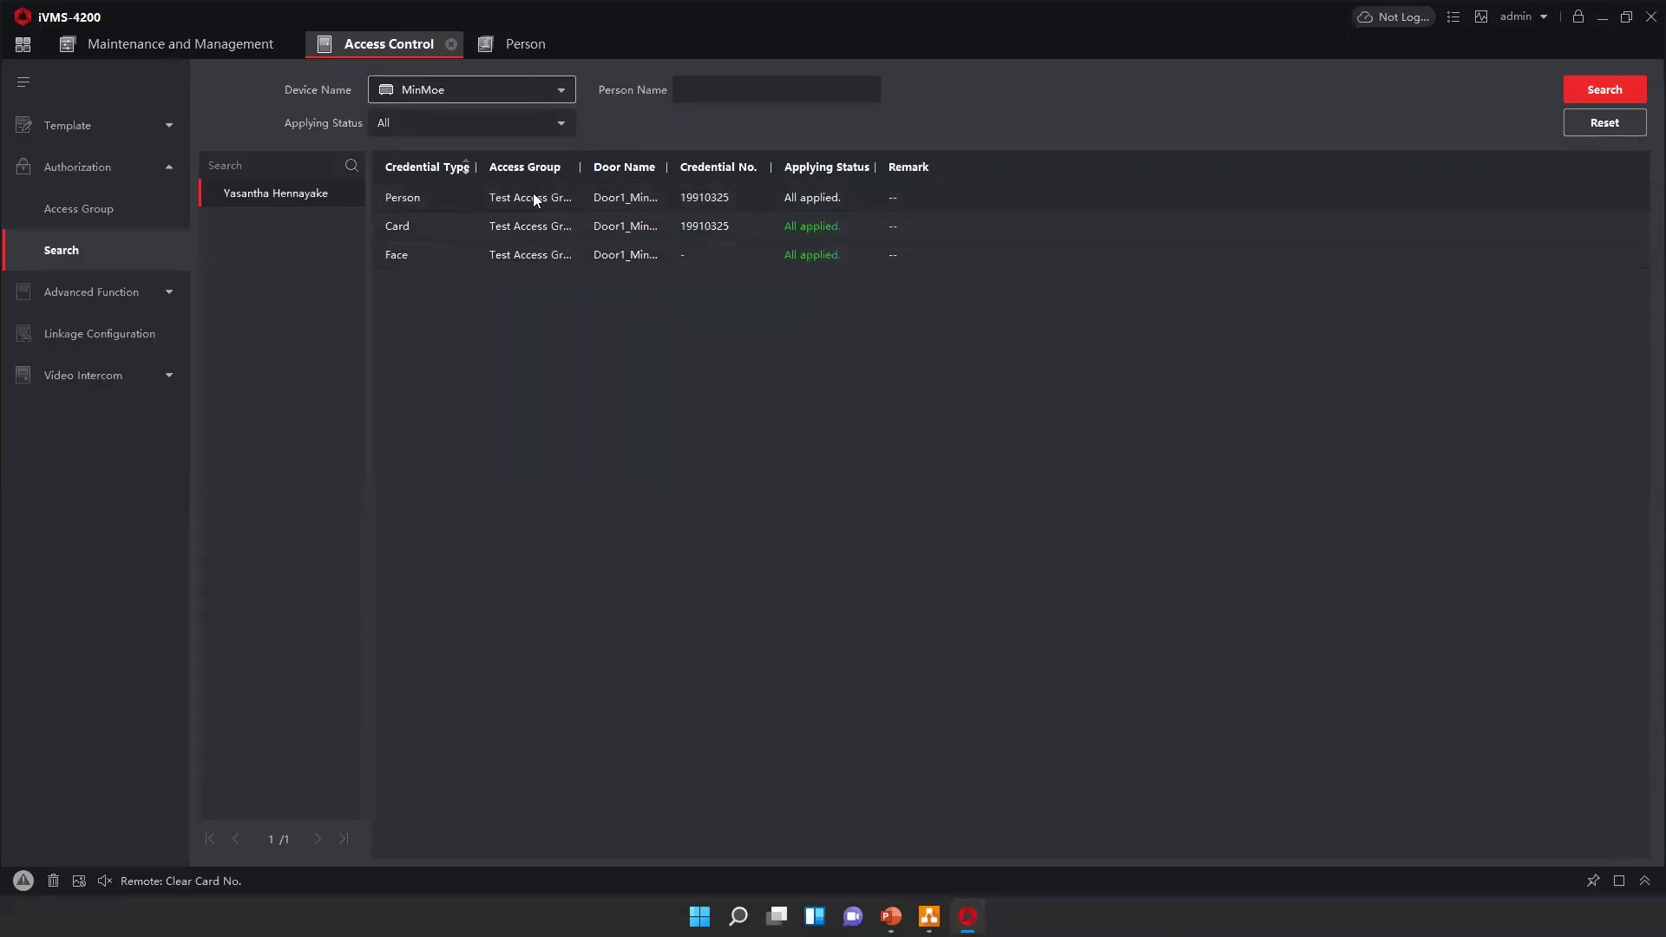
left_click_drag(477, 165, 490, 164)
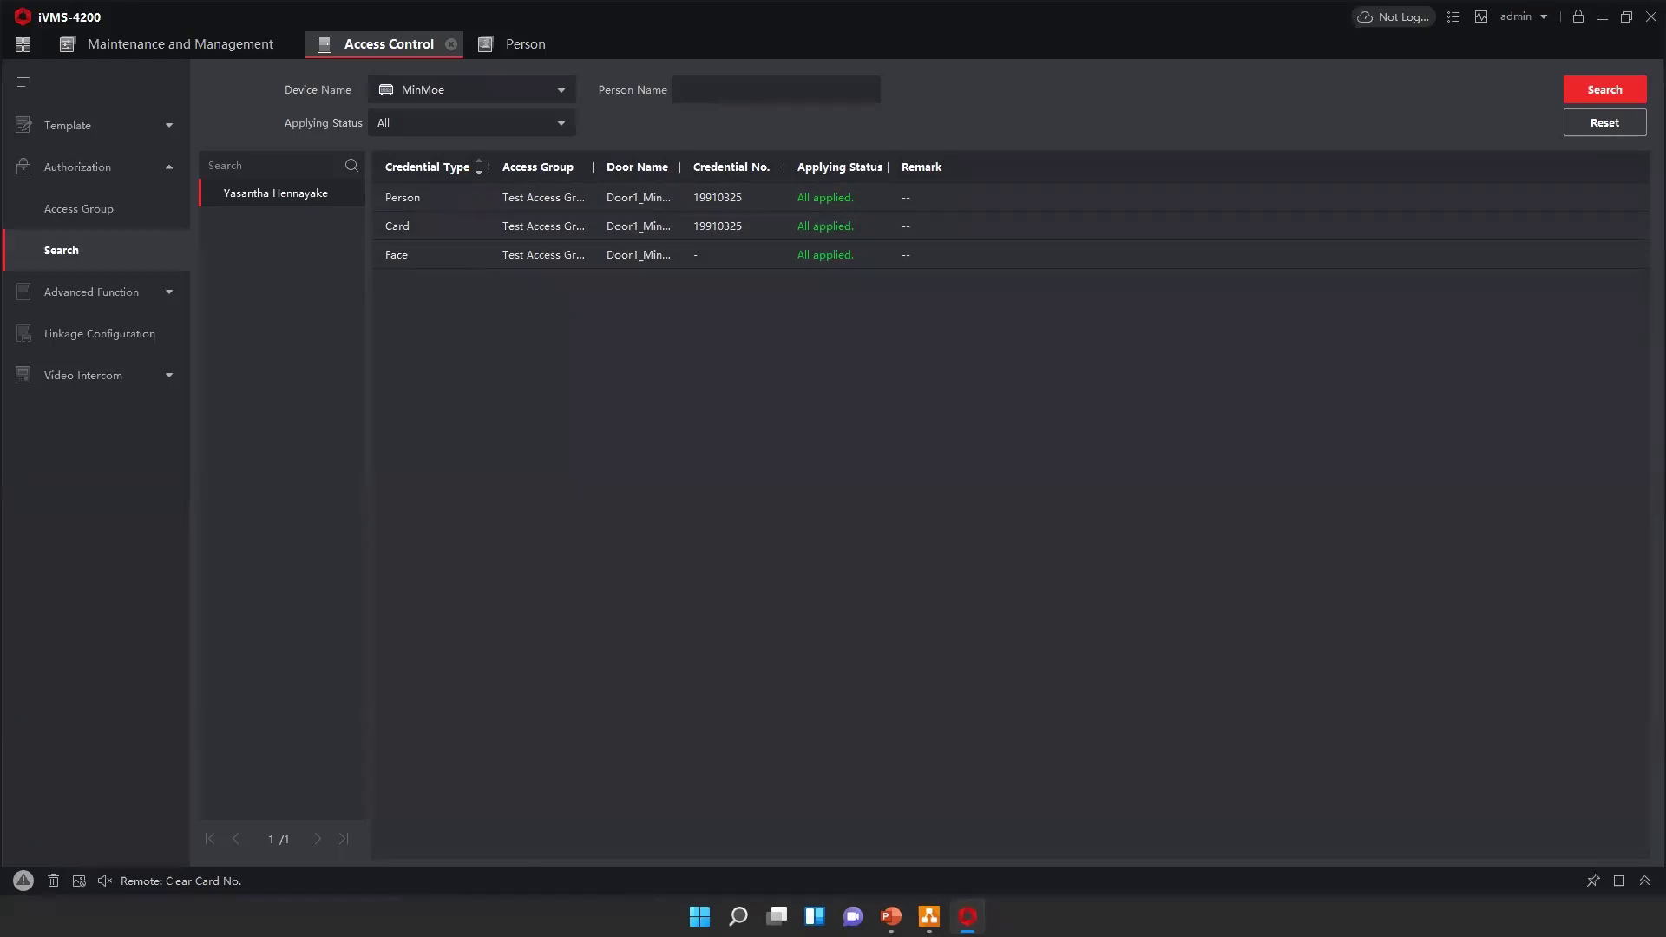
Step: Open the advanced device parameters and examine the MinMoe device's information and card settings
left_click(90, 293)
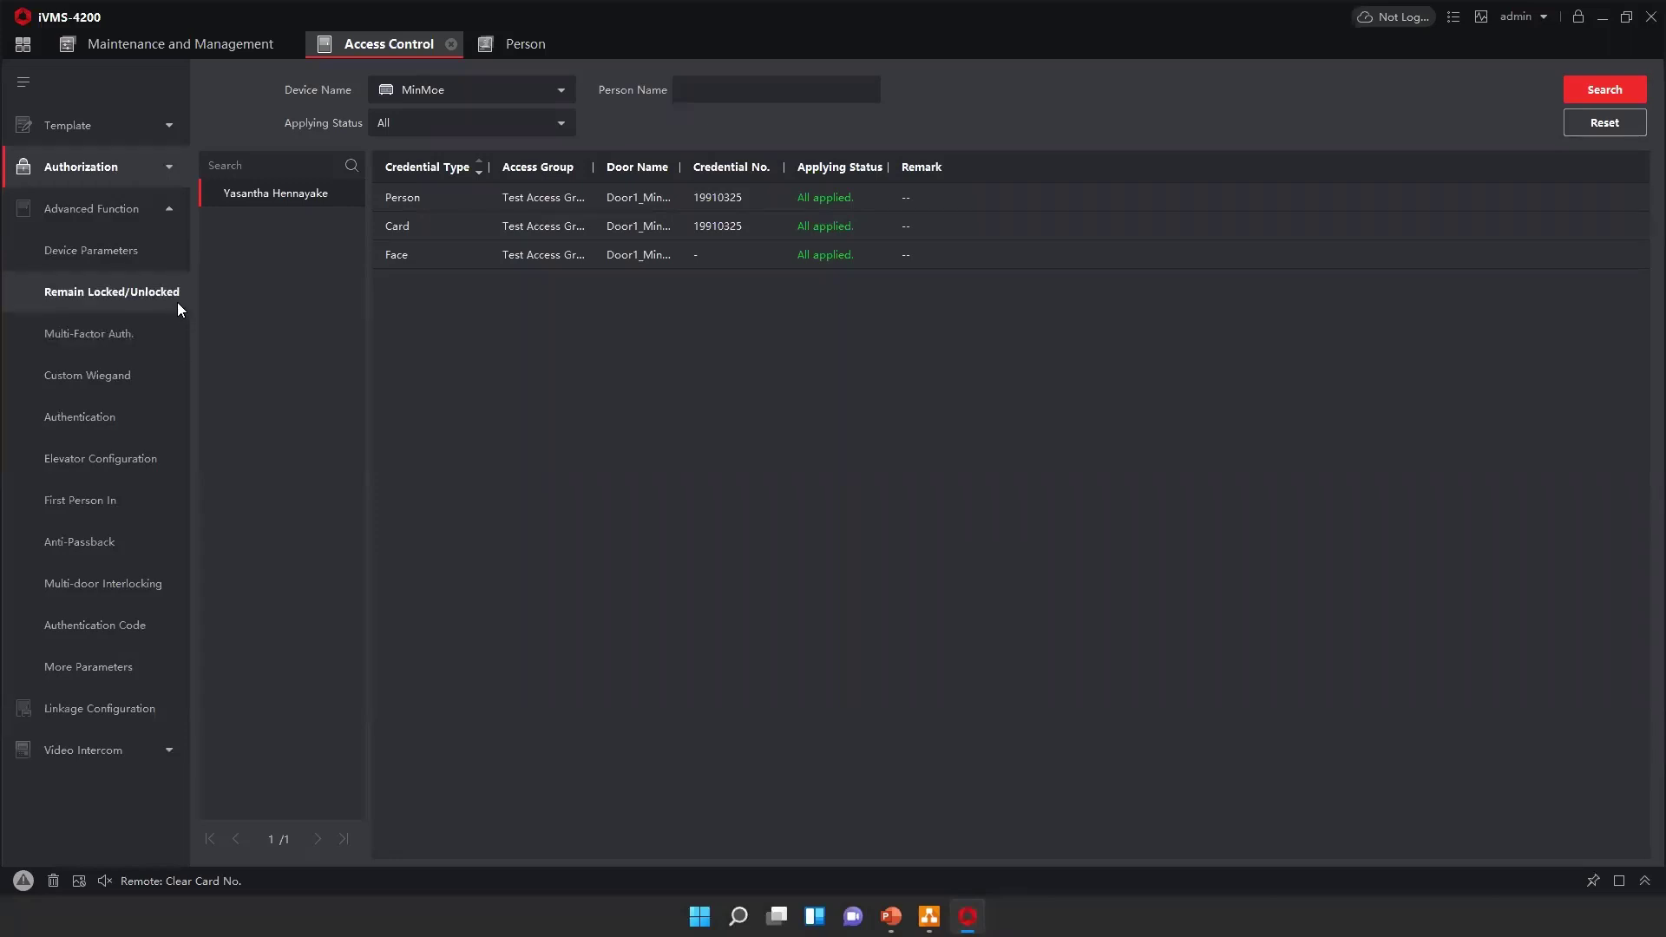
left_click(95, 257)
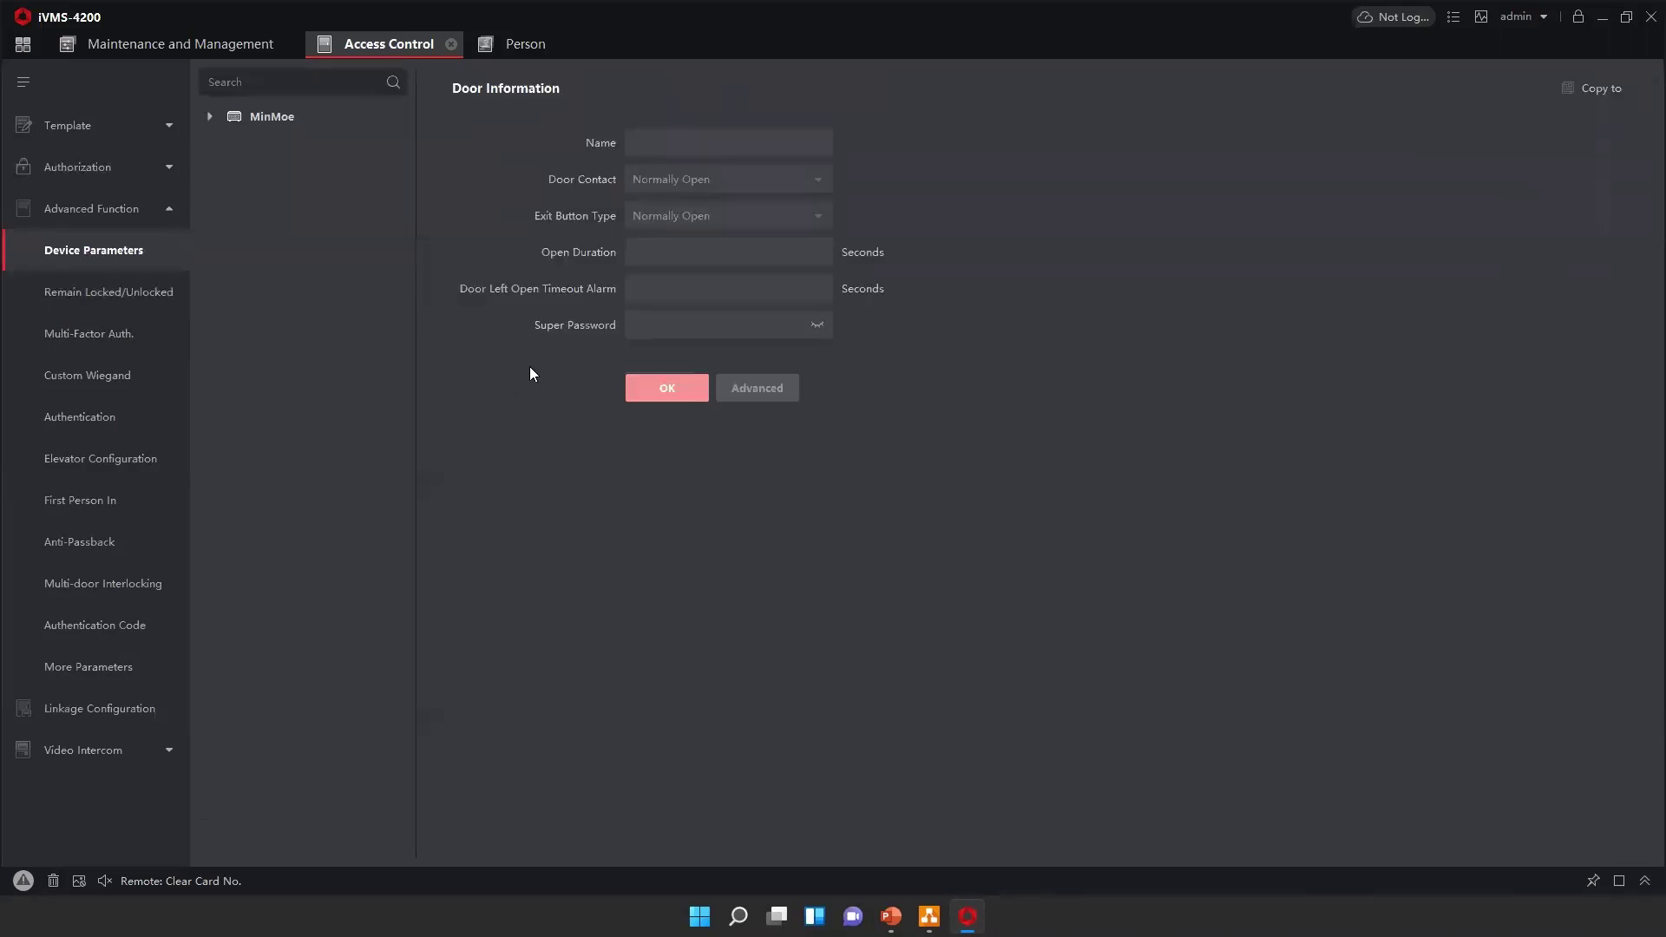
left_click(233, 121)
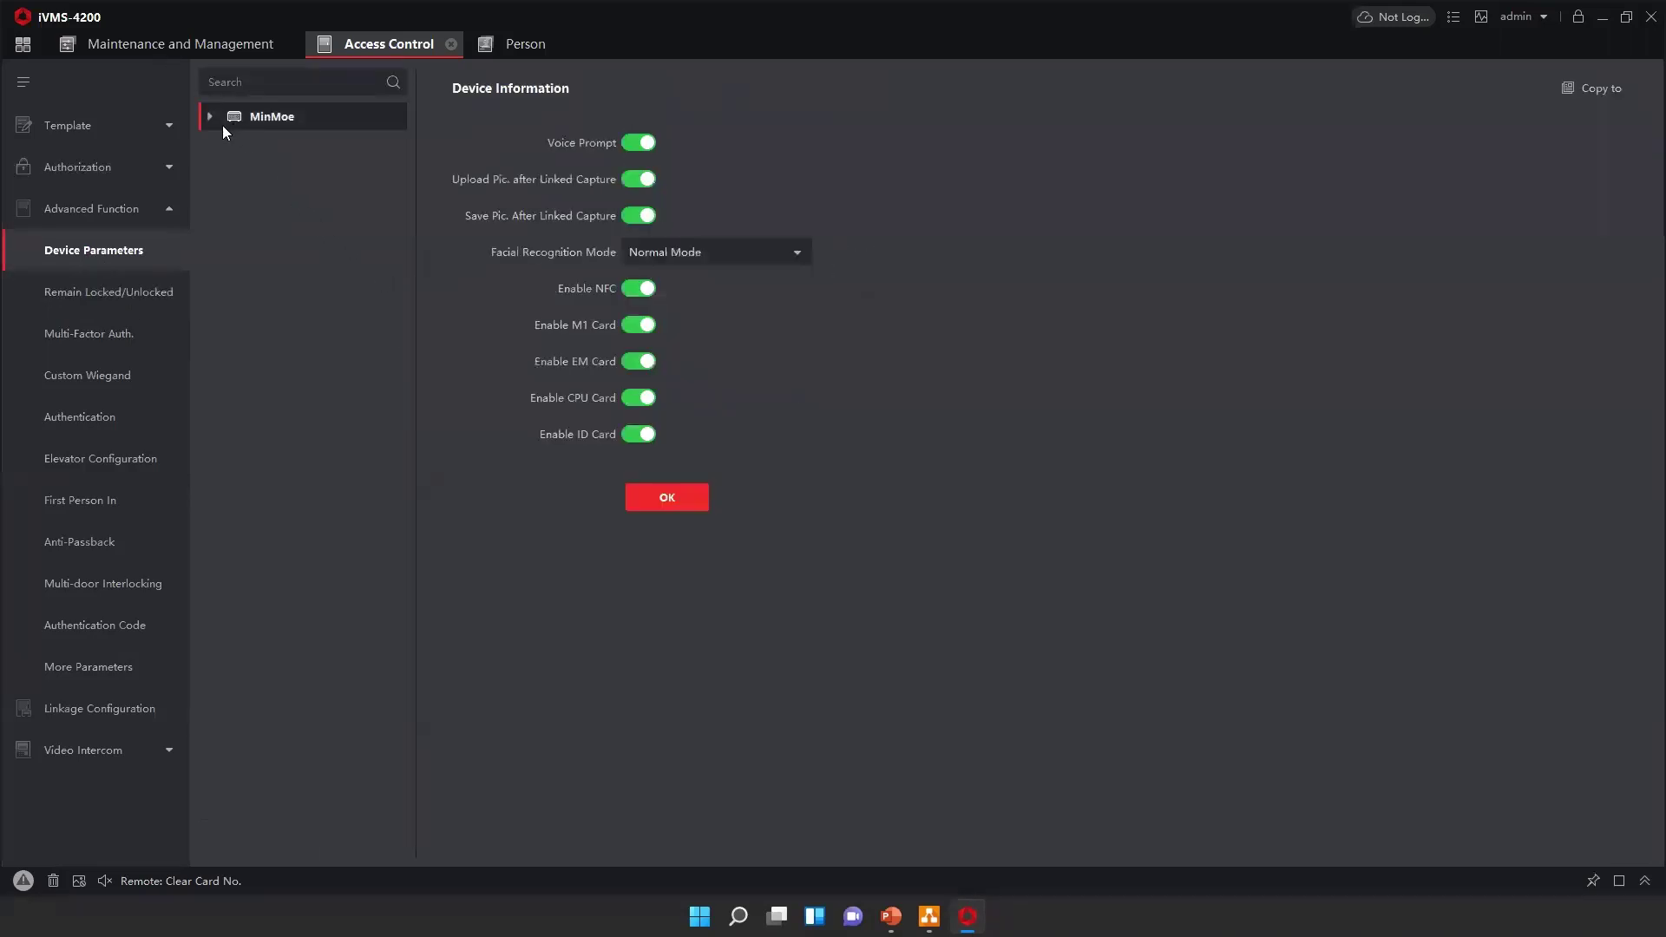
left_click(204, 123)
left_click(255, 151)
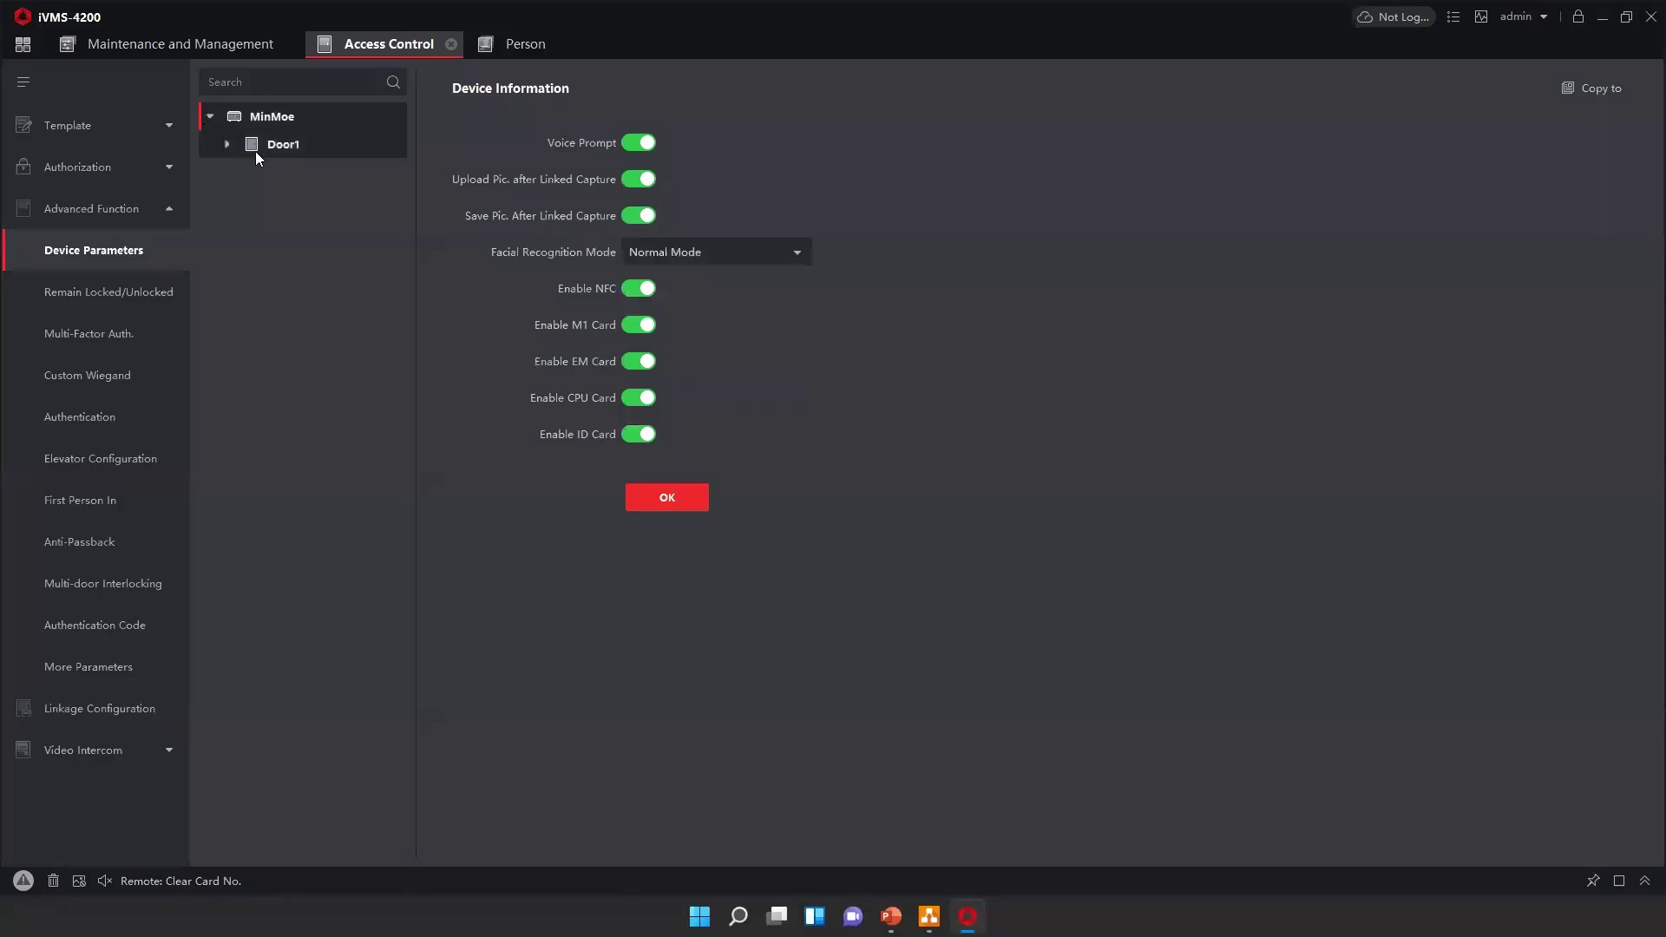
left_click(249, 122)
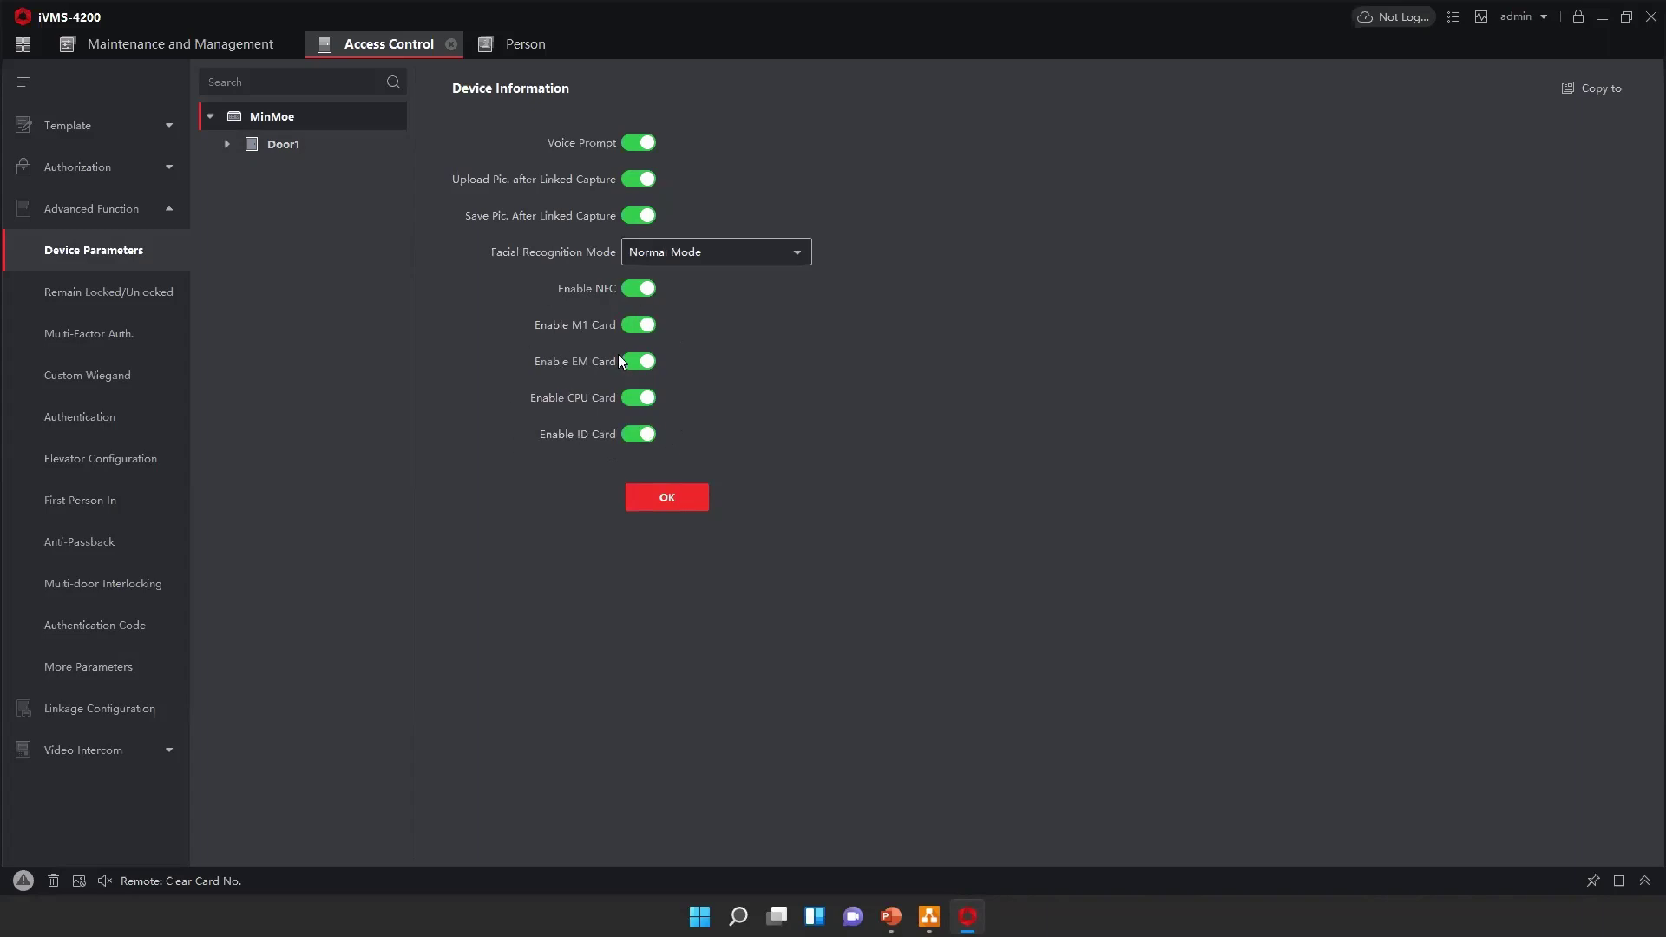
Step: Set Door1's open duration to 10 seconds and go through its timeout alarm and super password fields
left_click(268, 149)
left_click(679, 253)
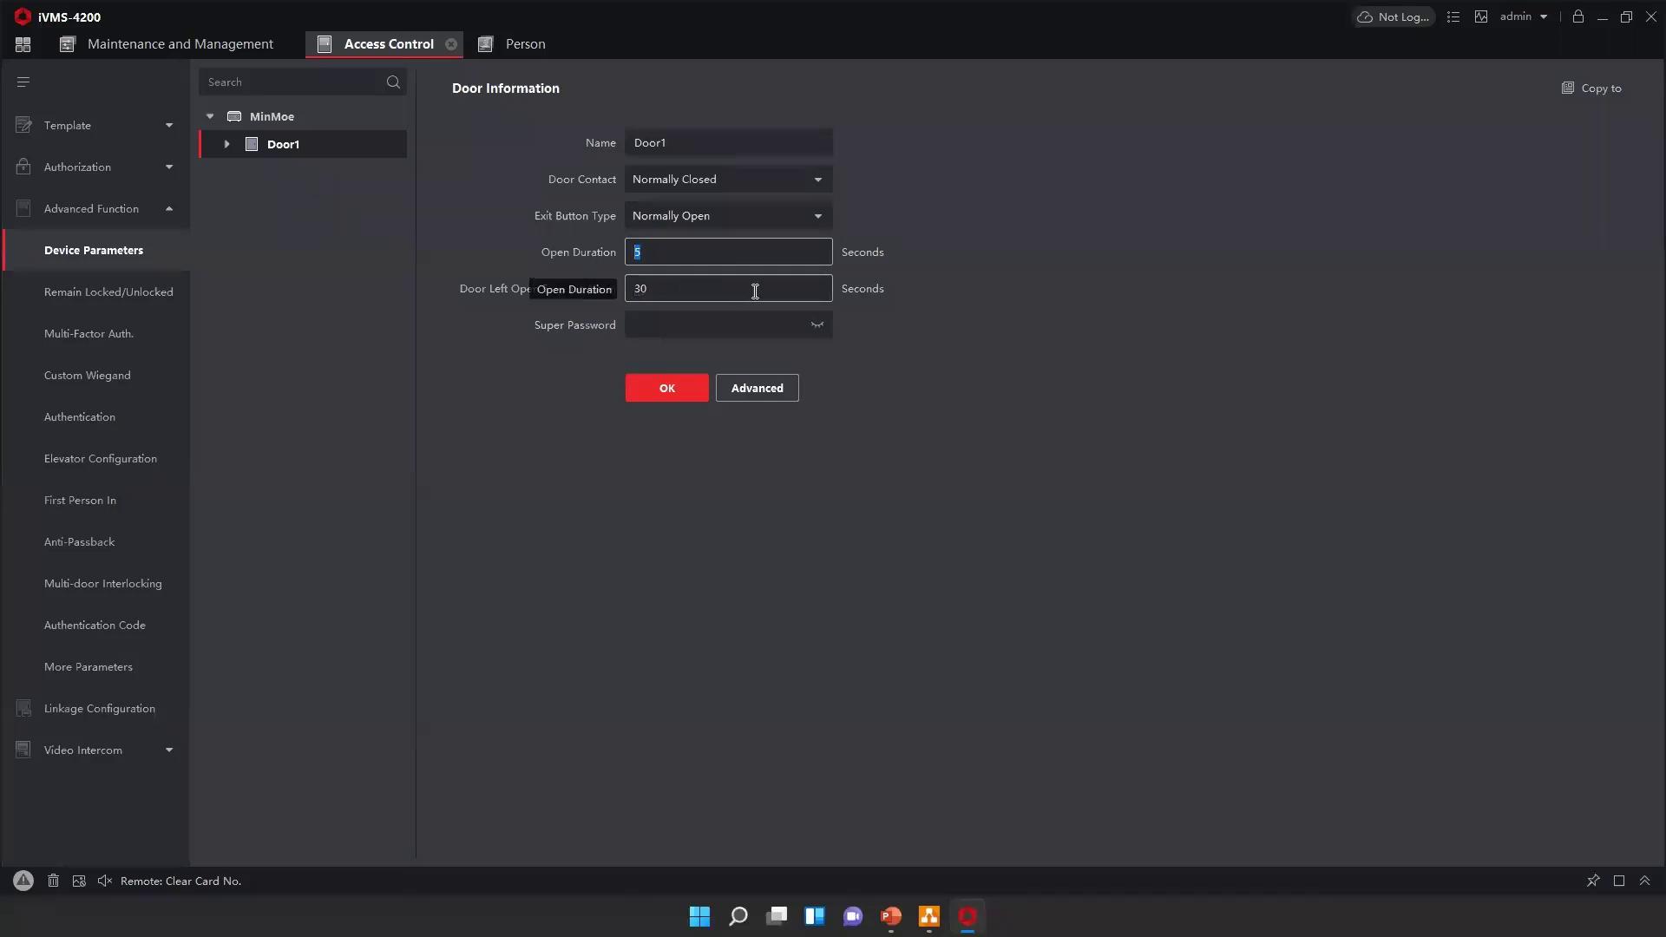
key("BackSpace")
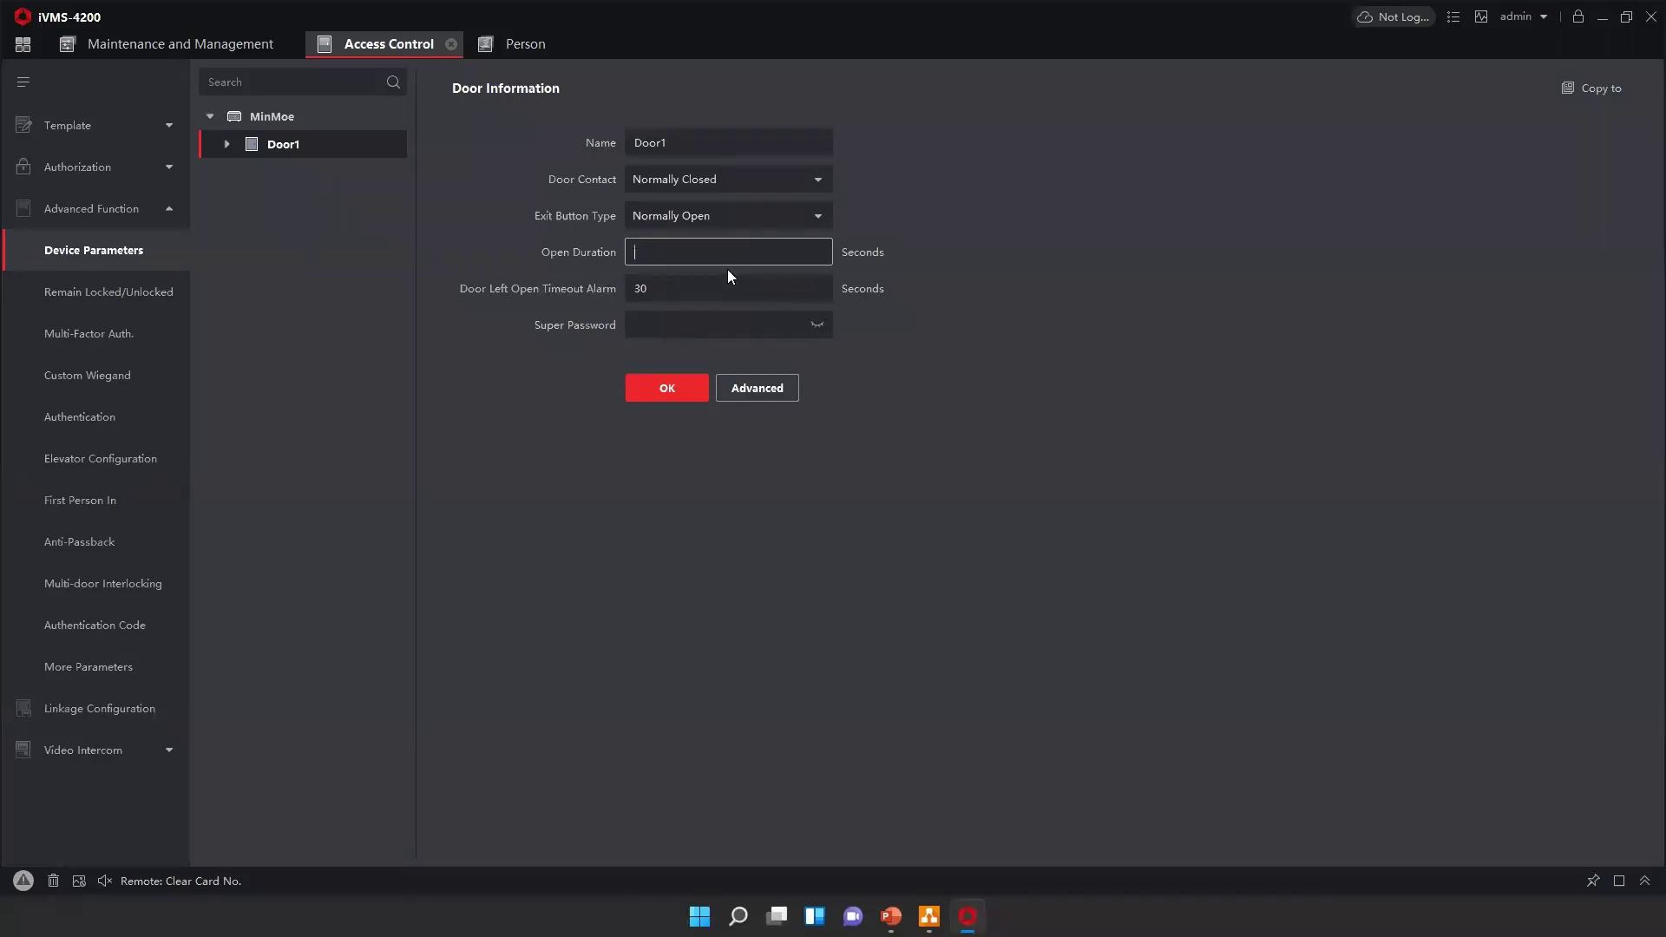
type("10")
key("Tab")
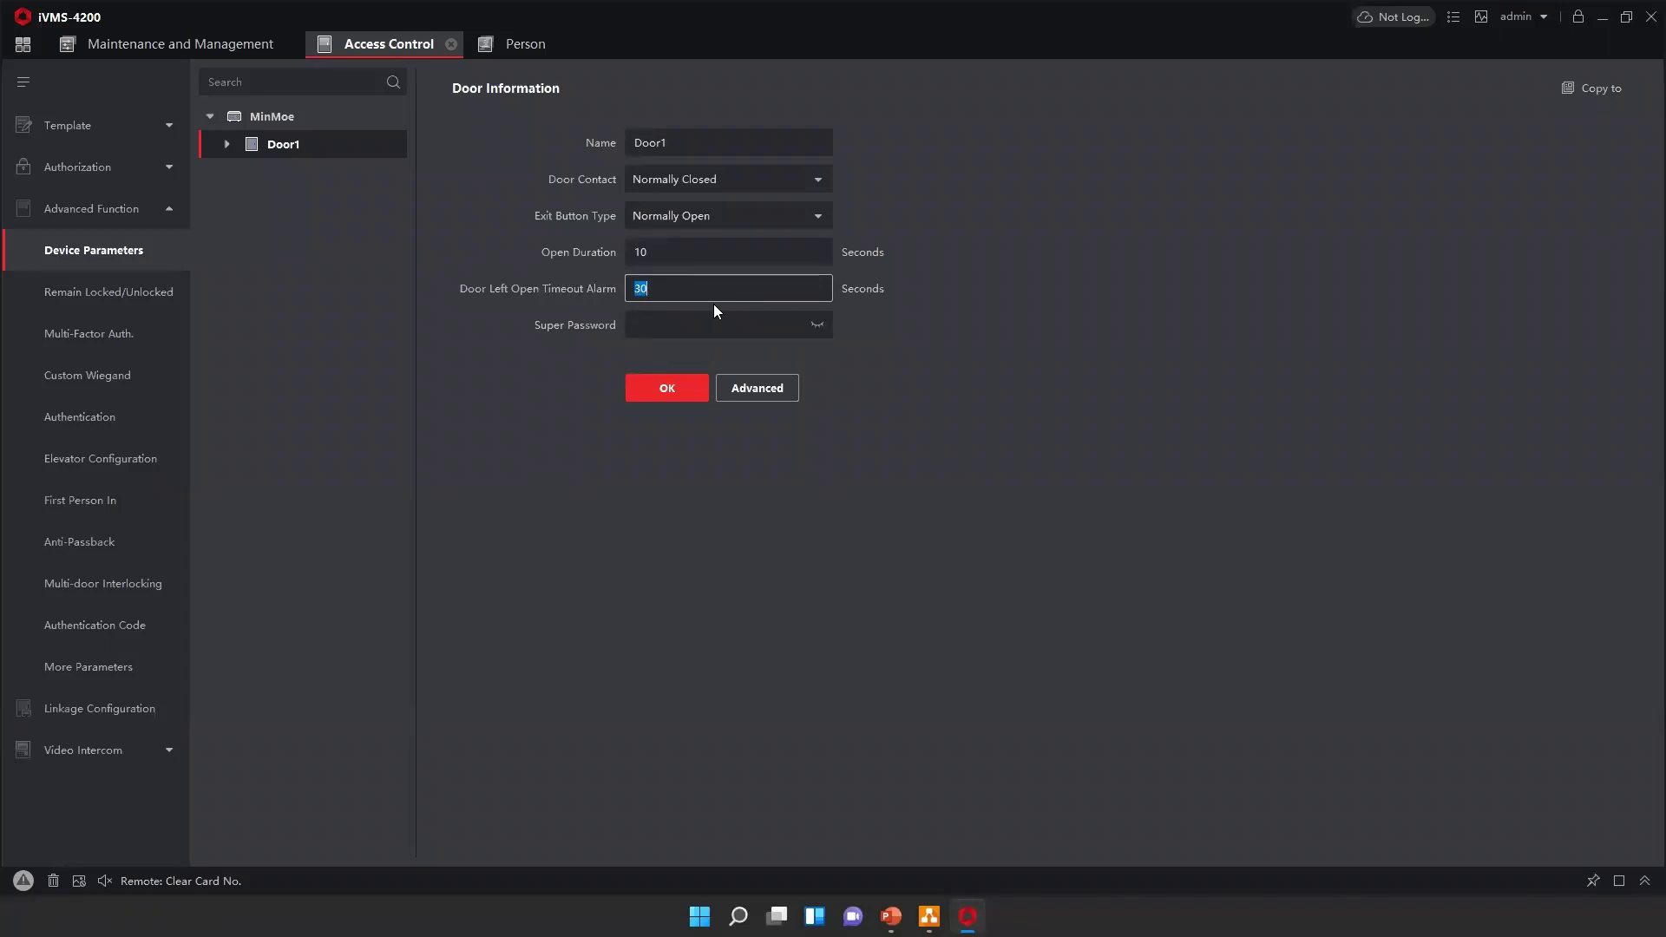
left_click(707, 295)
left_click_drag(644, 291, 623, 288)
left_click(631, 326)
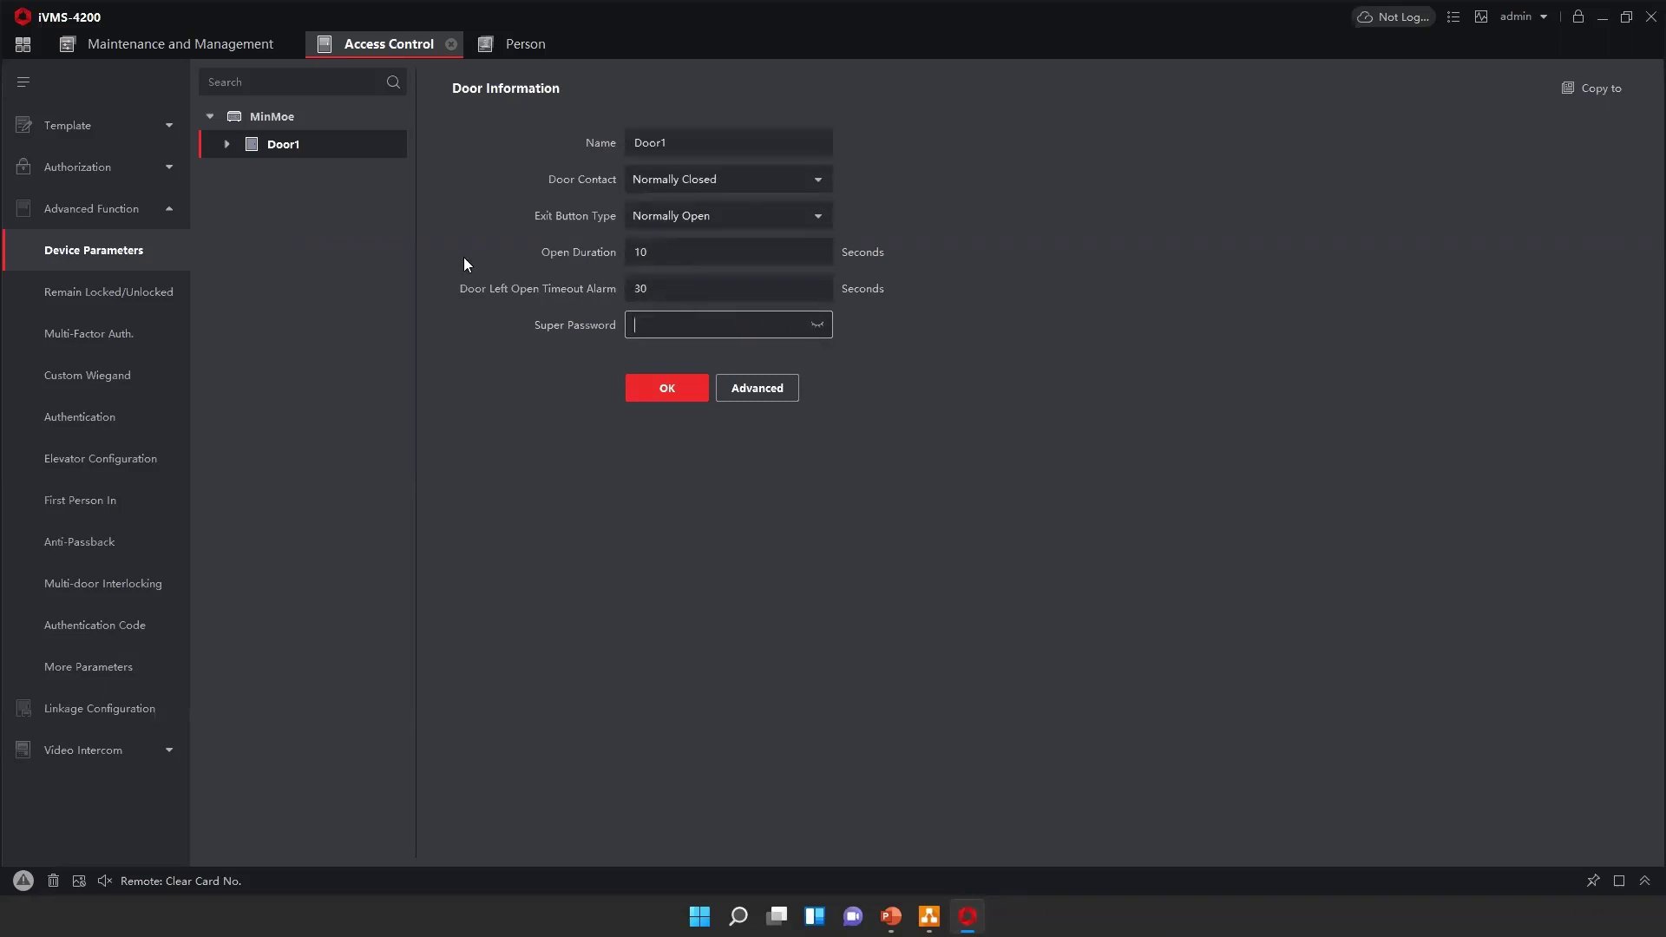
Step: Schedule Door1 to remain unlocked about 3:00–7:00 and locked about 8:00–13:00 on Monday, and add a 2021-10-22 holiday with two remain-unlocked periods
left_click(85, 295)
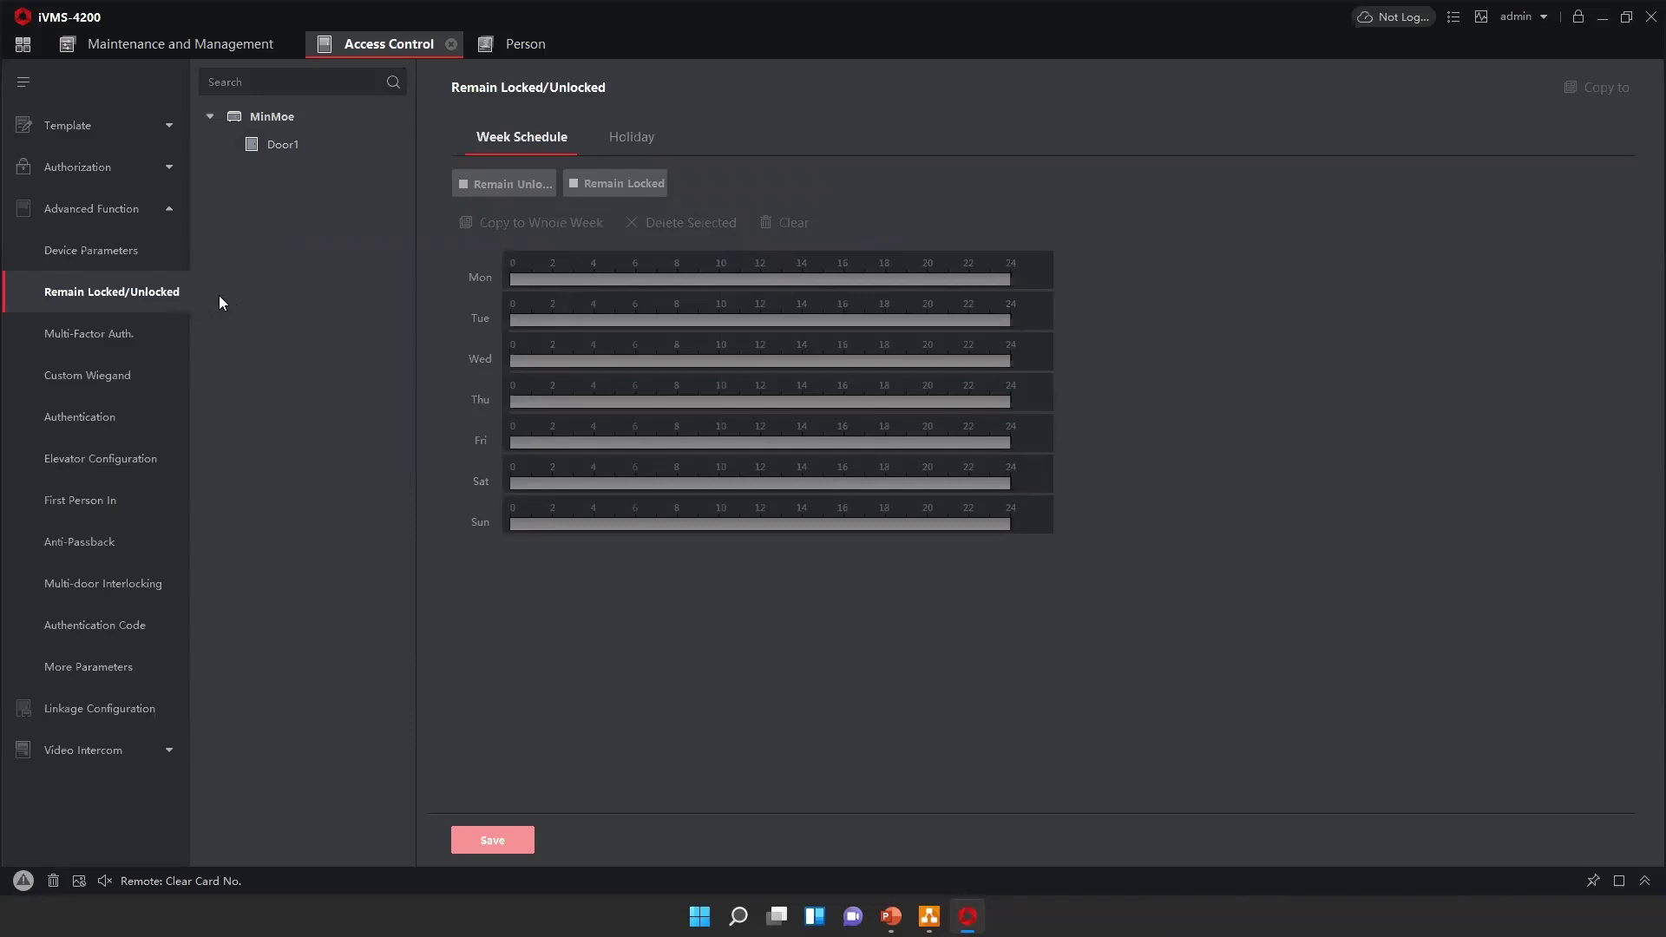
left_click(281, 151)
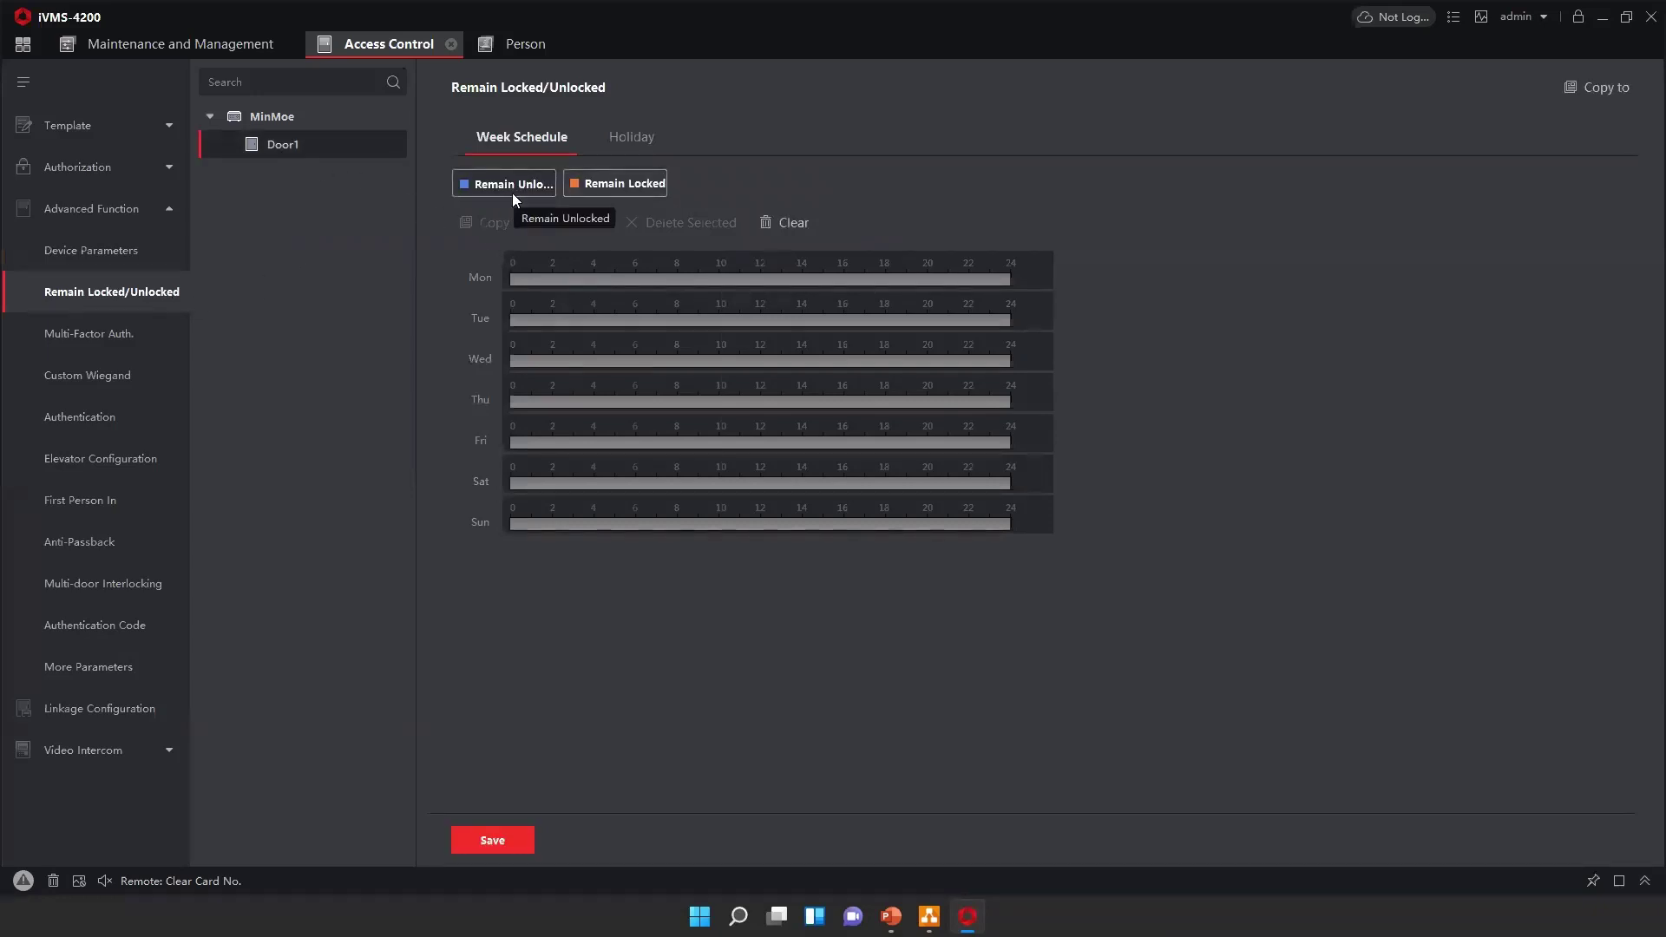
left_click(512, 183)
left_click_drag(569, 279, 661, 286)
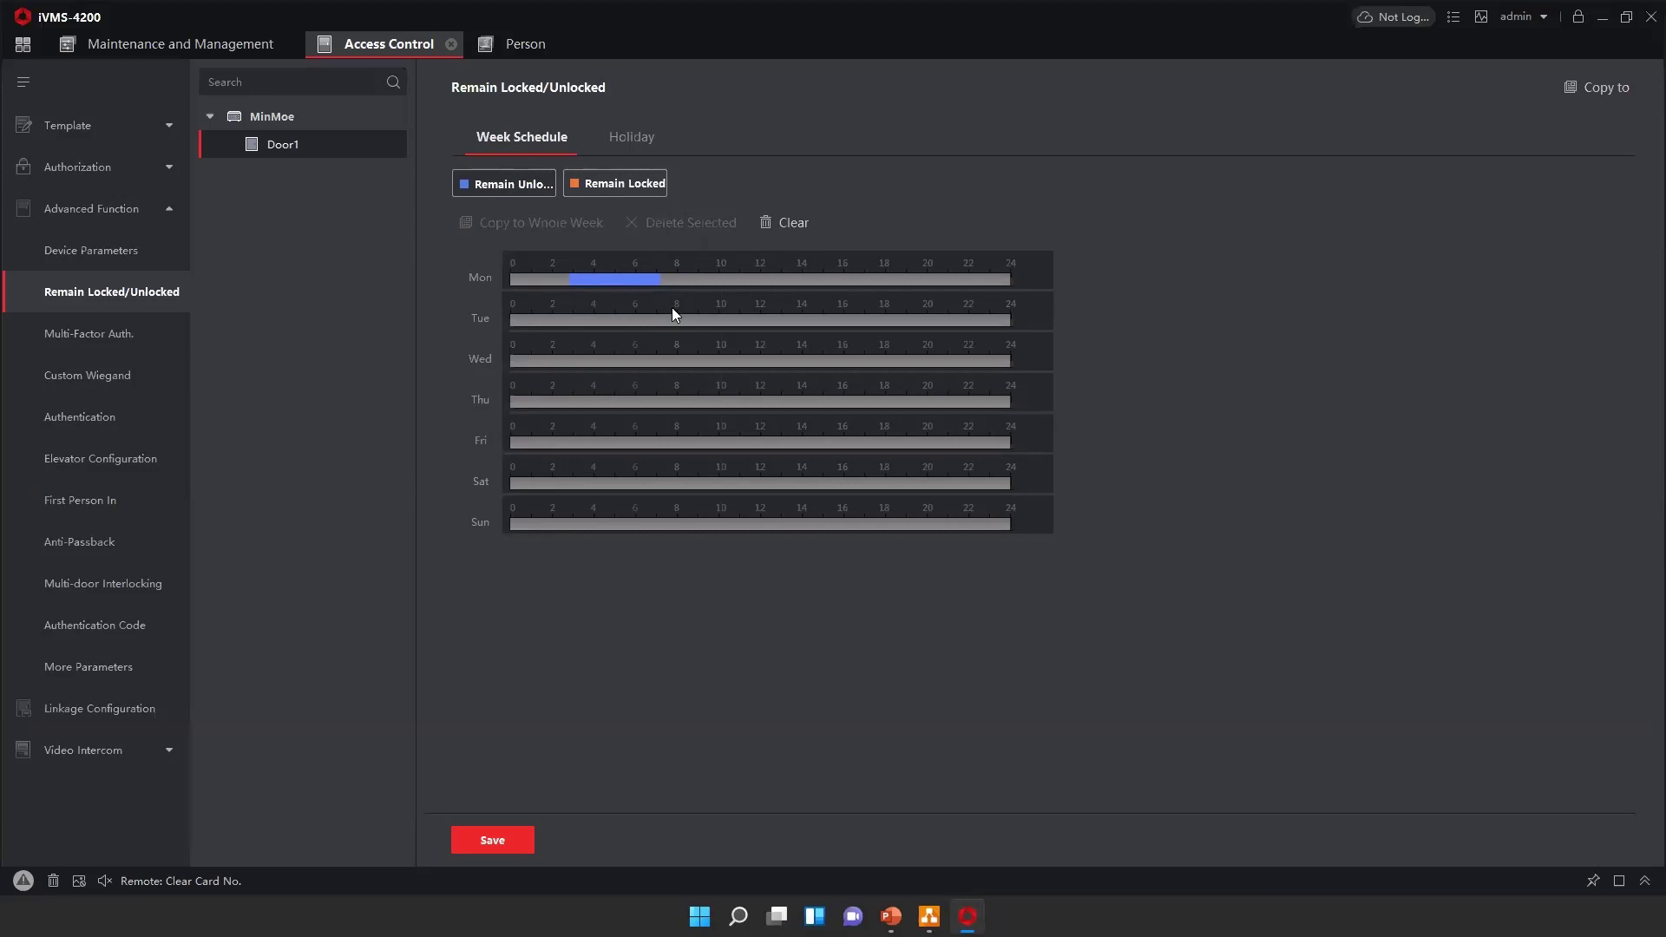
left_click(630, 193)
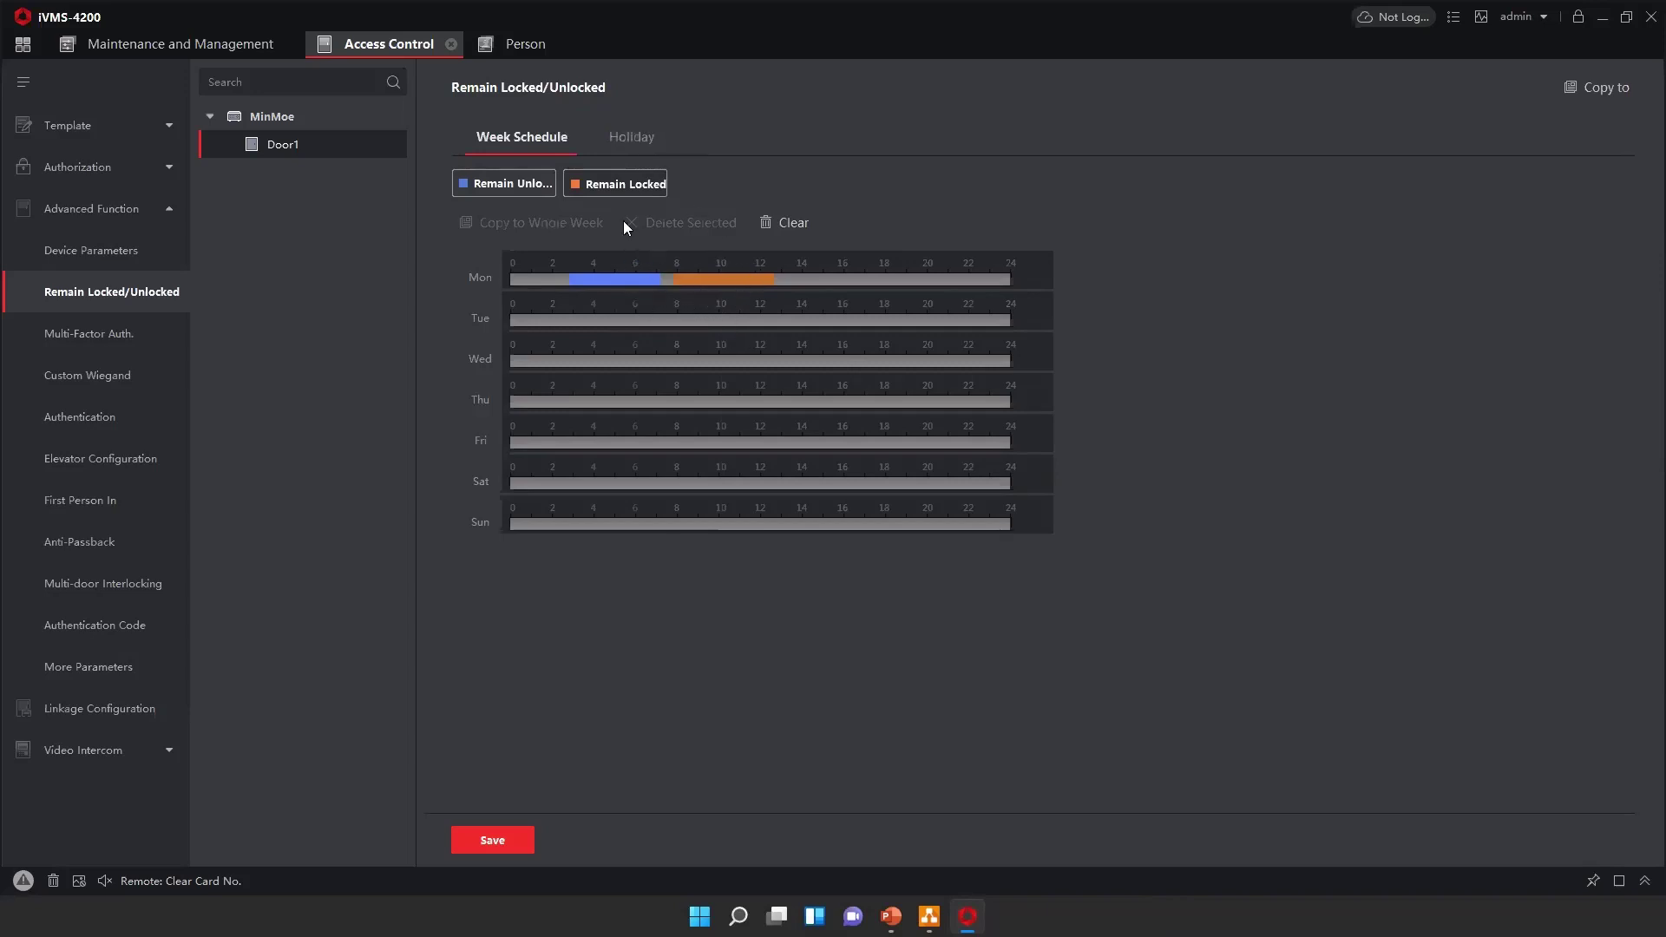
left_click(630, 136)
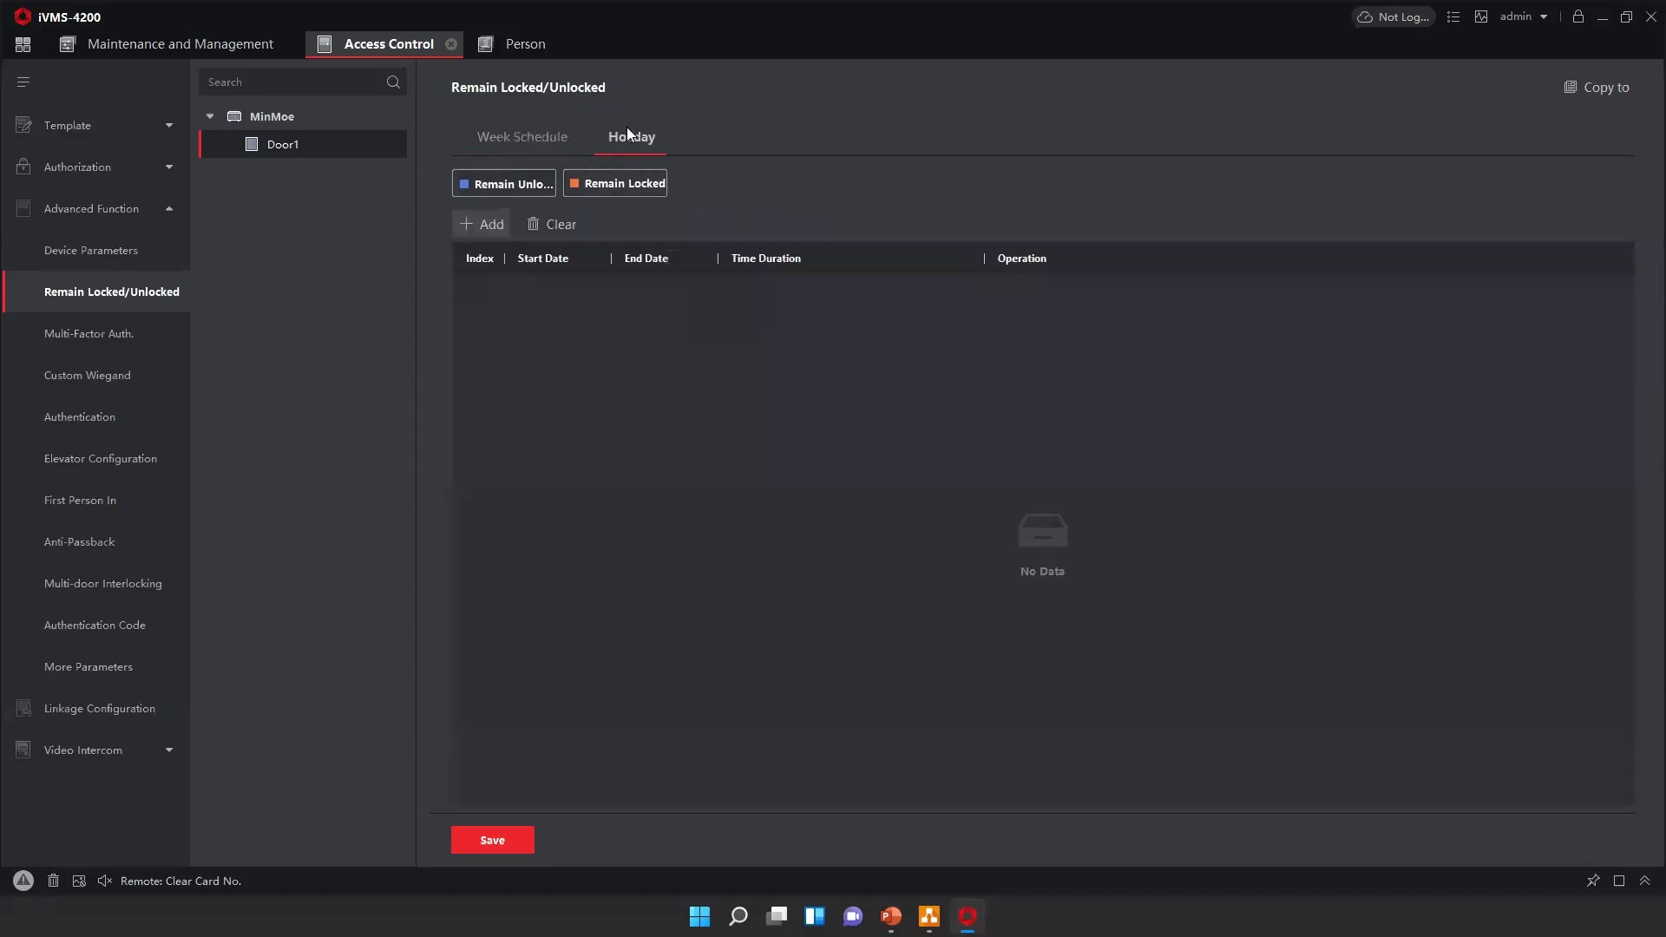
left_click(486, 225)
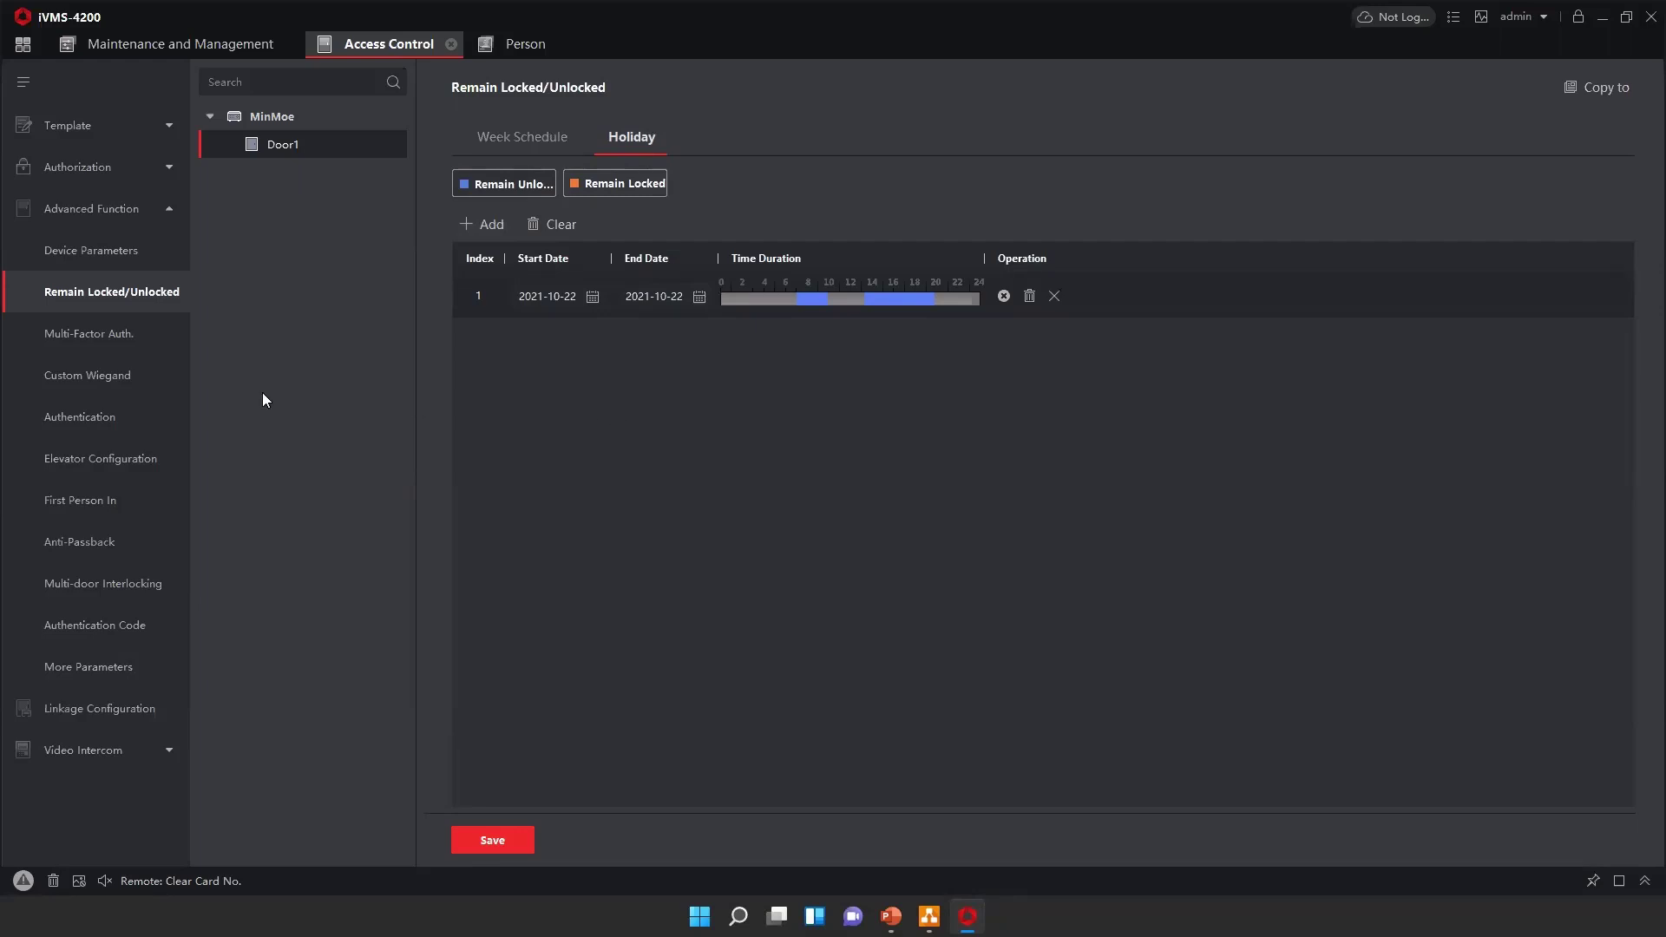
Step: Examine Door1's multi-factor authentication settings and the options for a new authentication group, then open the custom Wiegand settings
left_click(83, 335)
left_click(209, 116)
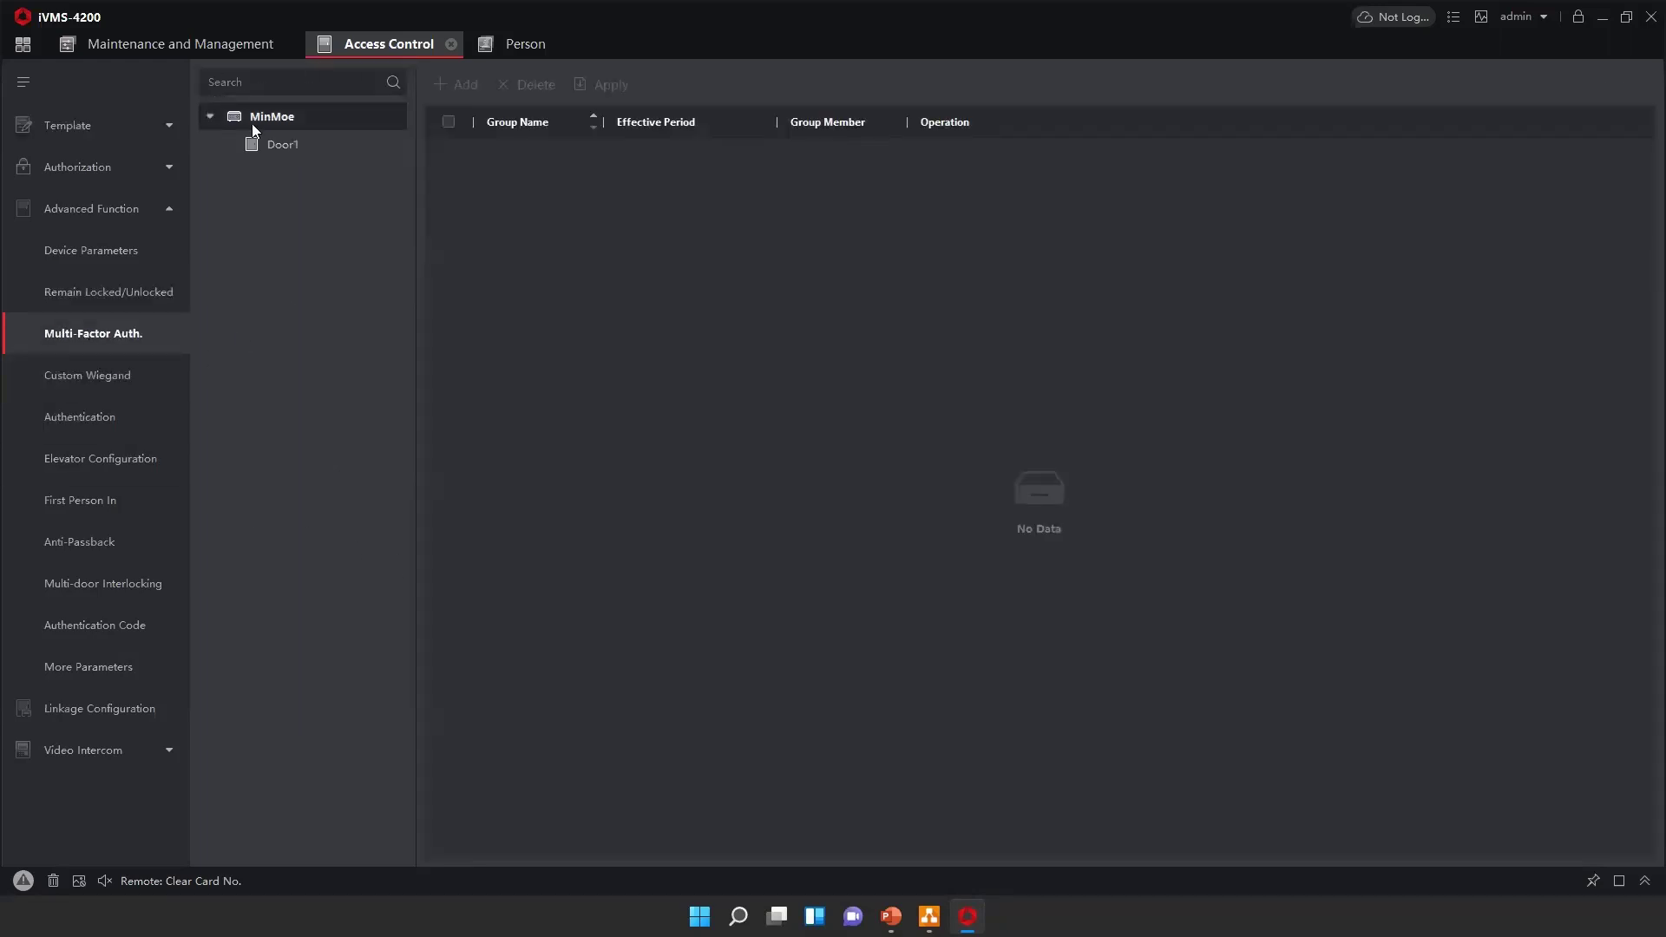
left_click(265, 144)
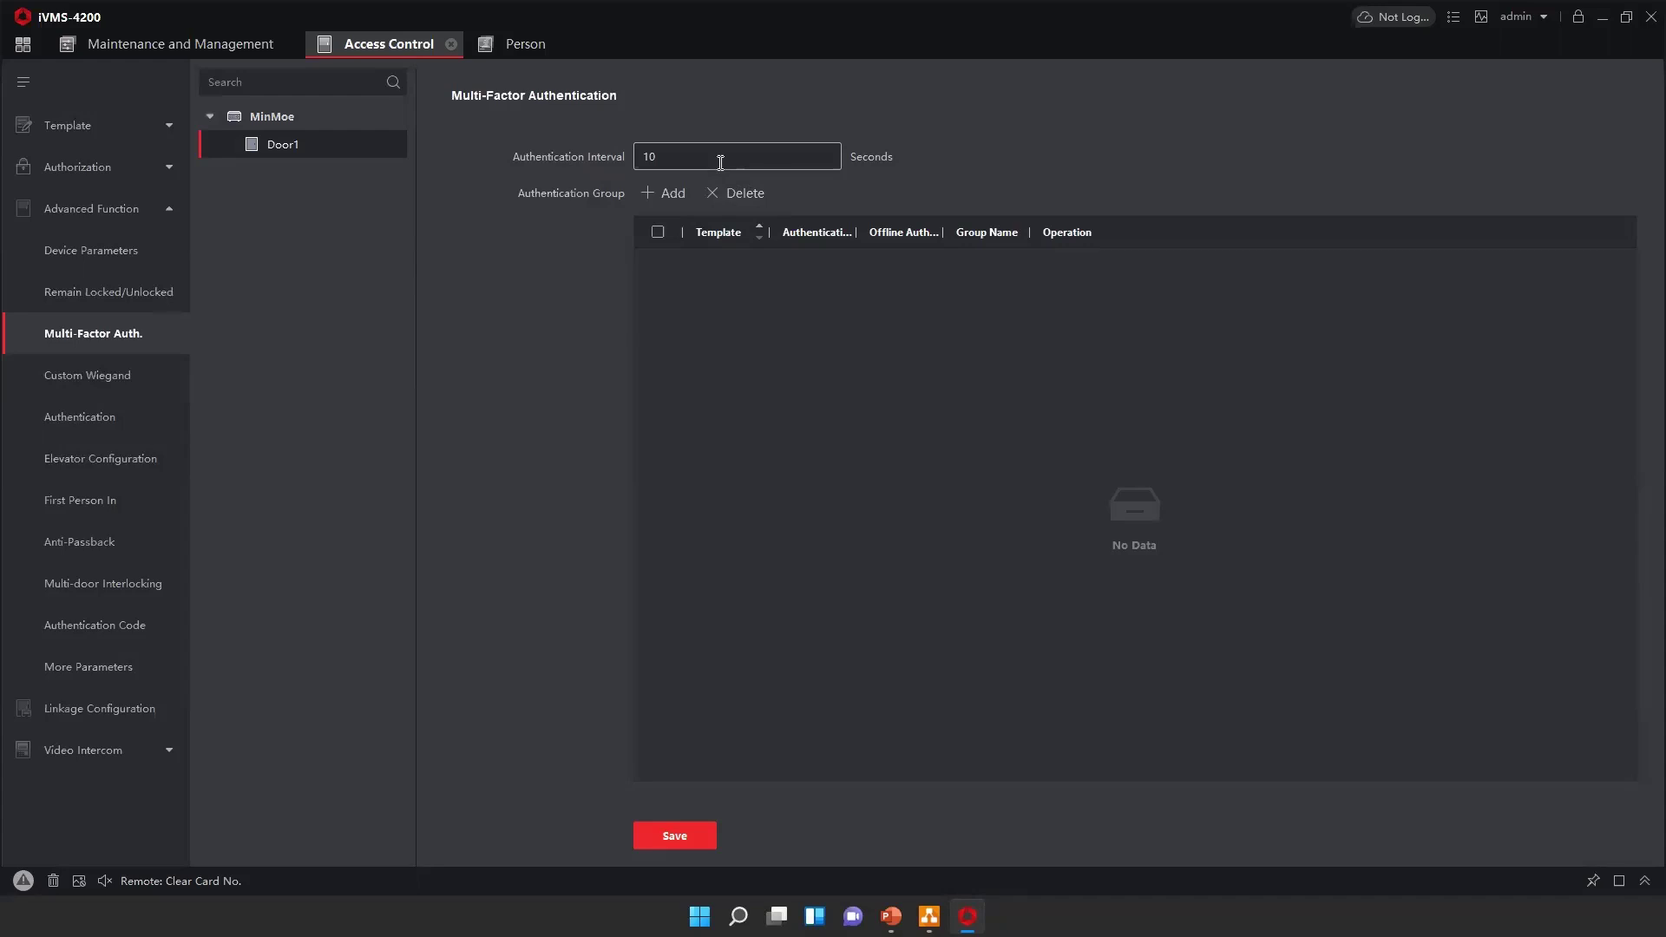
left_click(664, 194)
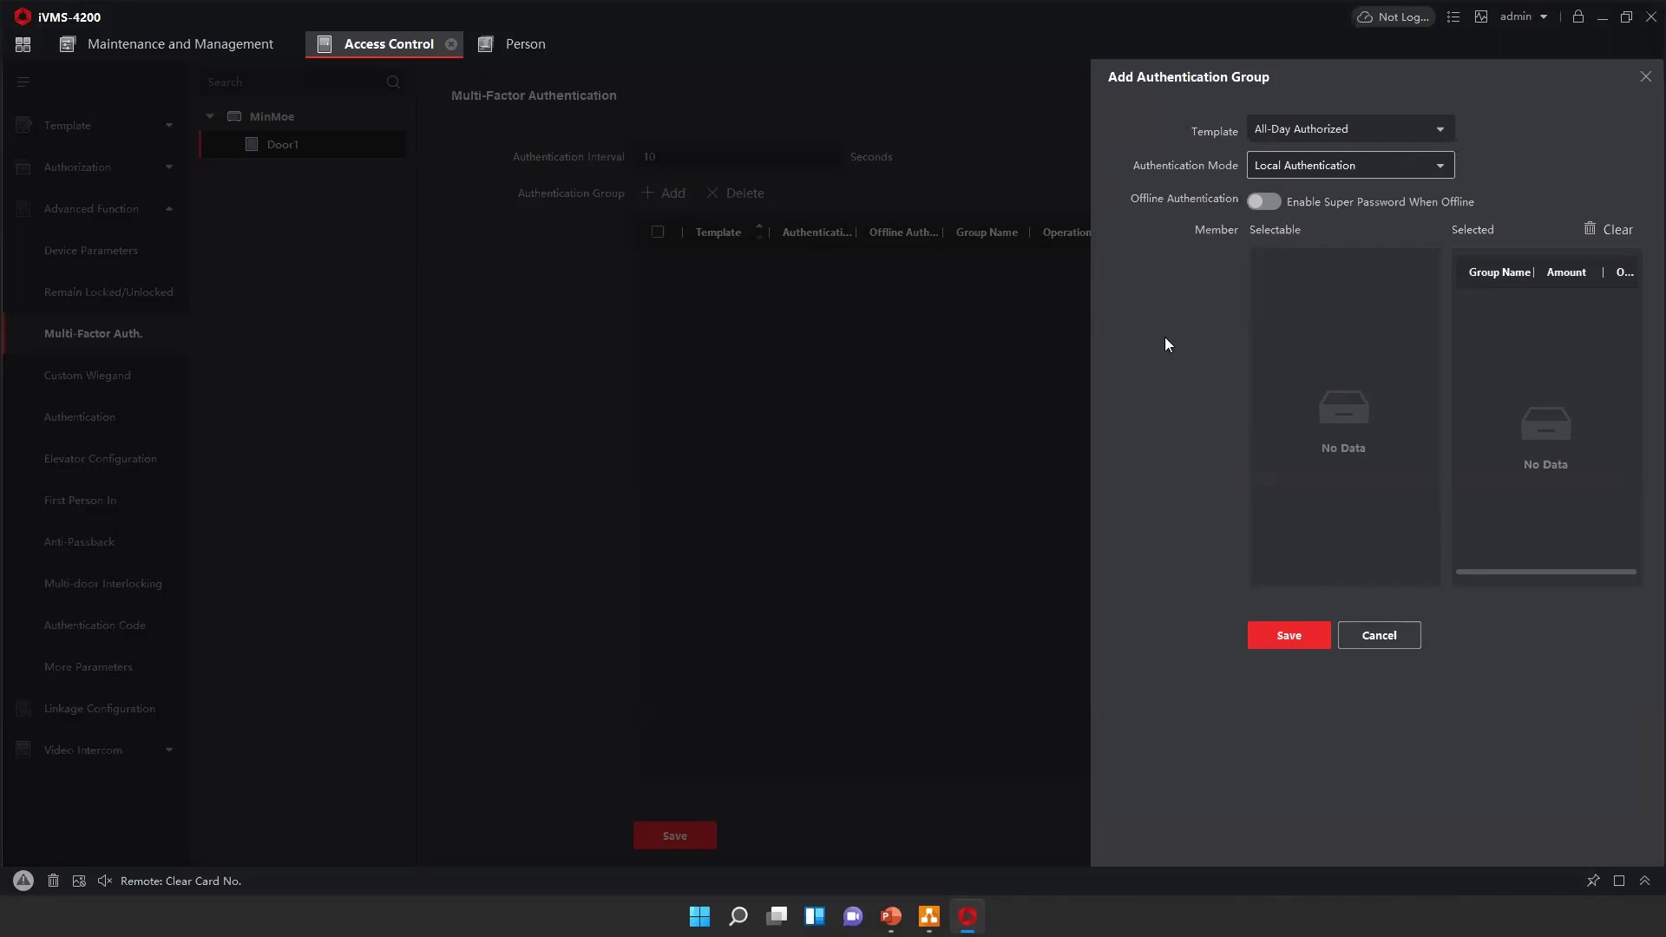
left_click(1402, 639)
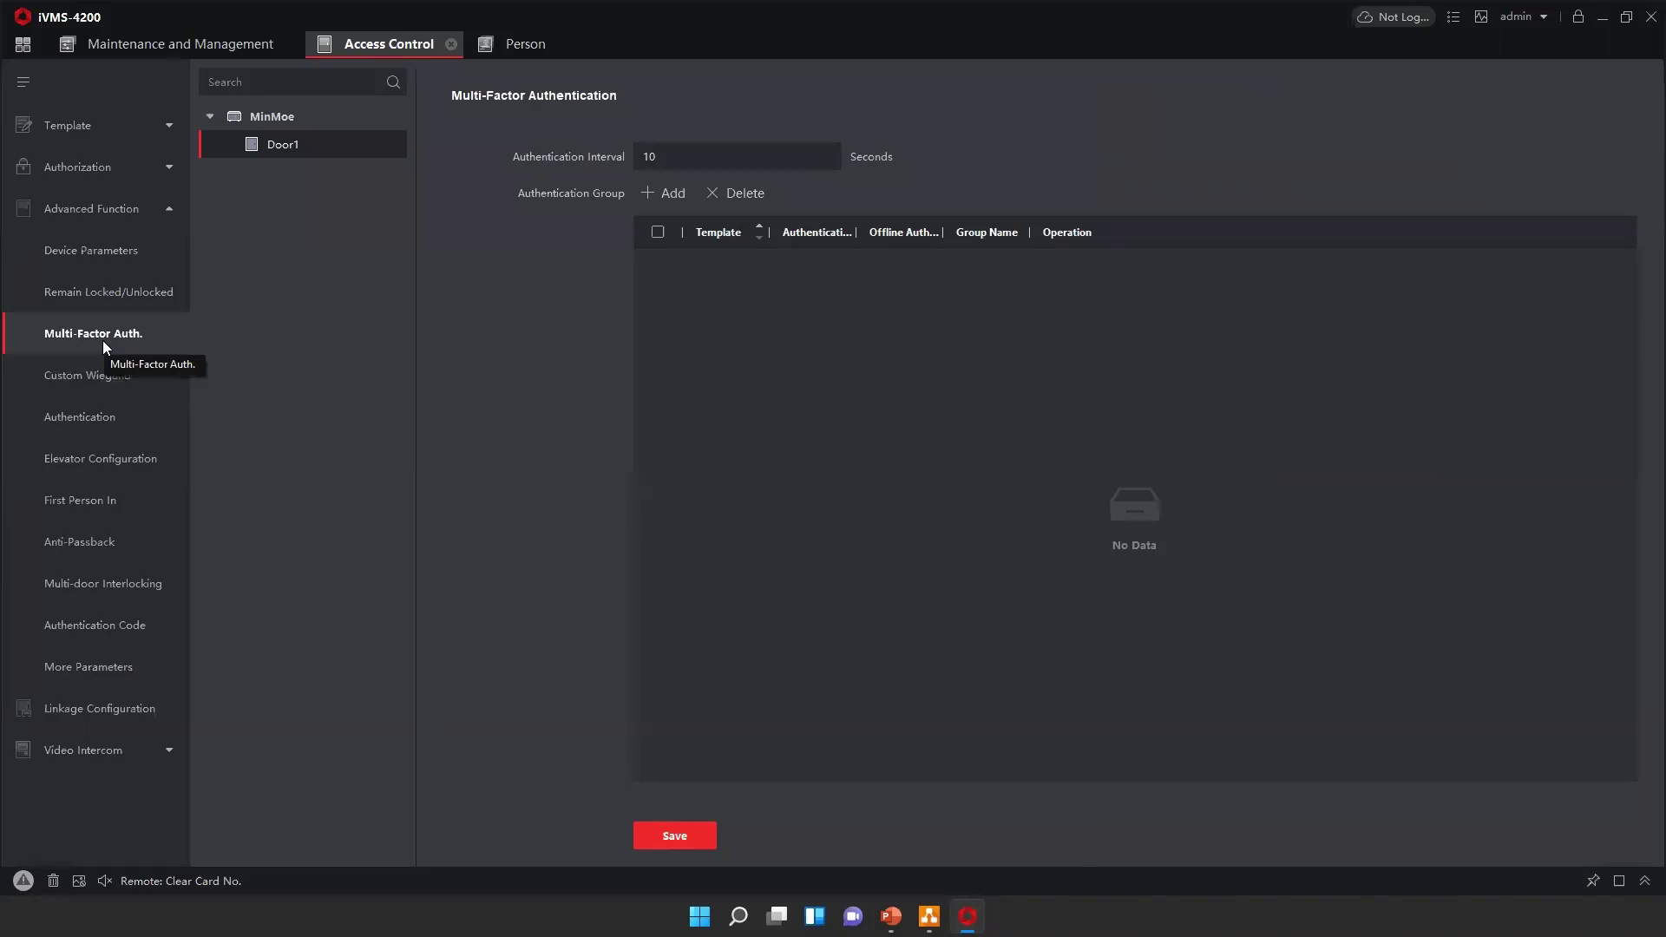
left_click(127, 387)
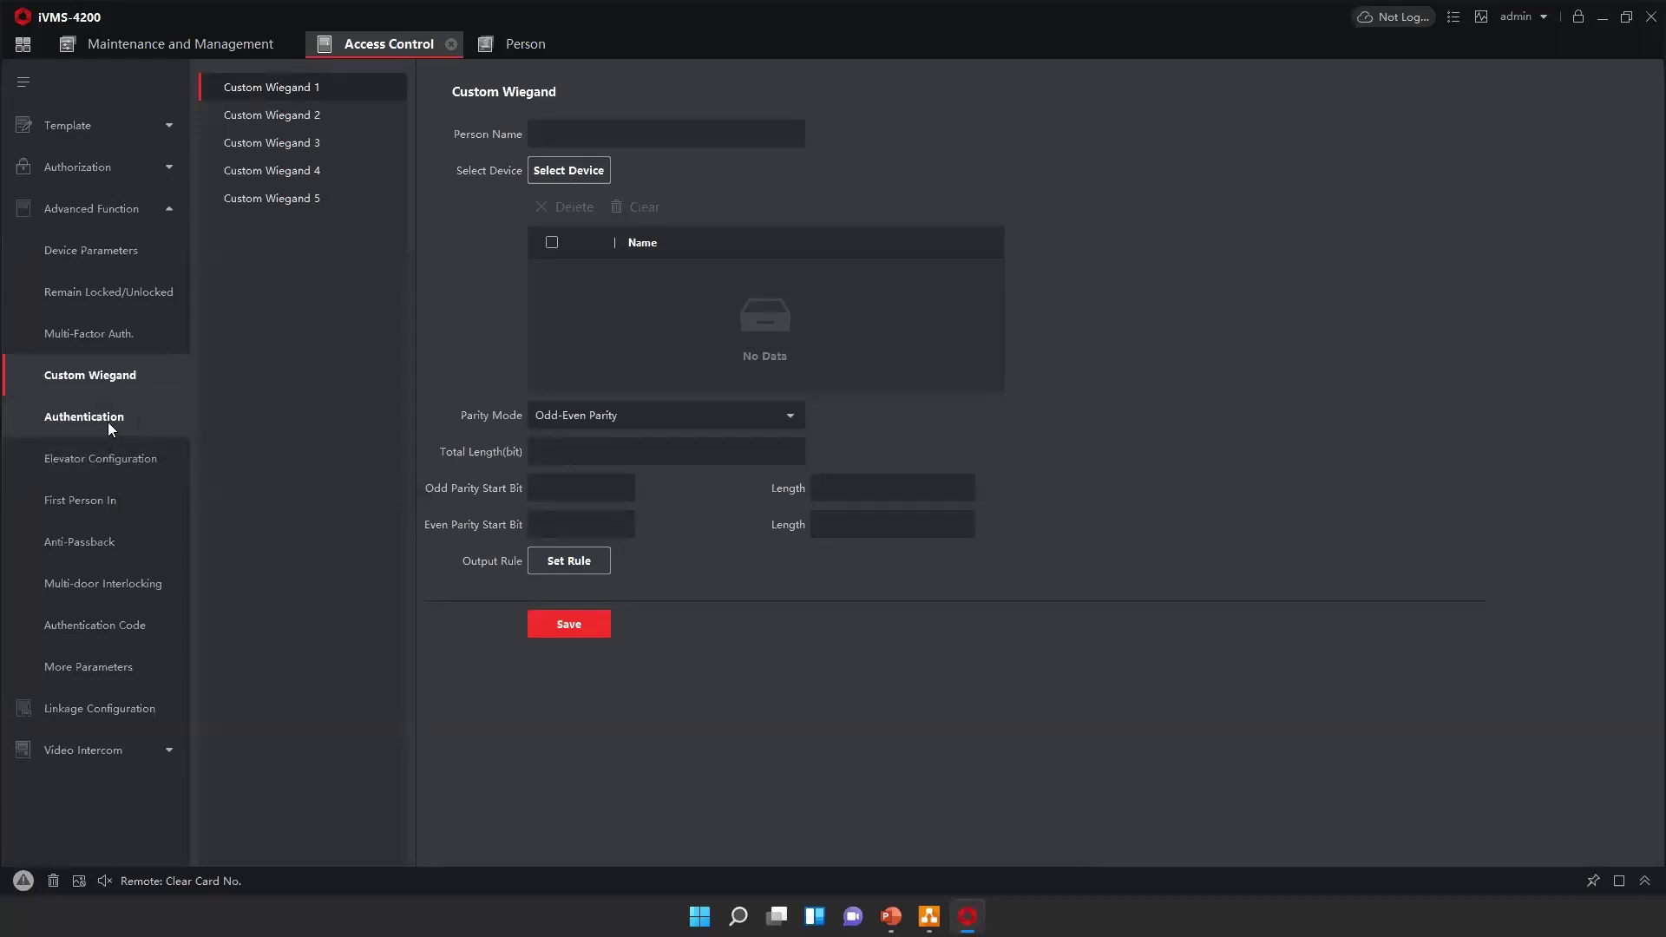
Step: Open card reader authentication, set Entrance Card Reader1 to Card mode from about 4:00 to 24:00 on Monday, and clear the weekly schedule
left_click(108, 421)
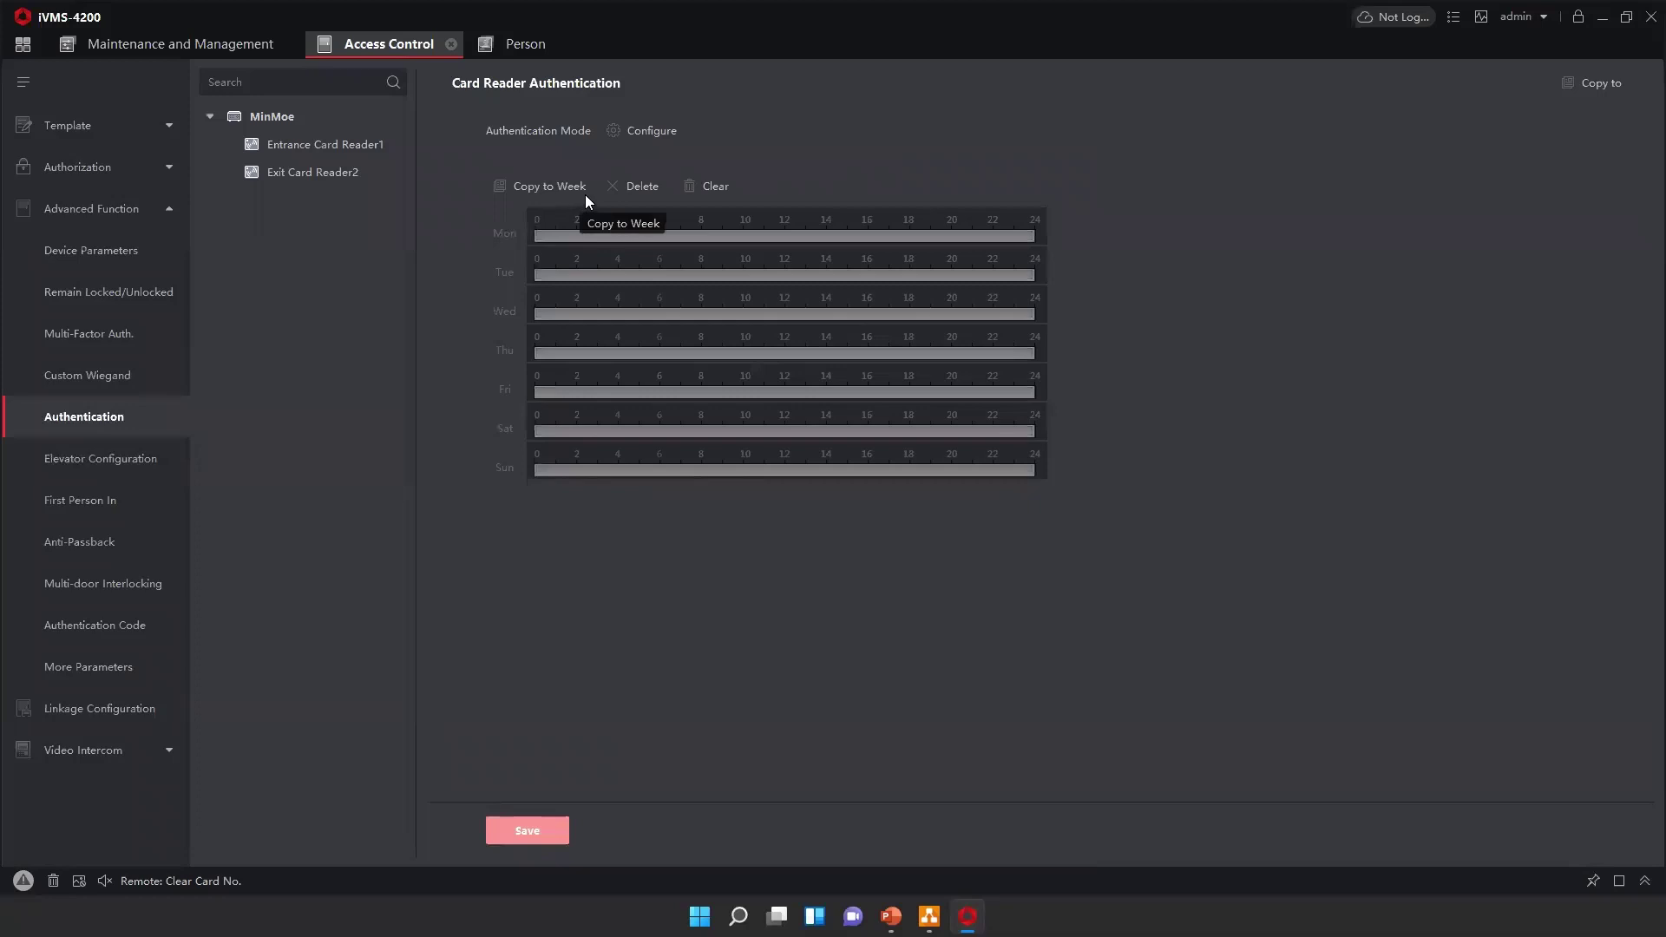
left_click(322, 145)
left_click(506, 171)
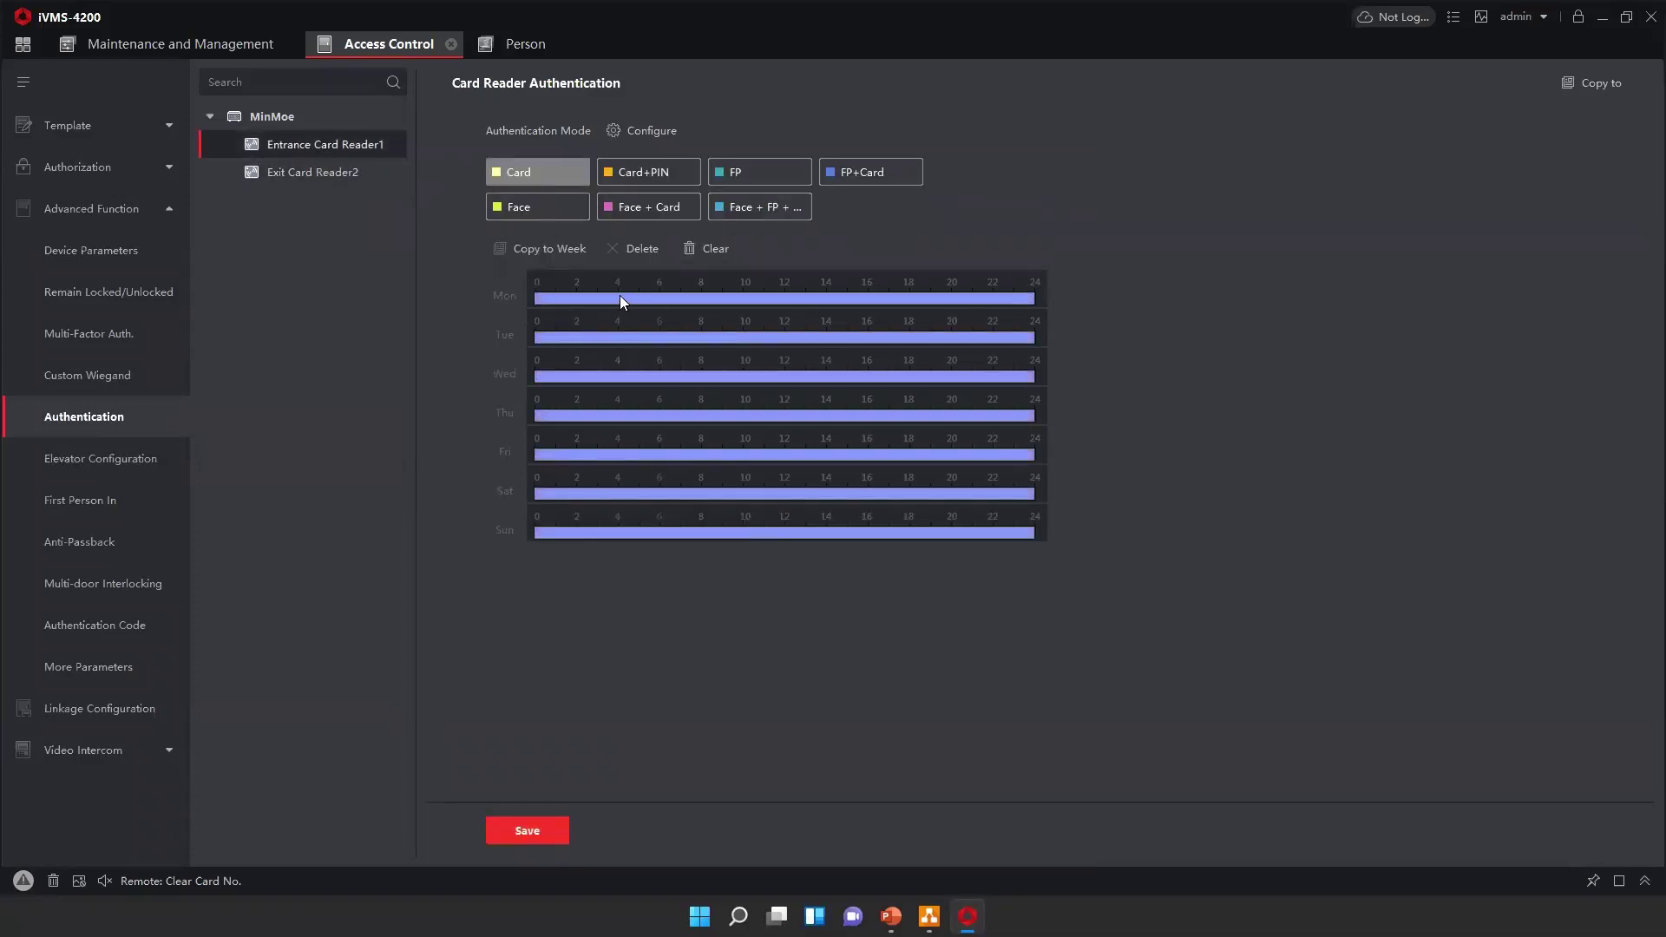
left_click_drag(619, 298, 1033, 299)
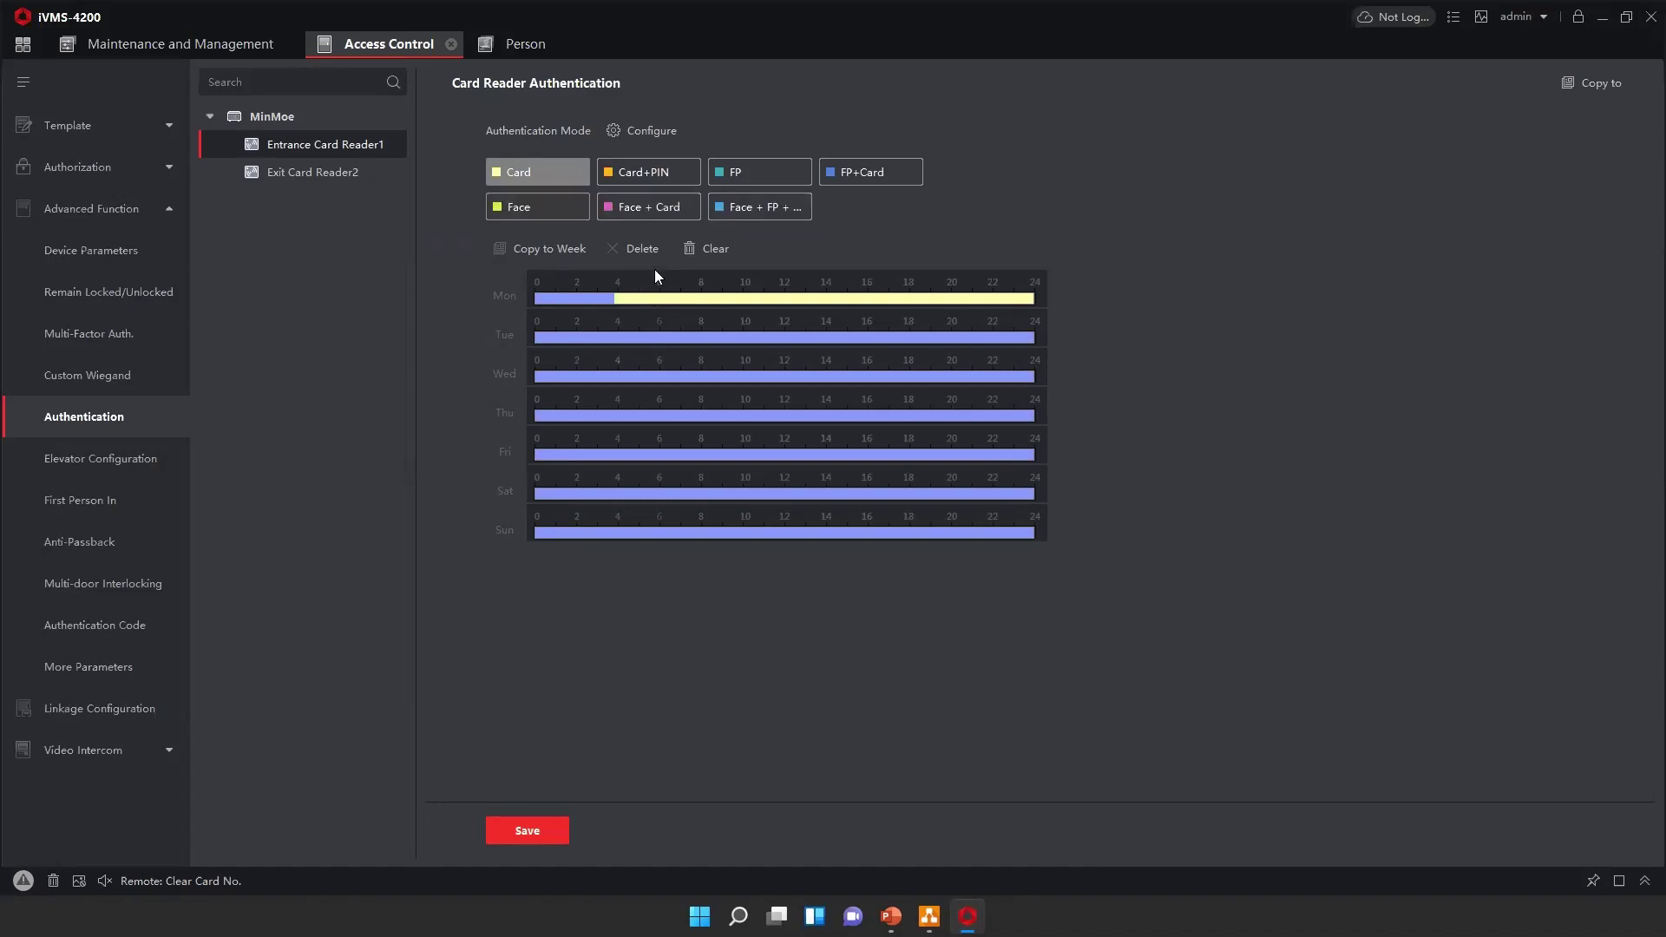
left_click(707, 250)
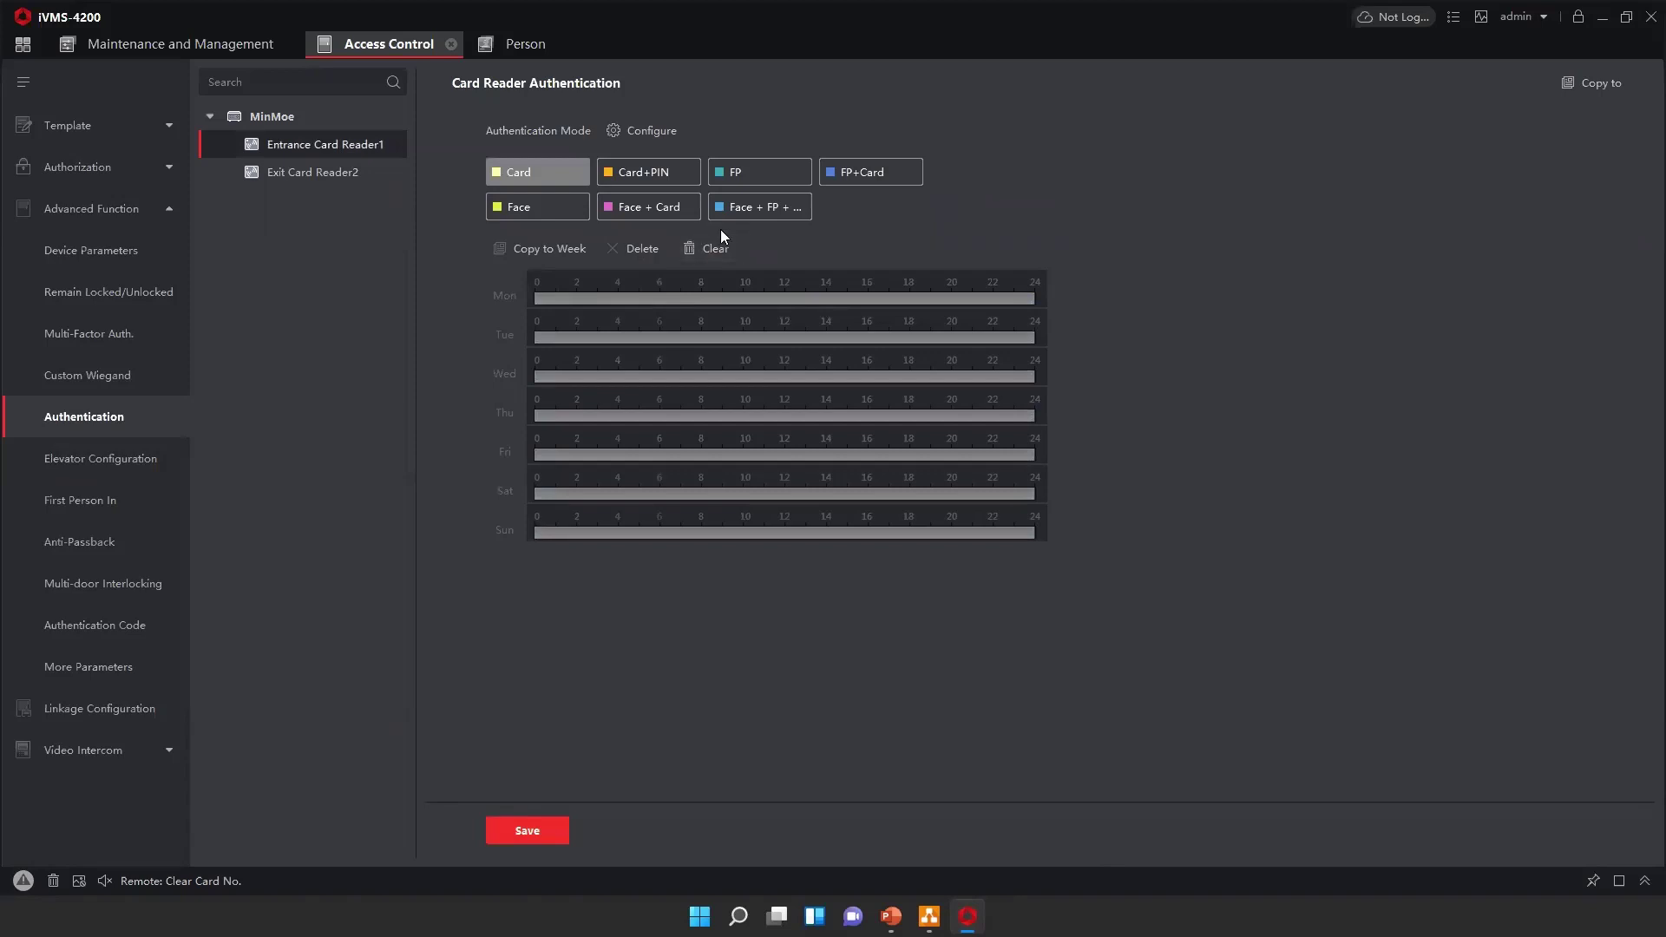
Step: Try the combined Face + FP authentication mode from about 2:00 to 20:00 on Monday for Entrance Card Reader1, and clear it
left_click(786, 210)
left_click_drag(583, 297, 952, 299)
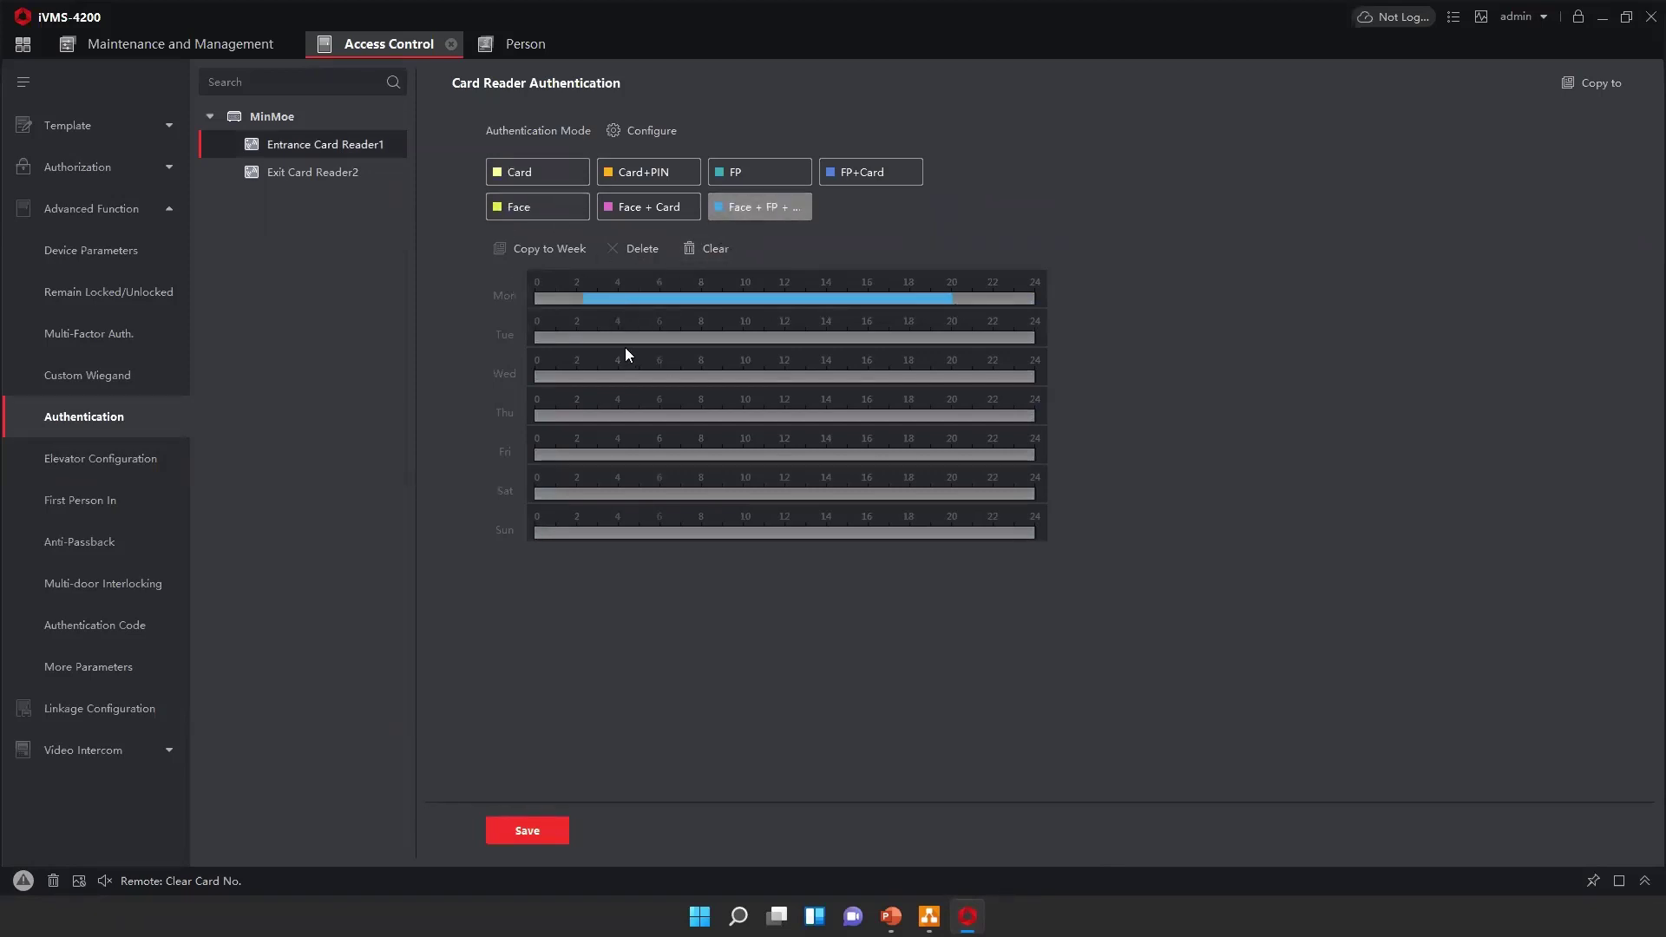
left_click(705, 245)
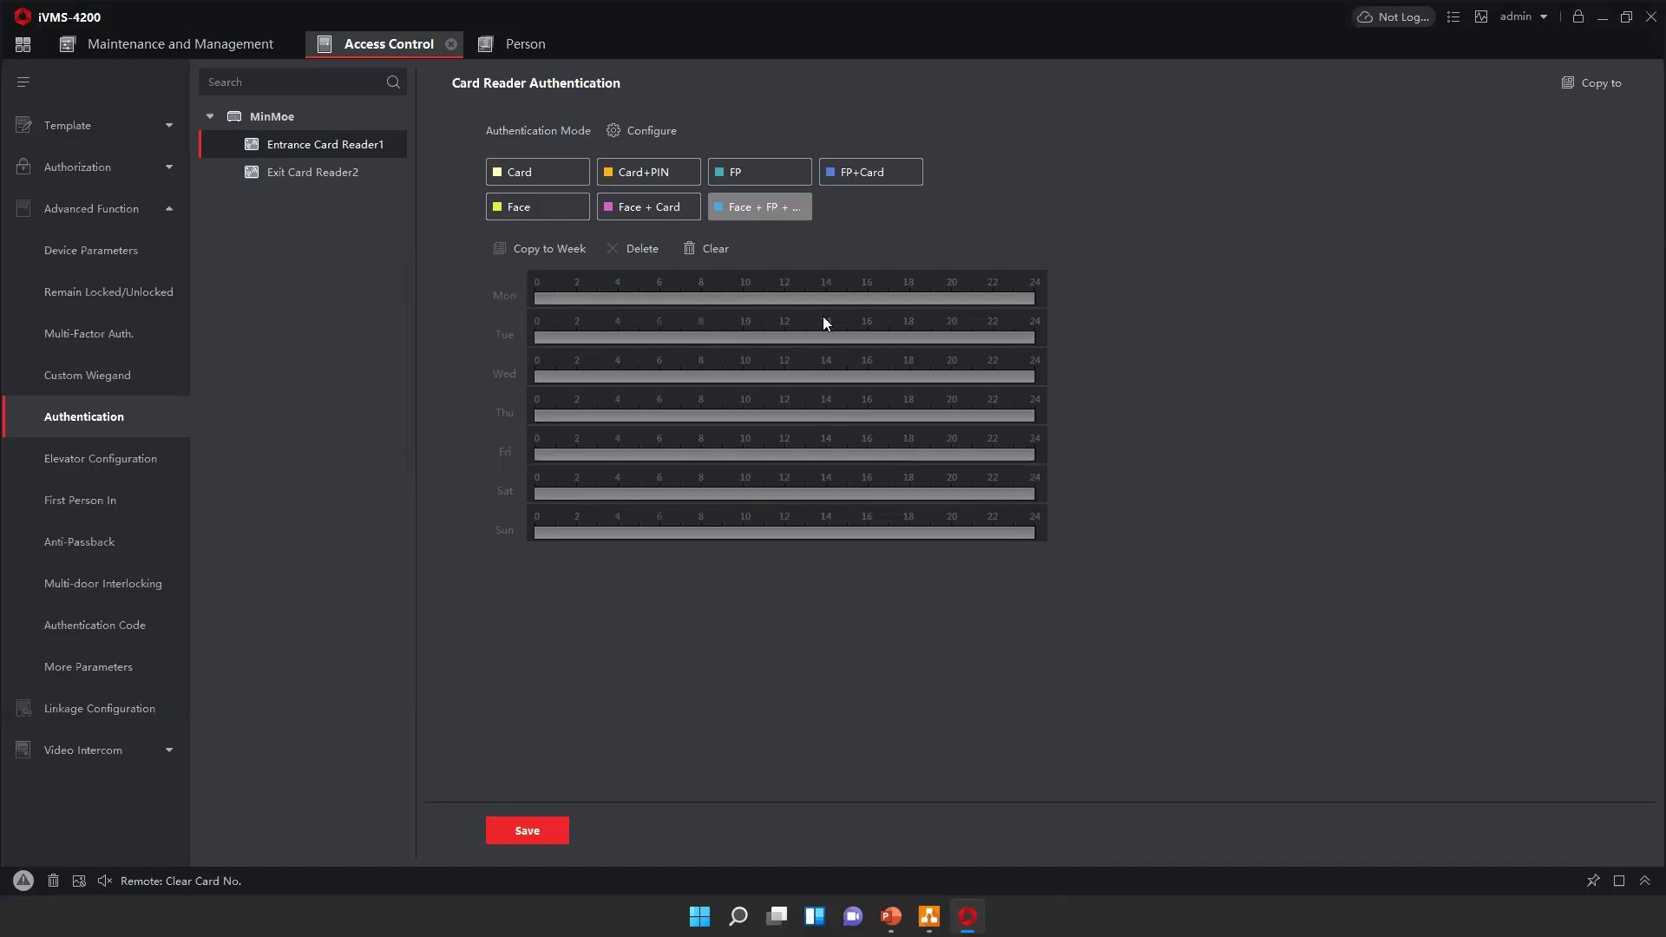
Step: Check the elevator configuration, and add a person to the first person list of MinMoe's Door1 in First Person In
left_click(128, 458)
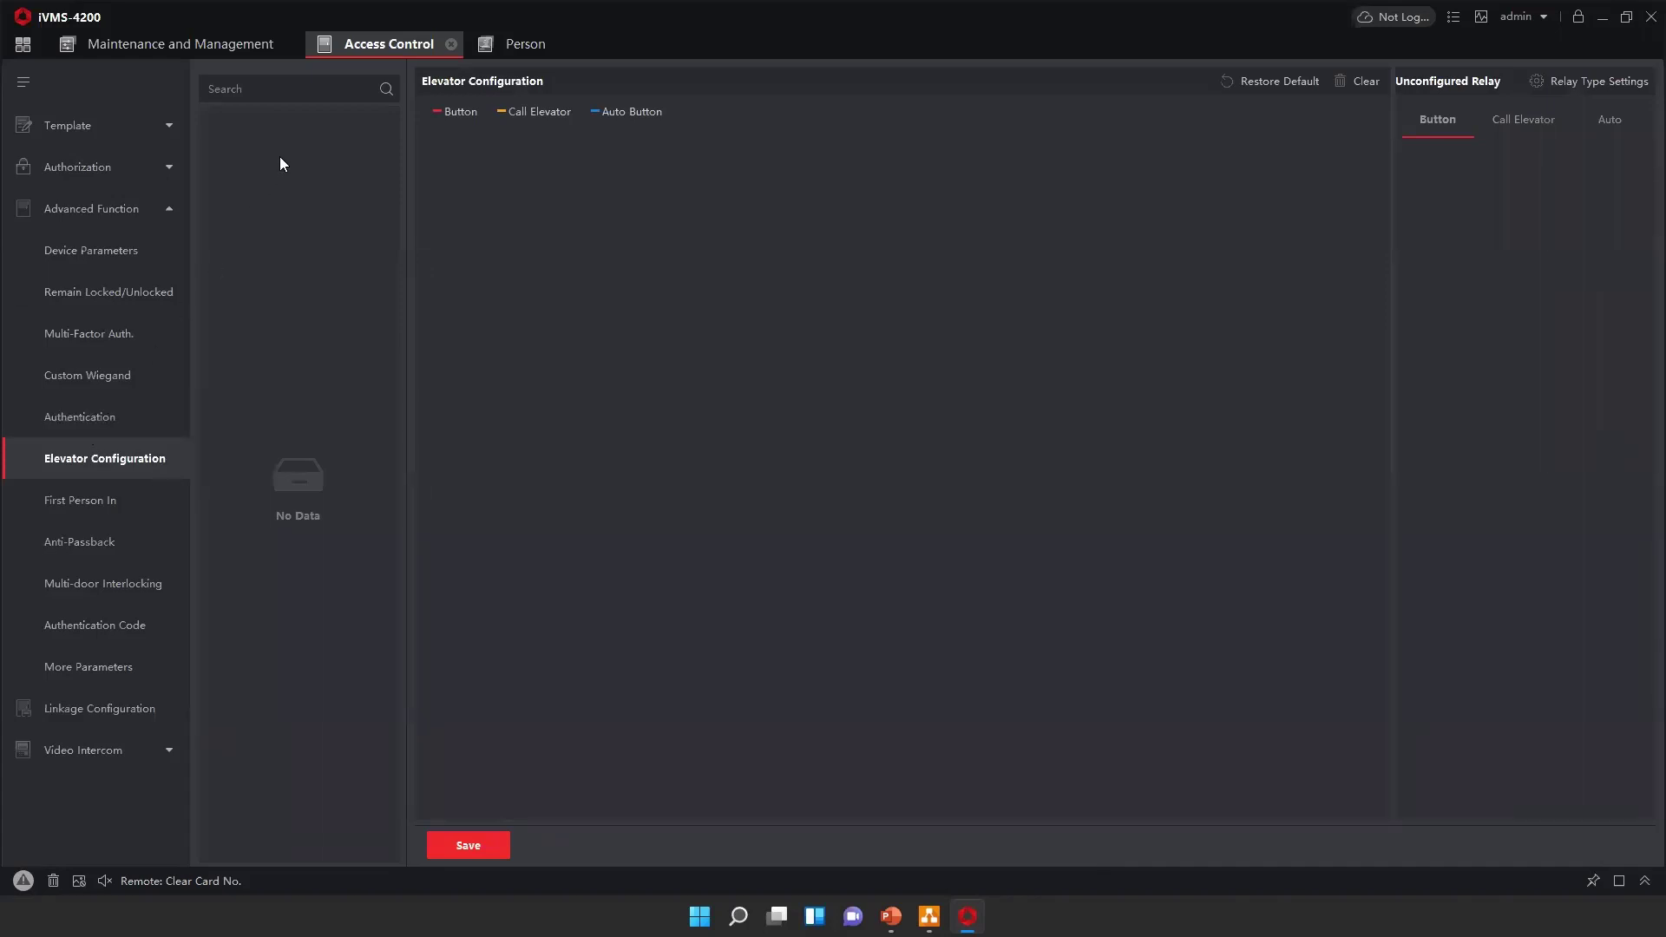
left_click(234, 97)
left_click(119, 510)
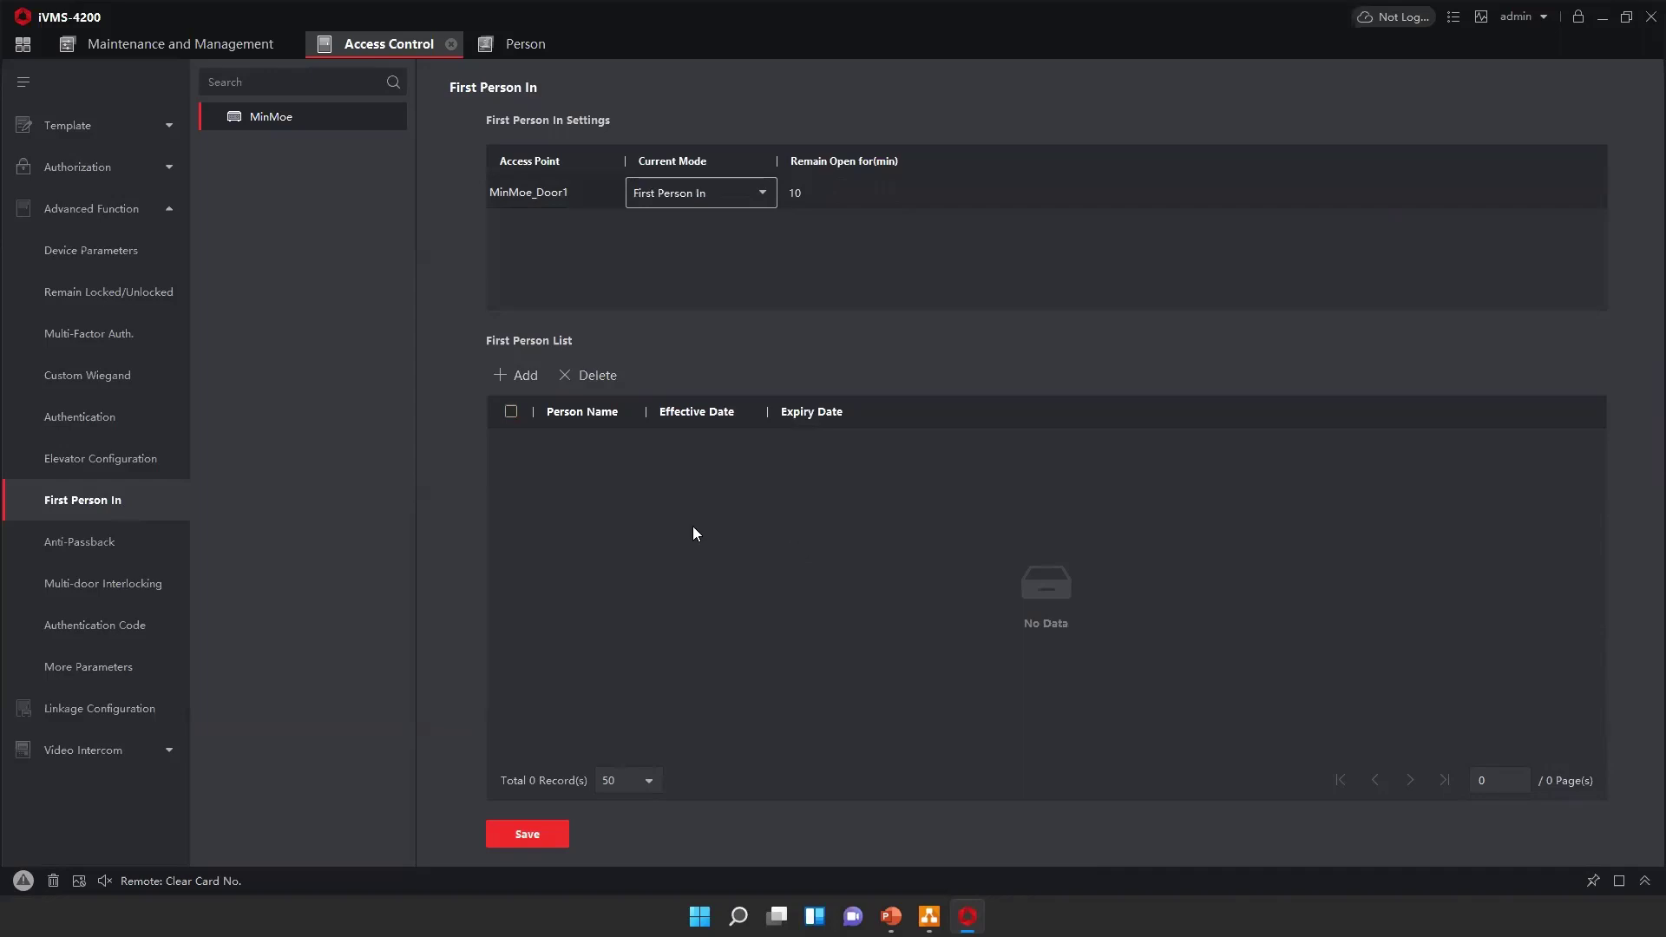
left_click(512, 380)
left_click(1130, 176)
left_click(1146, 231)
left_click(1189, 259)
left_click(1161, 818)
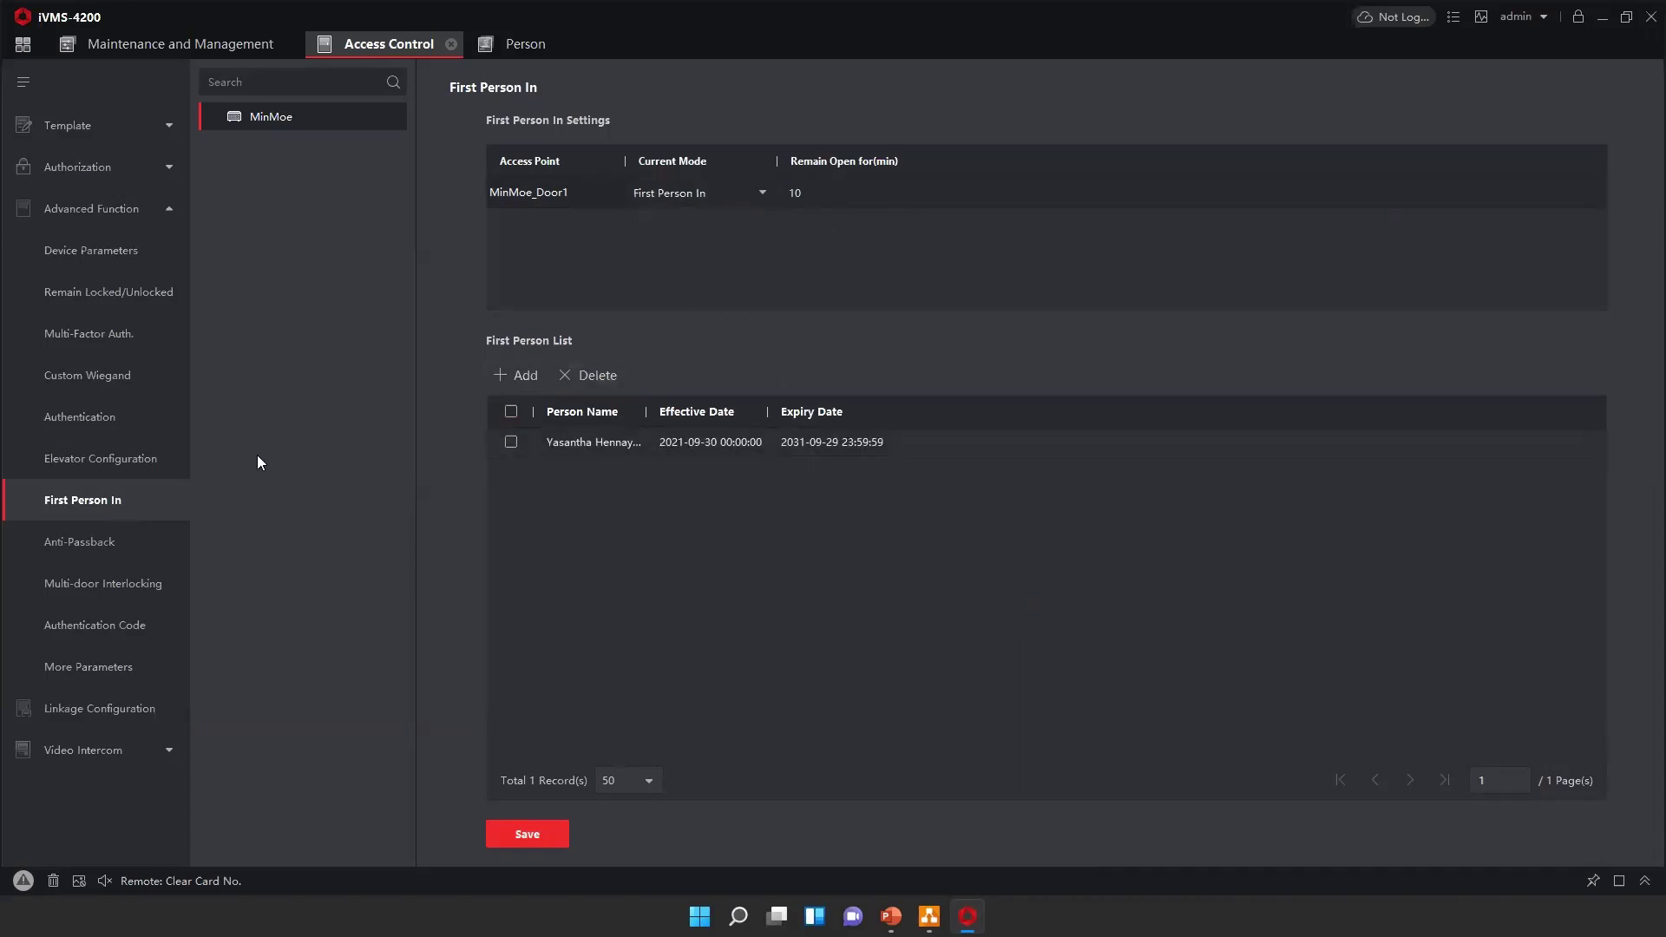
Step: Examine the anti-passback, multi-door interlocking and authentication code settings
left_click(76, 536)
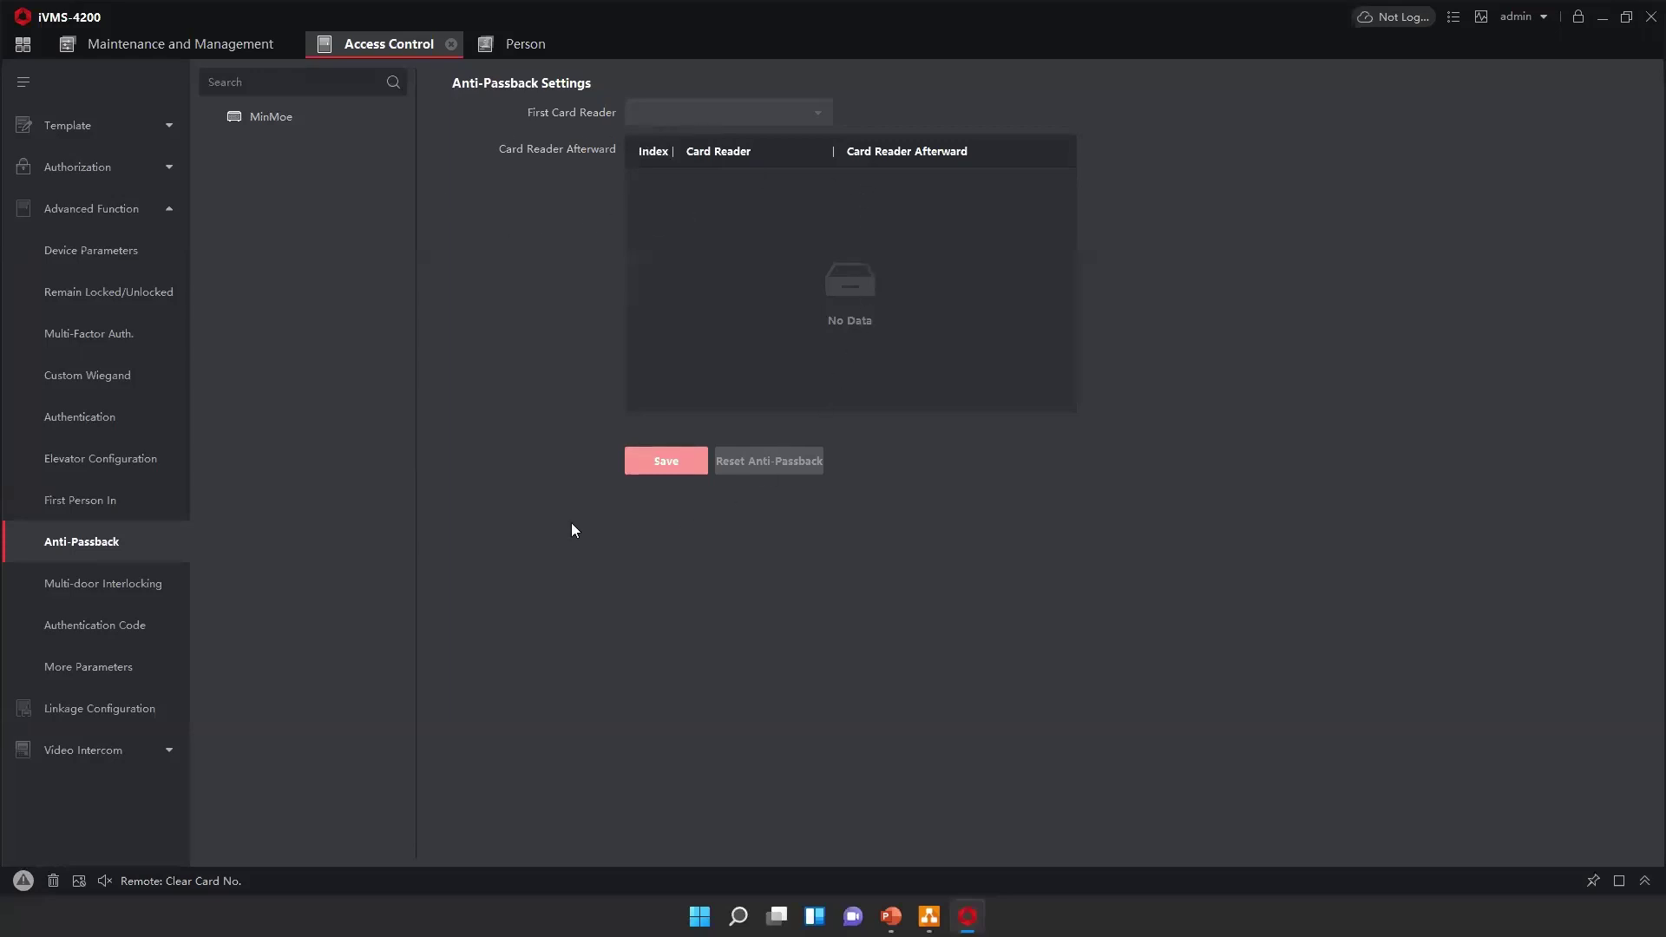
left_click(119, 591)
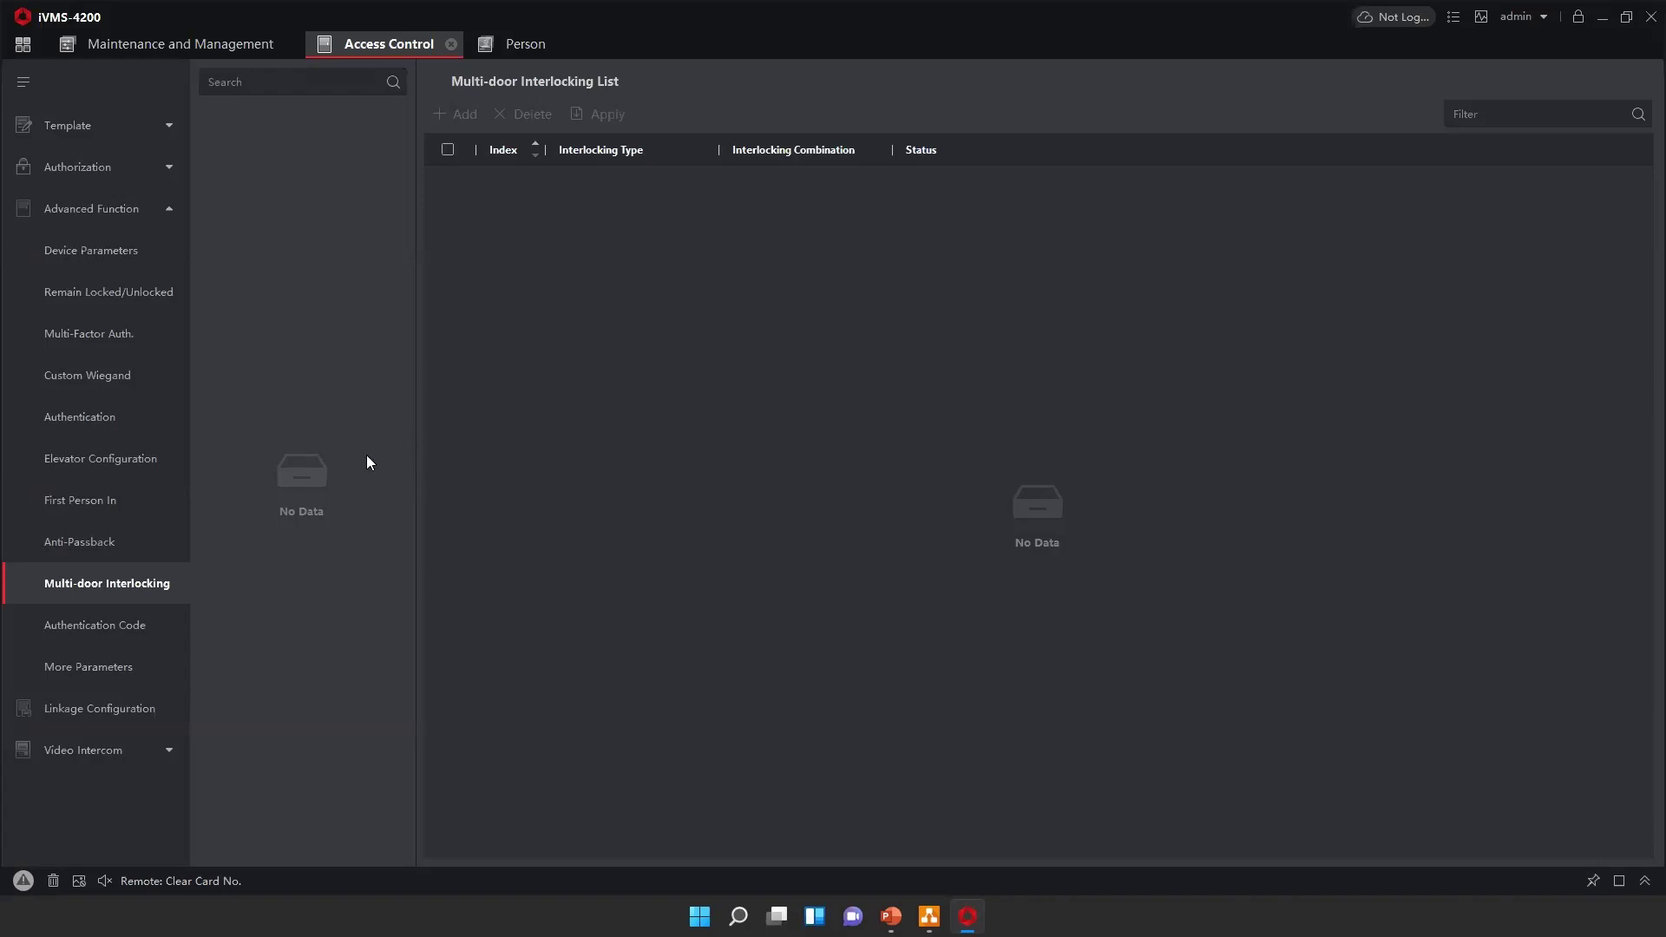
left_click(106, 623)
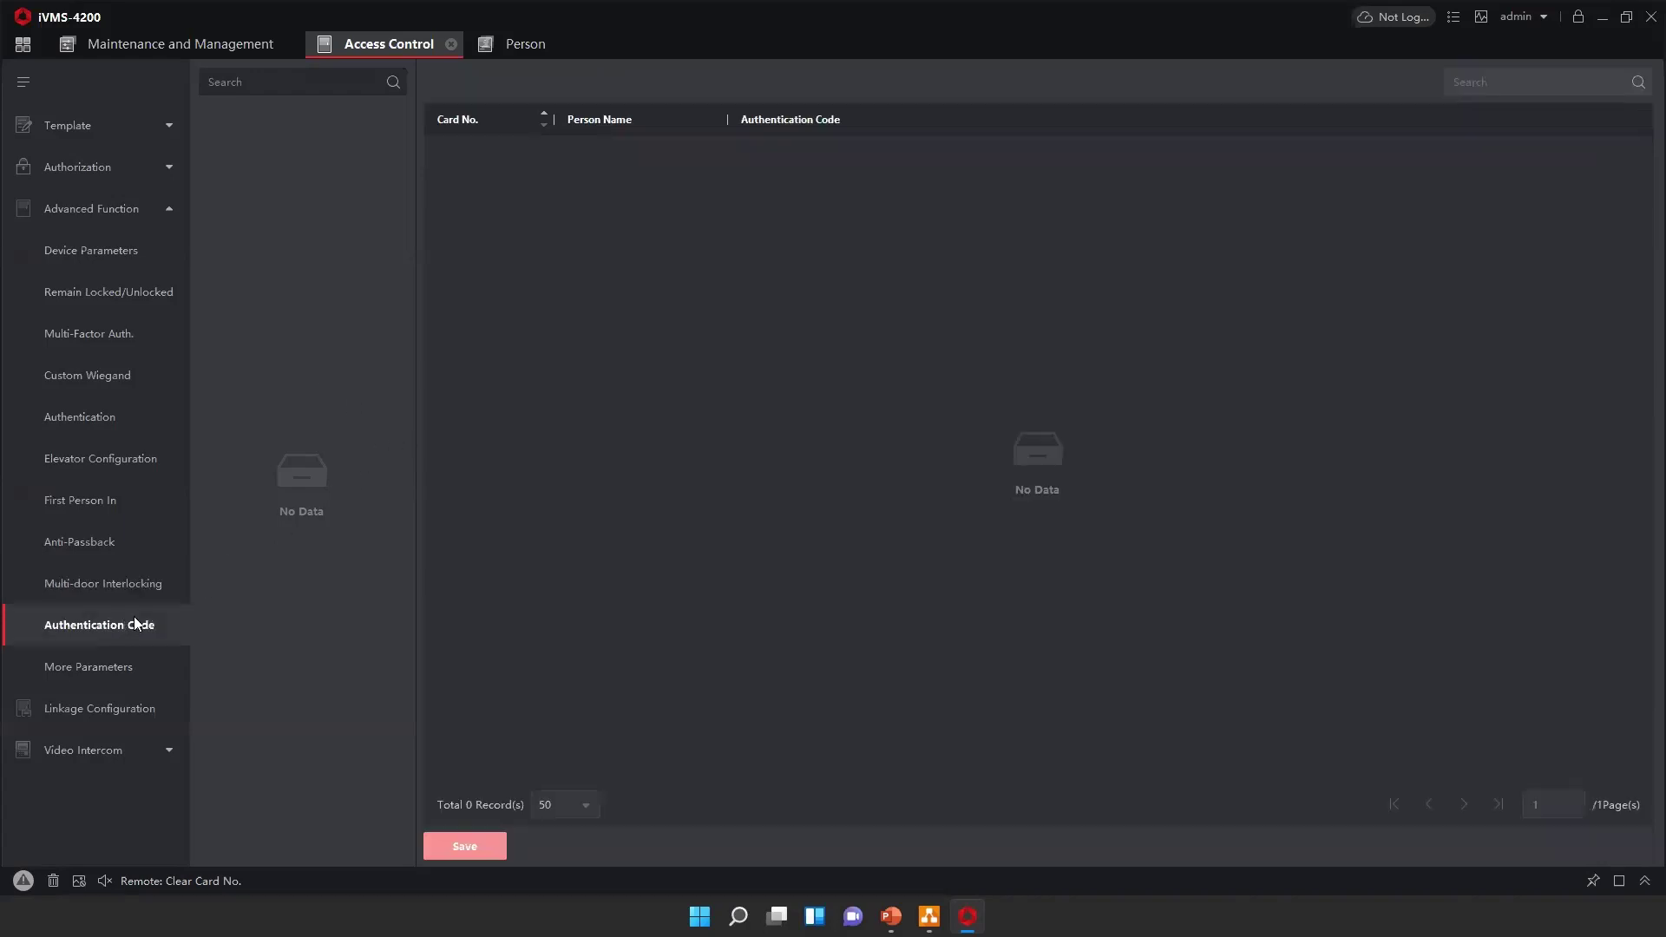
Step: Go through MinMoe's additional parameters for NIC, network, capture, face recognition terminal, M1 card encryption, RS-485 and Wiegand
left_click(115, 670)
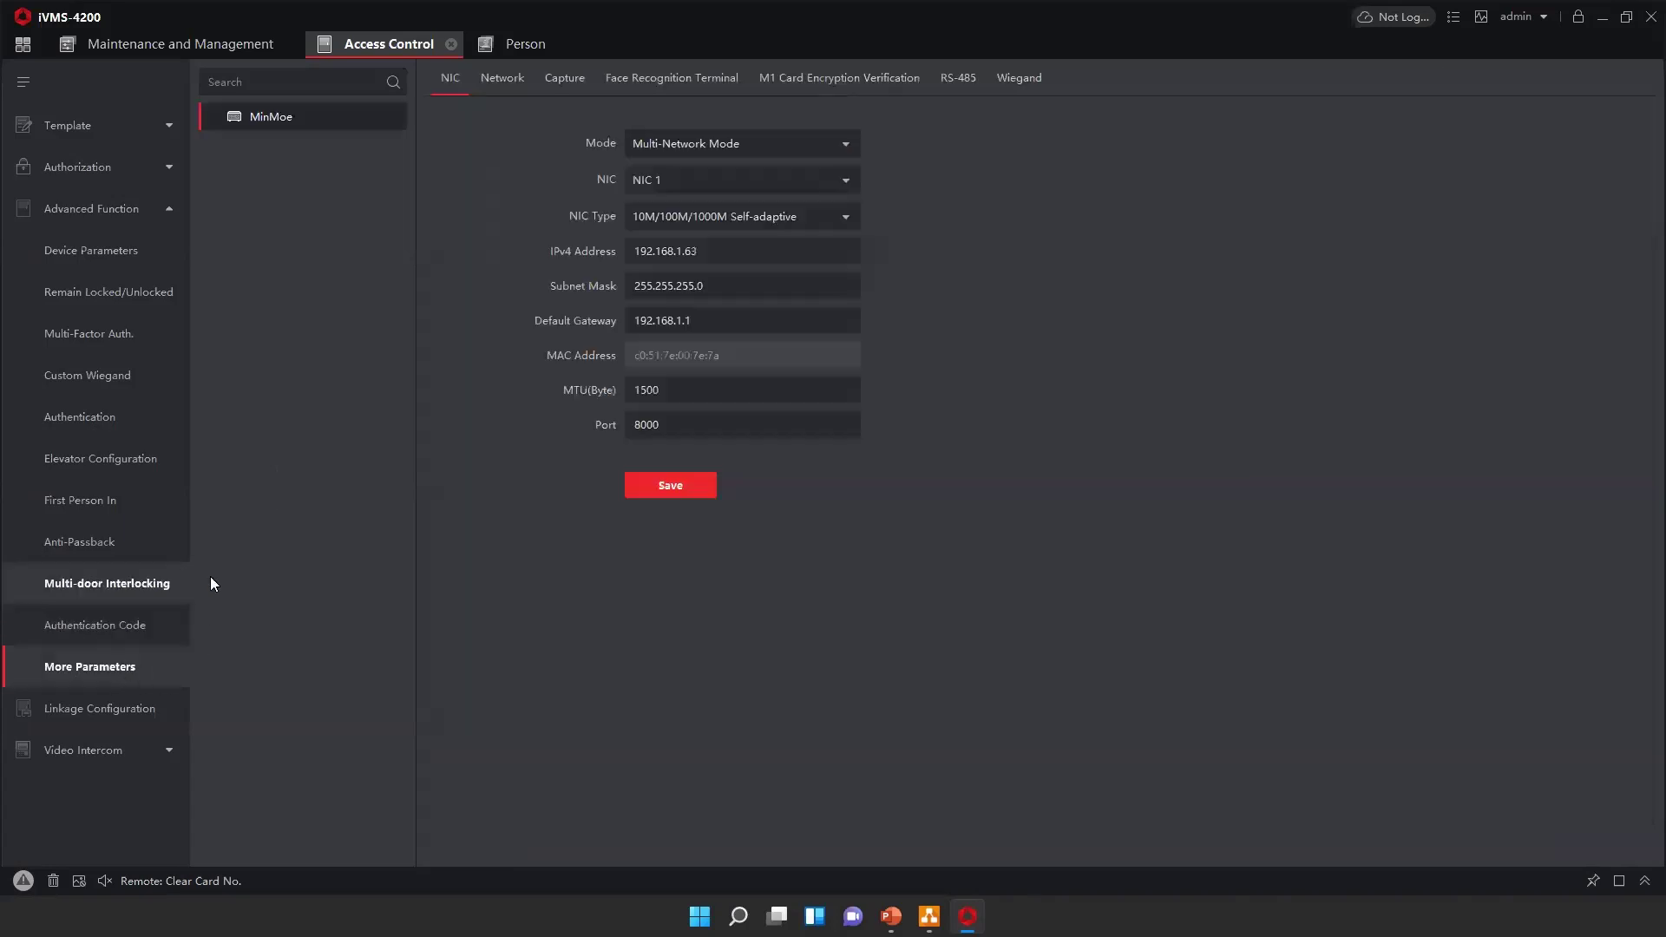
left_click(507, 80)
left_click(572, 85)
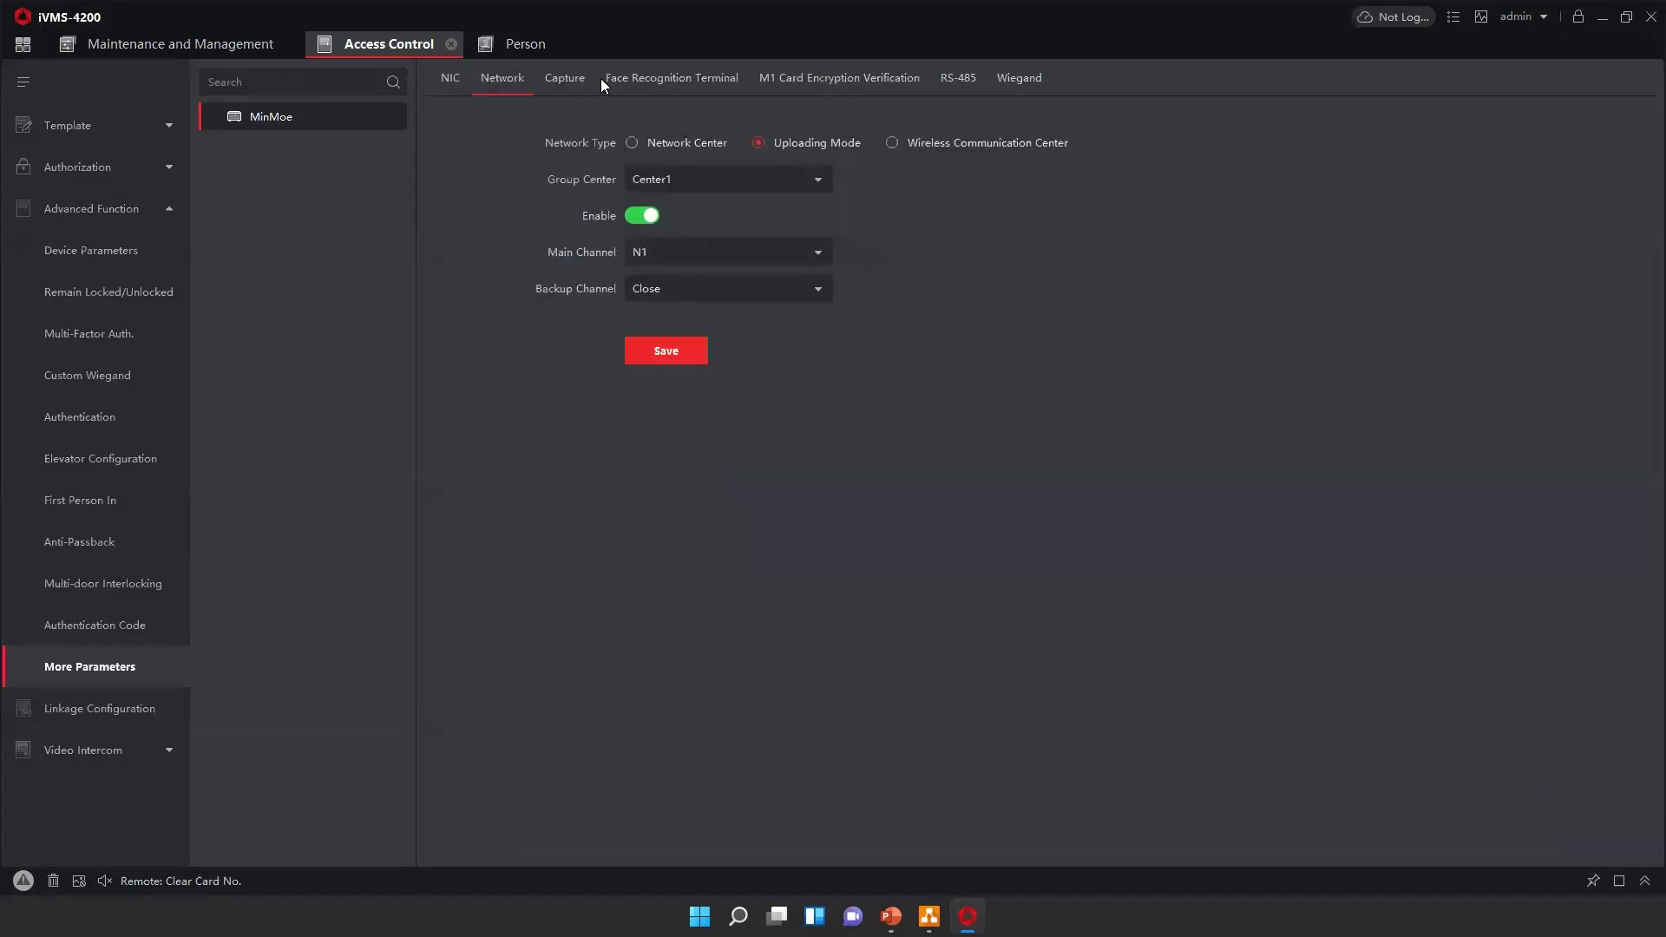
left_click(667, 79)
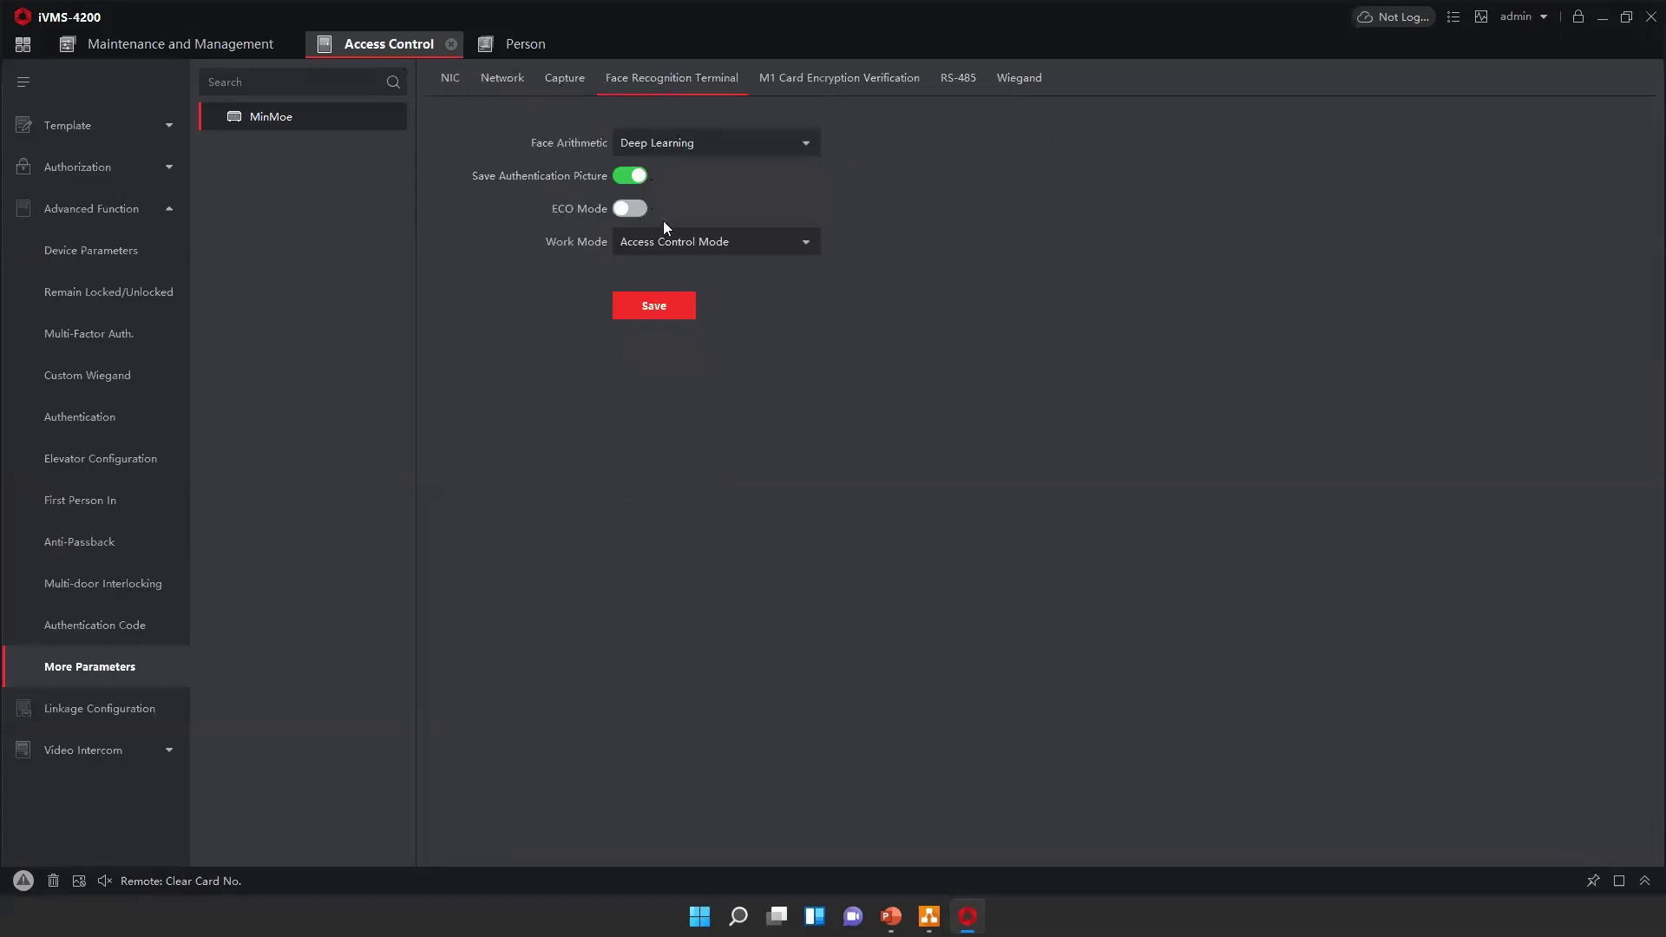
left_click(804, 81)
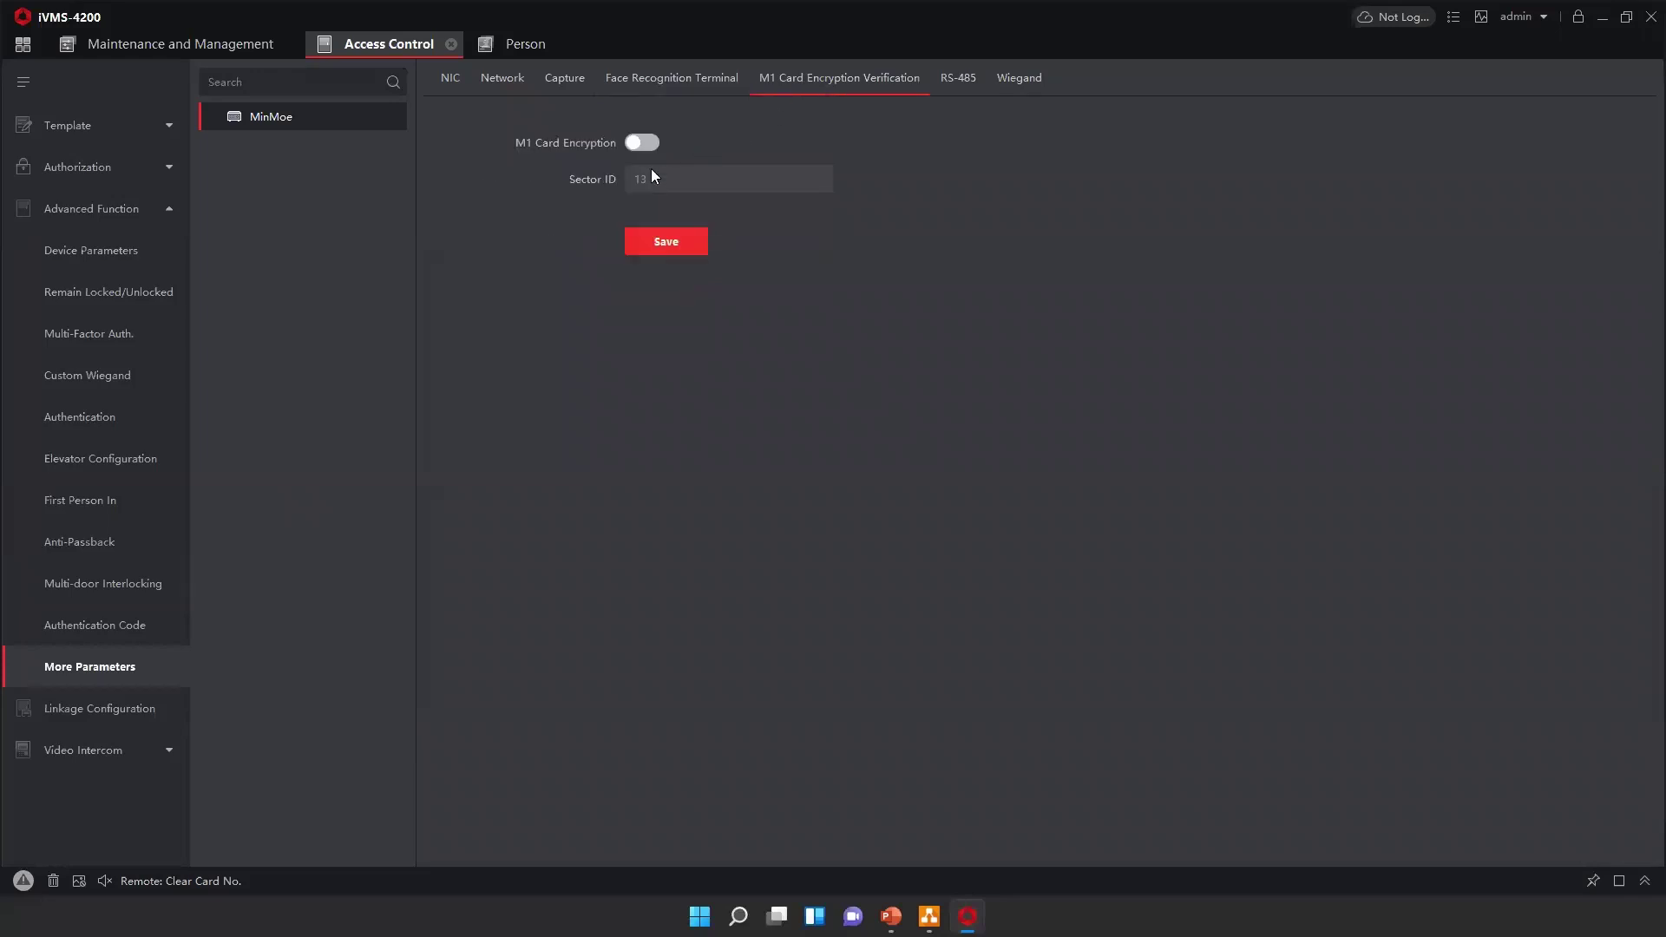
left_click(949, 82)
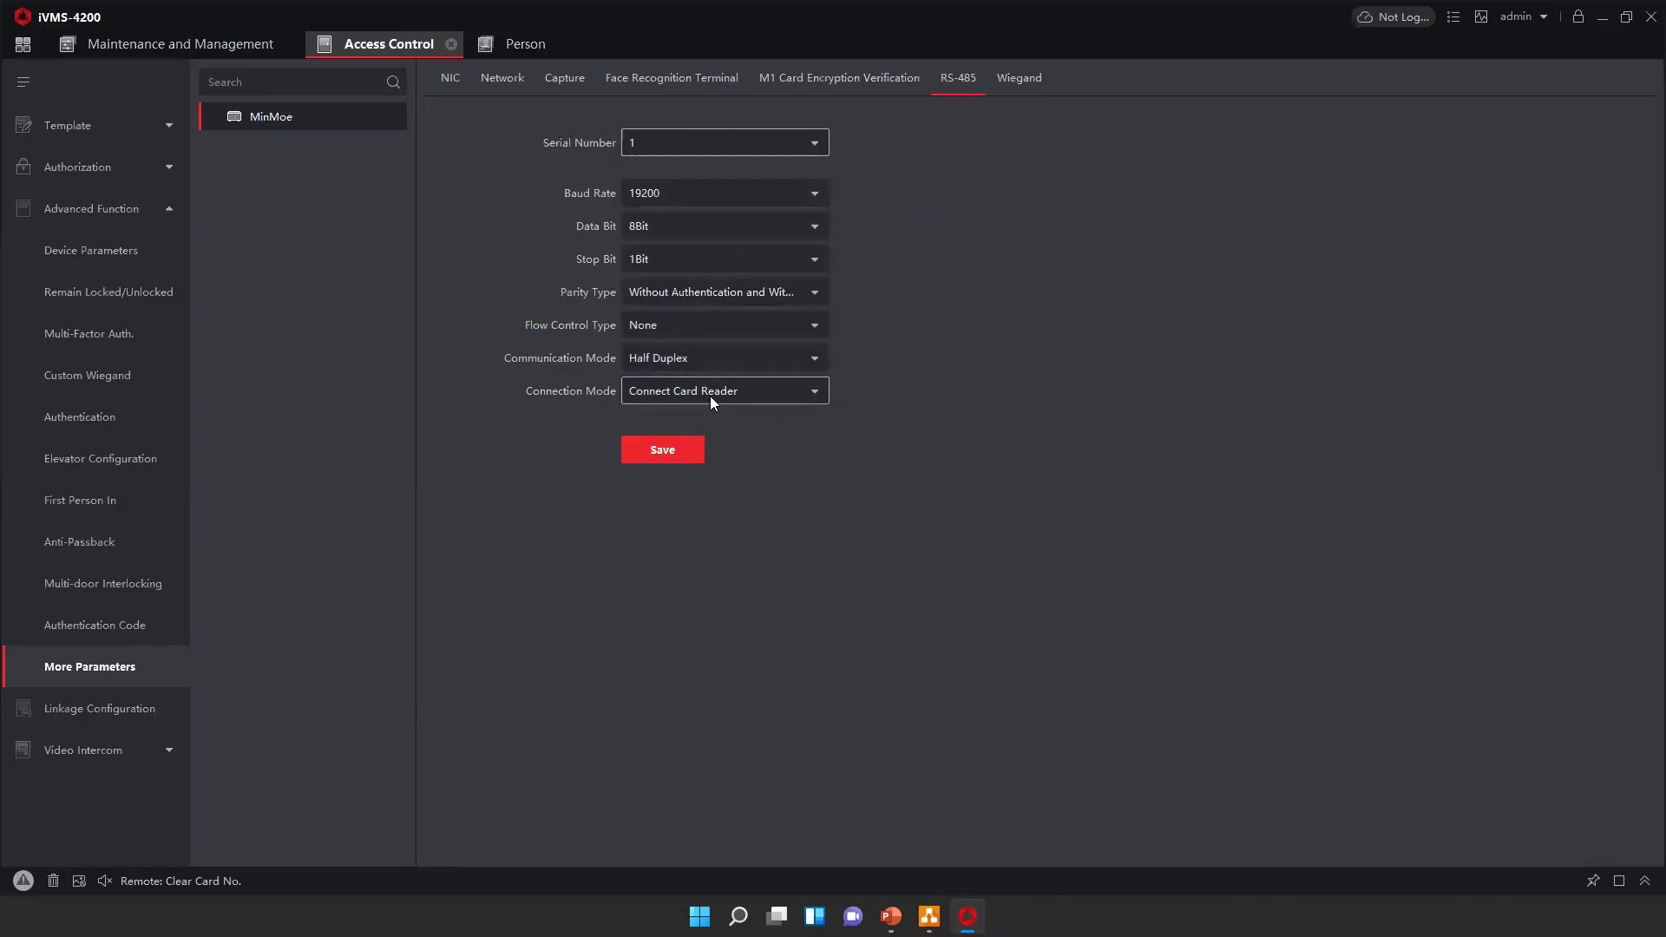
left_click(1026, 84)
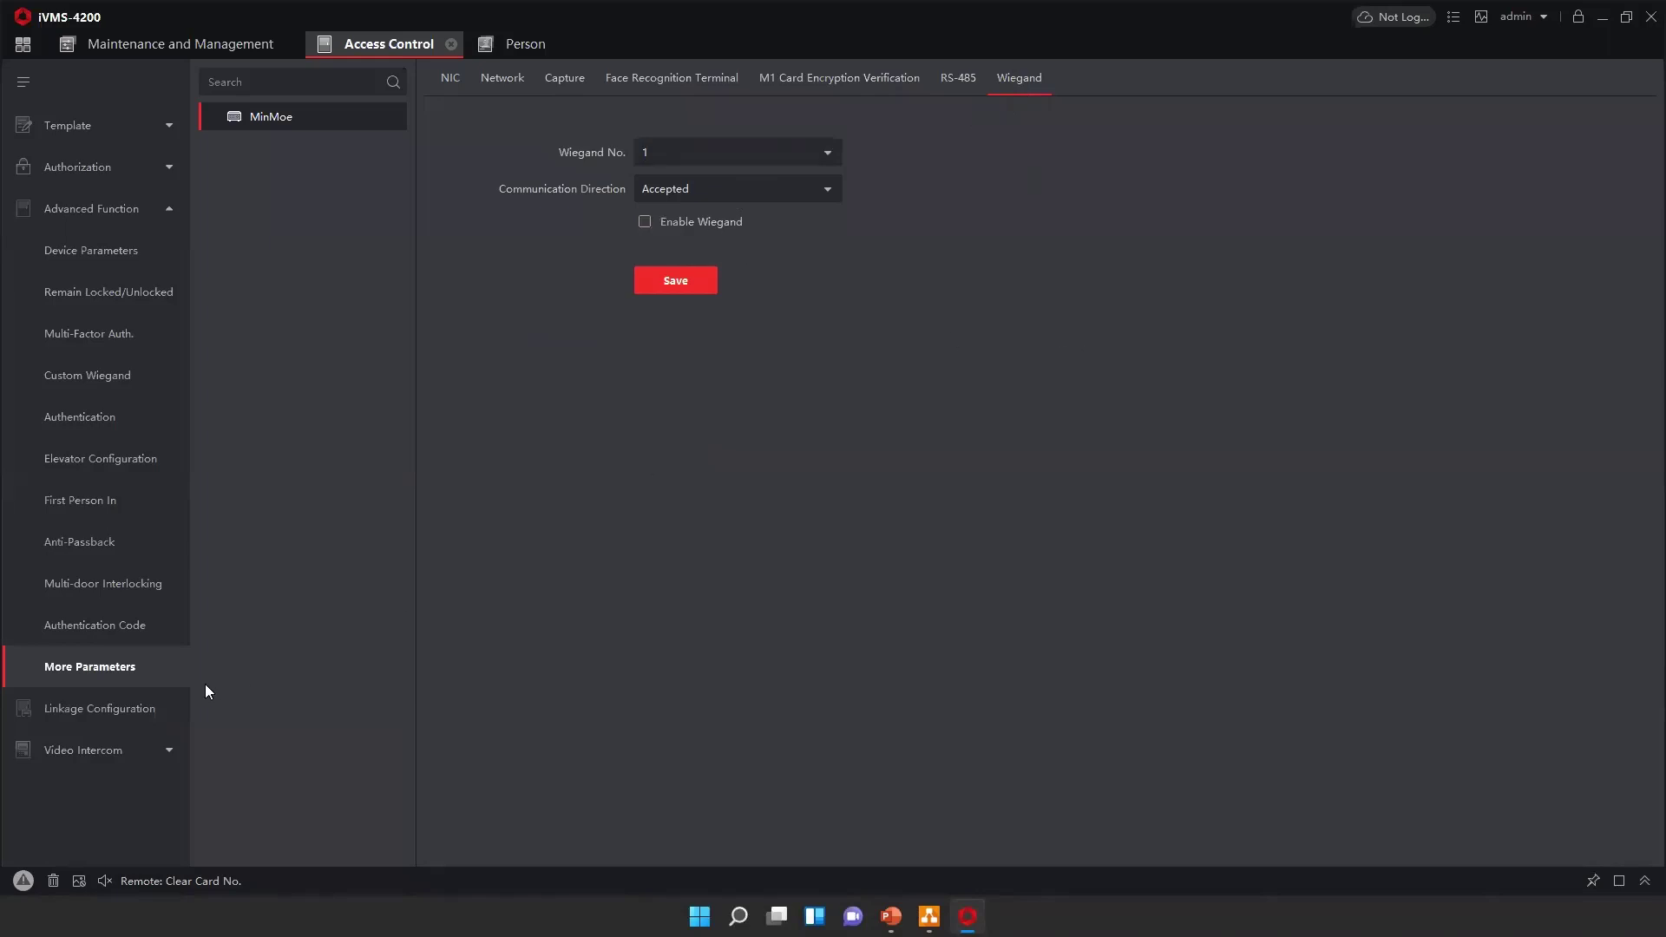
Step: Examine MinMoe's linkage configuration and open the real-time events in the Event Center
left_click(132, 709)
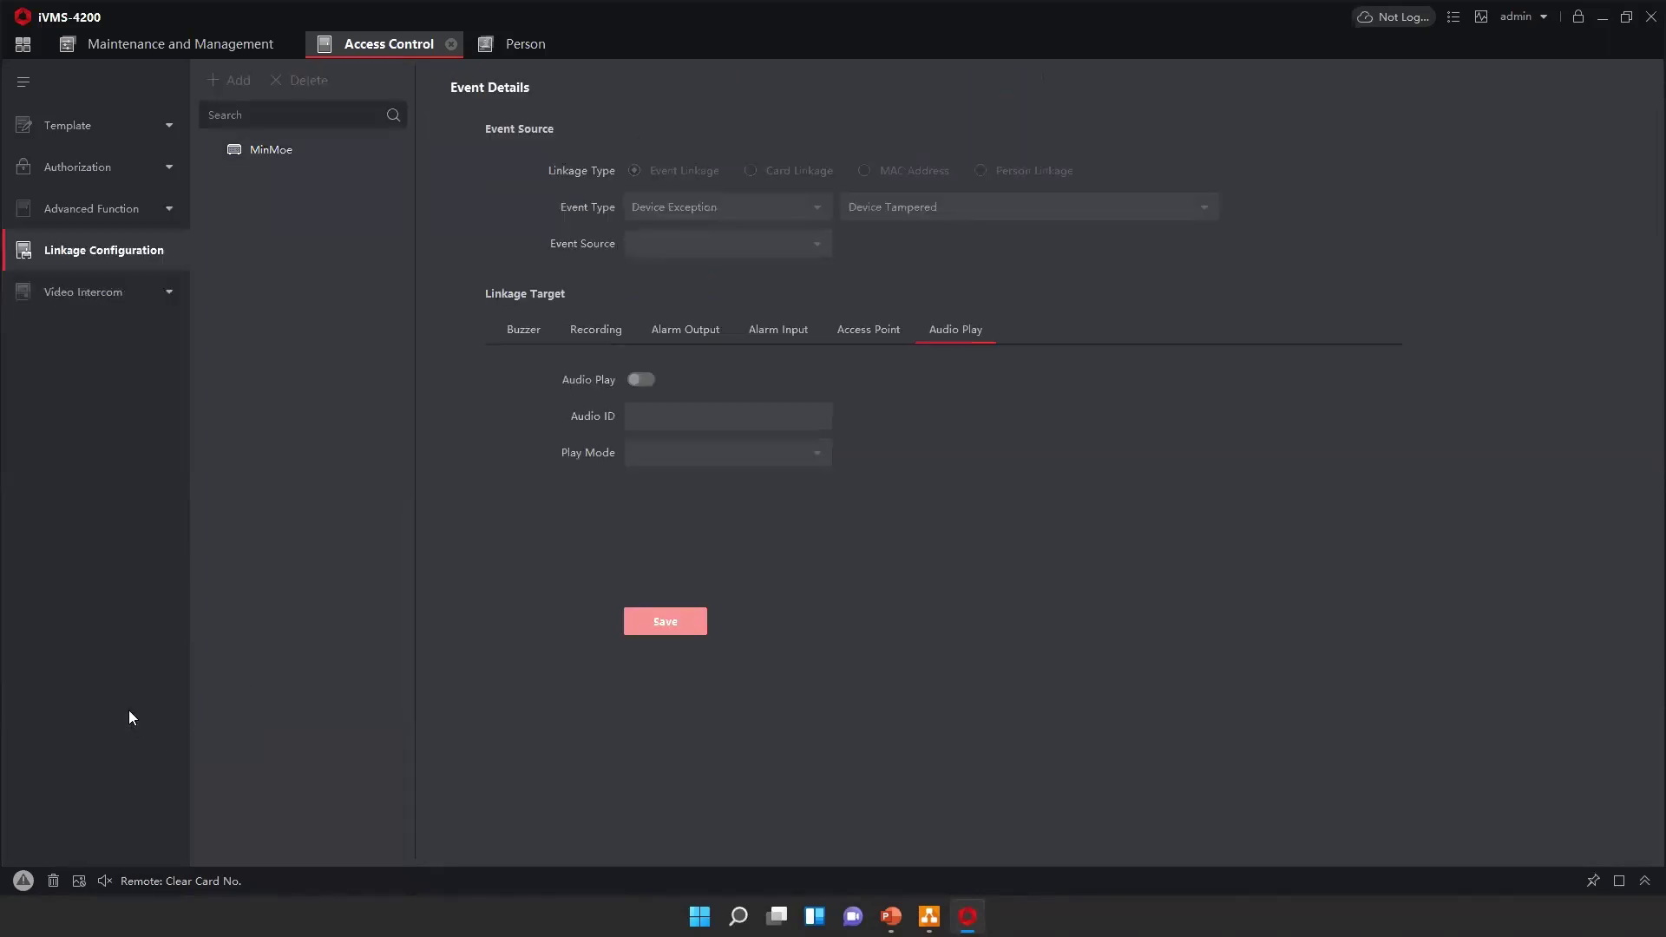
left_click(273, 158)
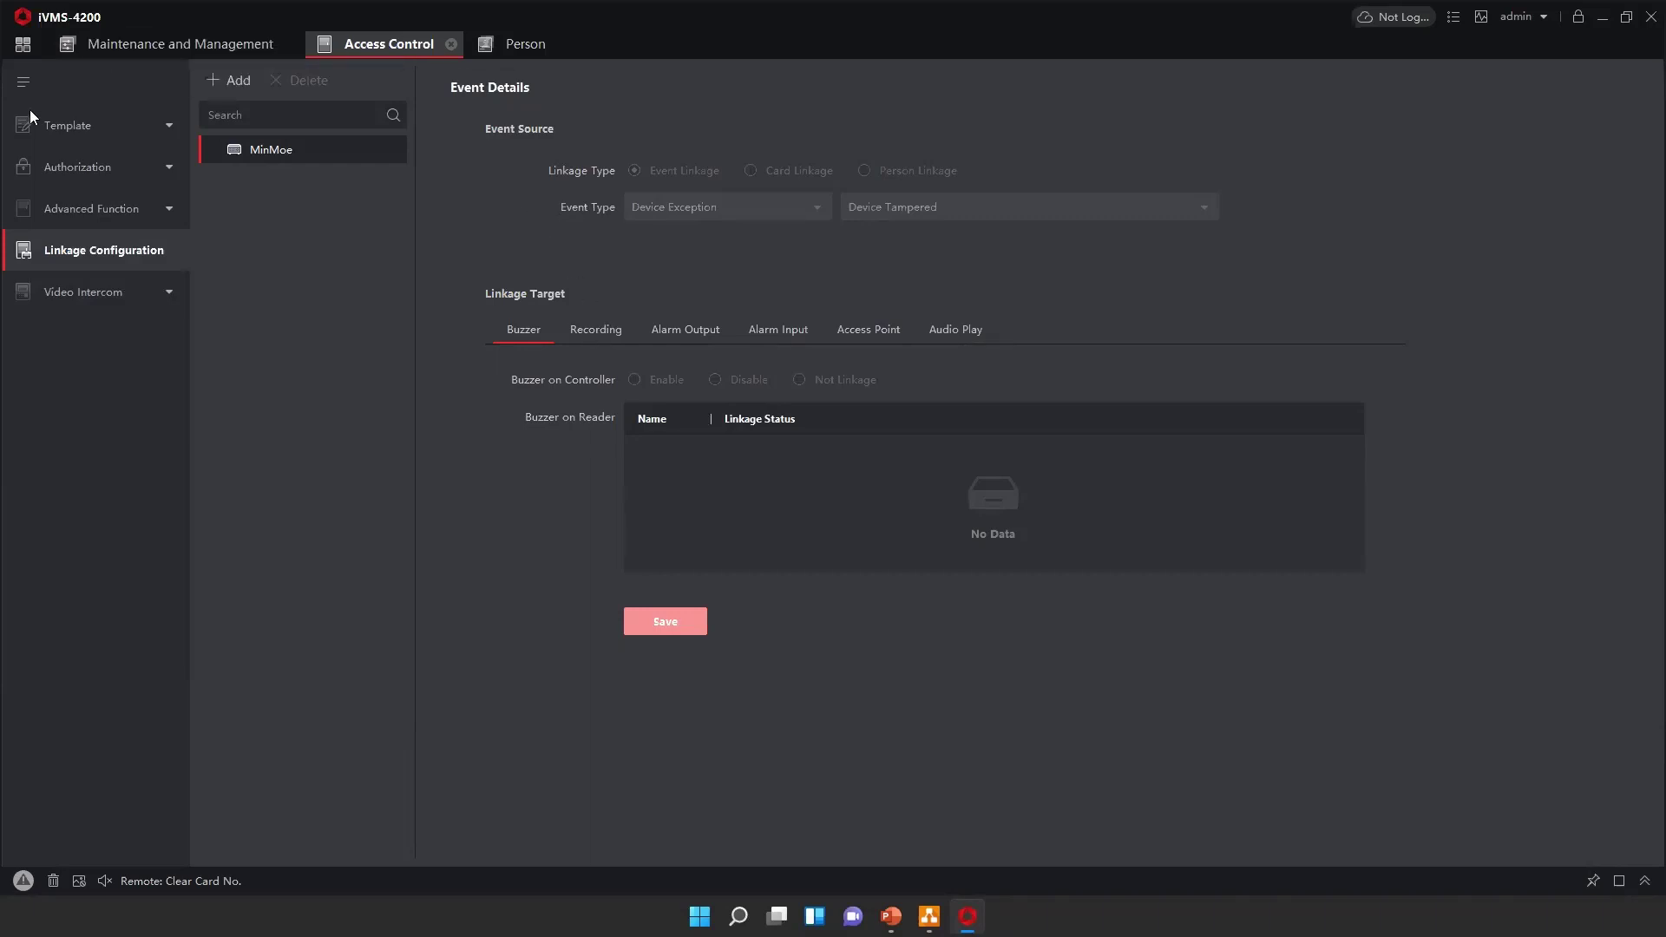
left_click(23, 48)
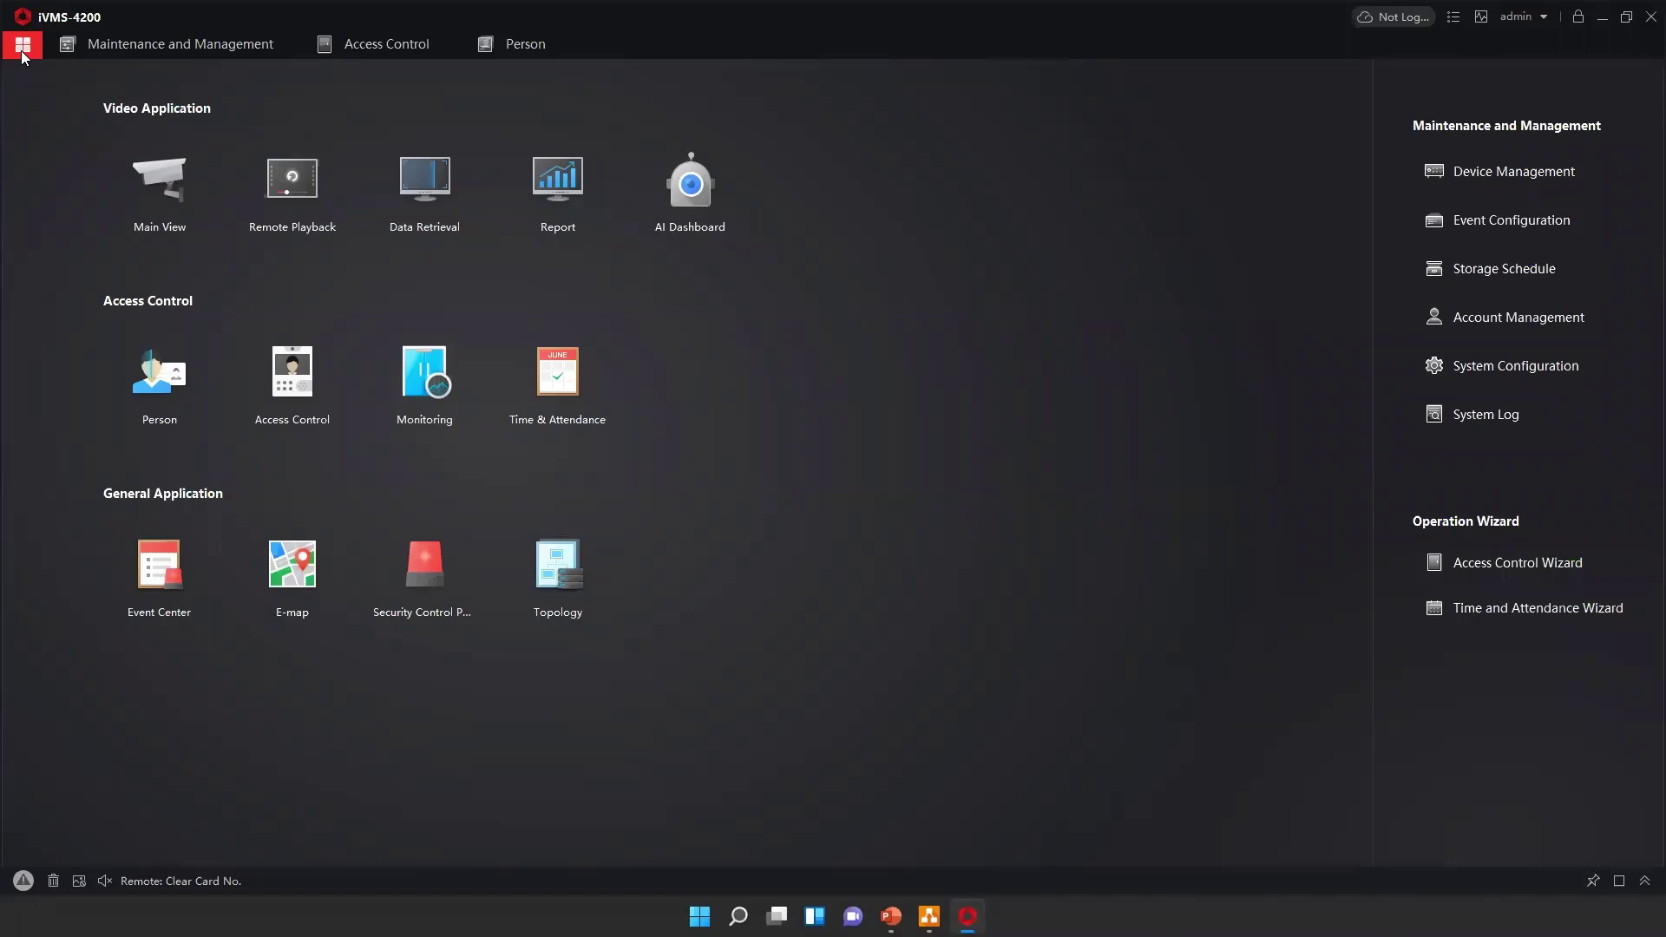
left_click(140, 569)
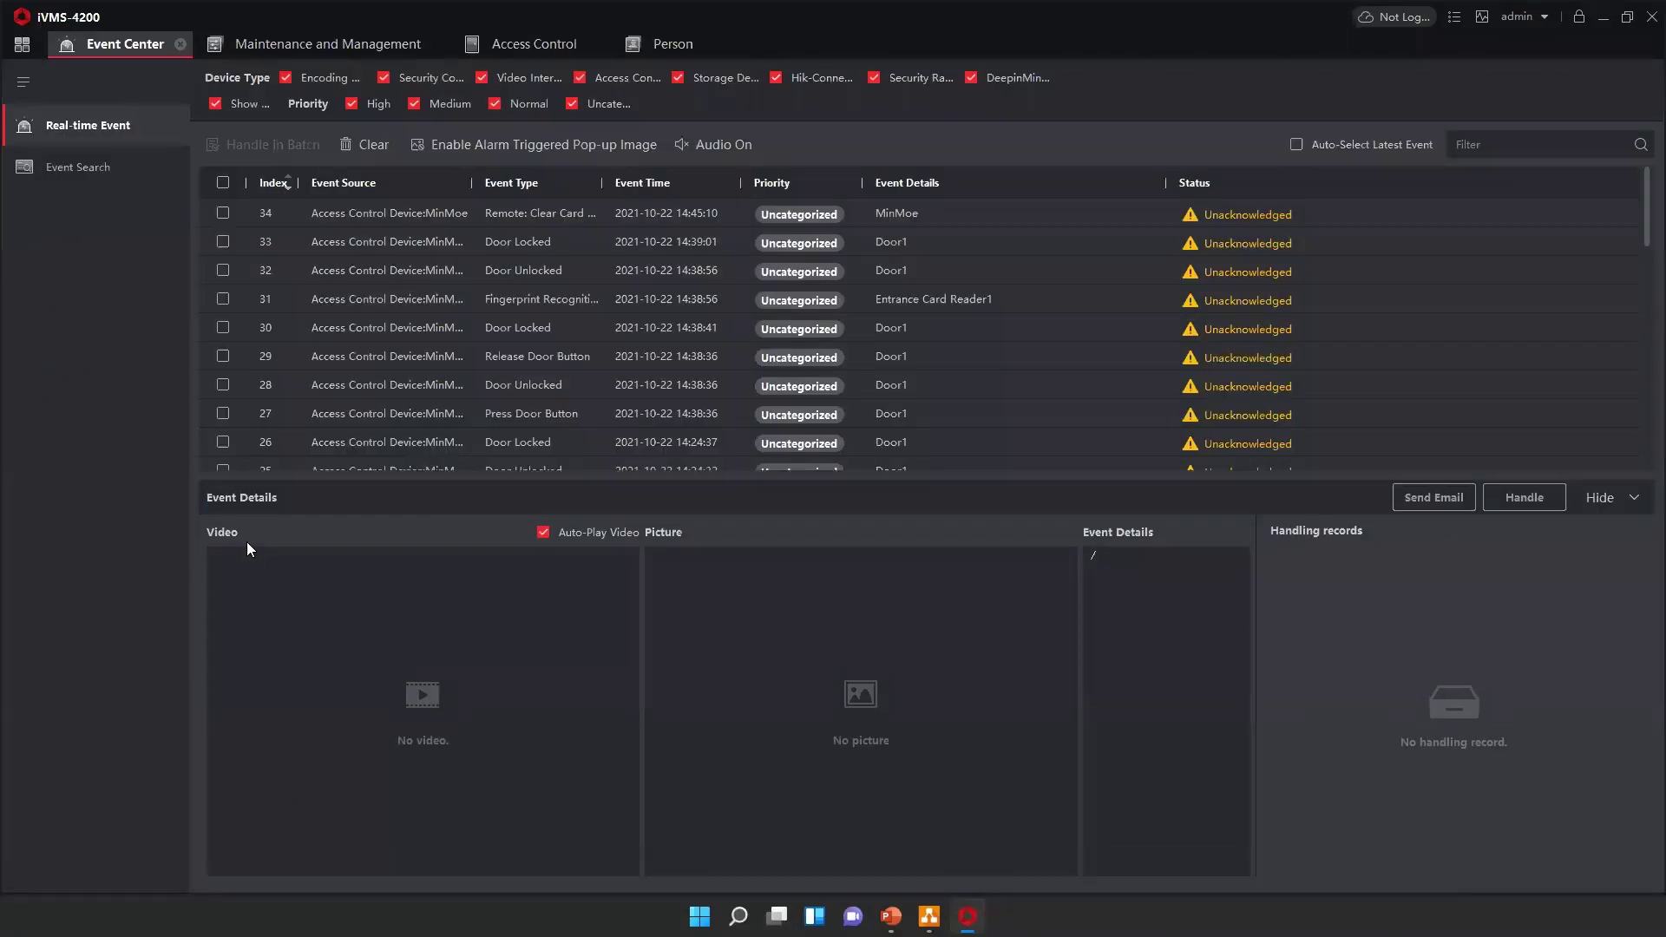
Step: Set up an event search for 2021-10-22 with the Access Control device type and the MinMoe device
left_click(65, 179)
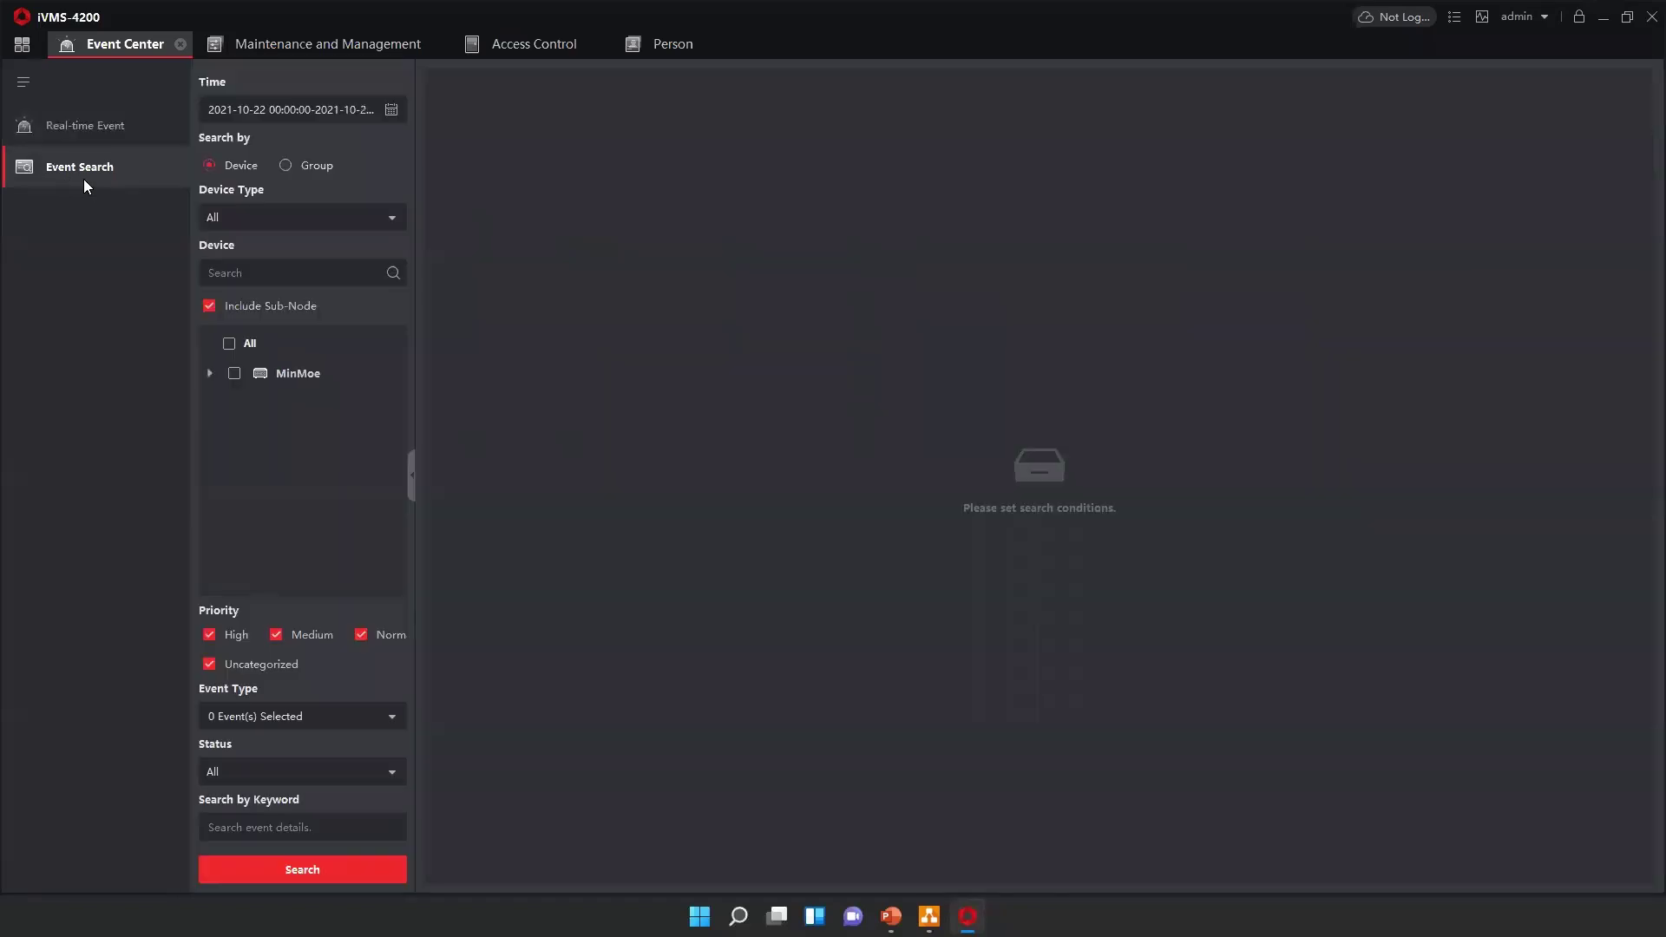
left_click(393, 110)
left_click(353, 271)
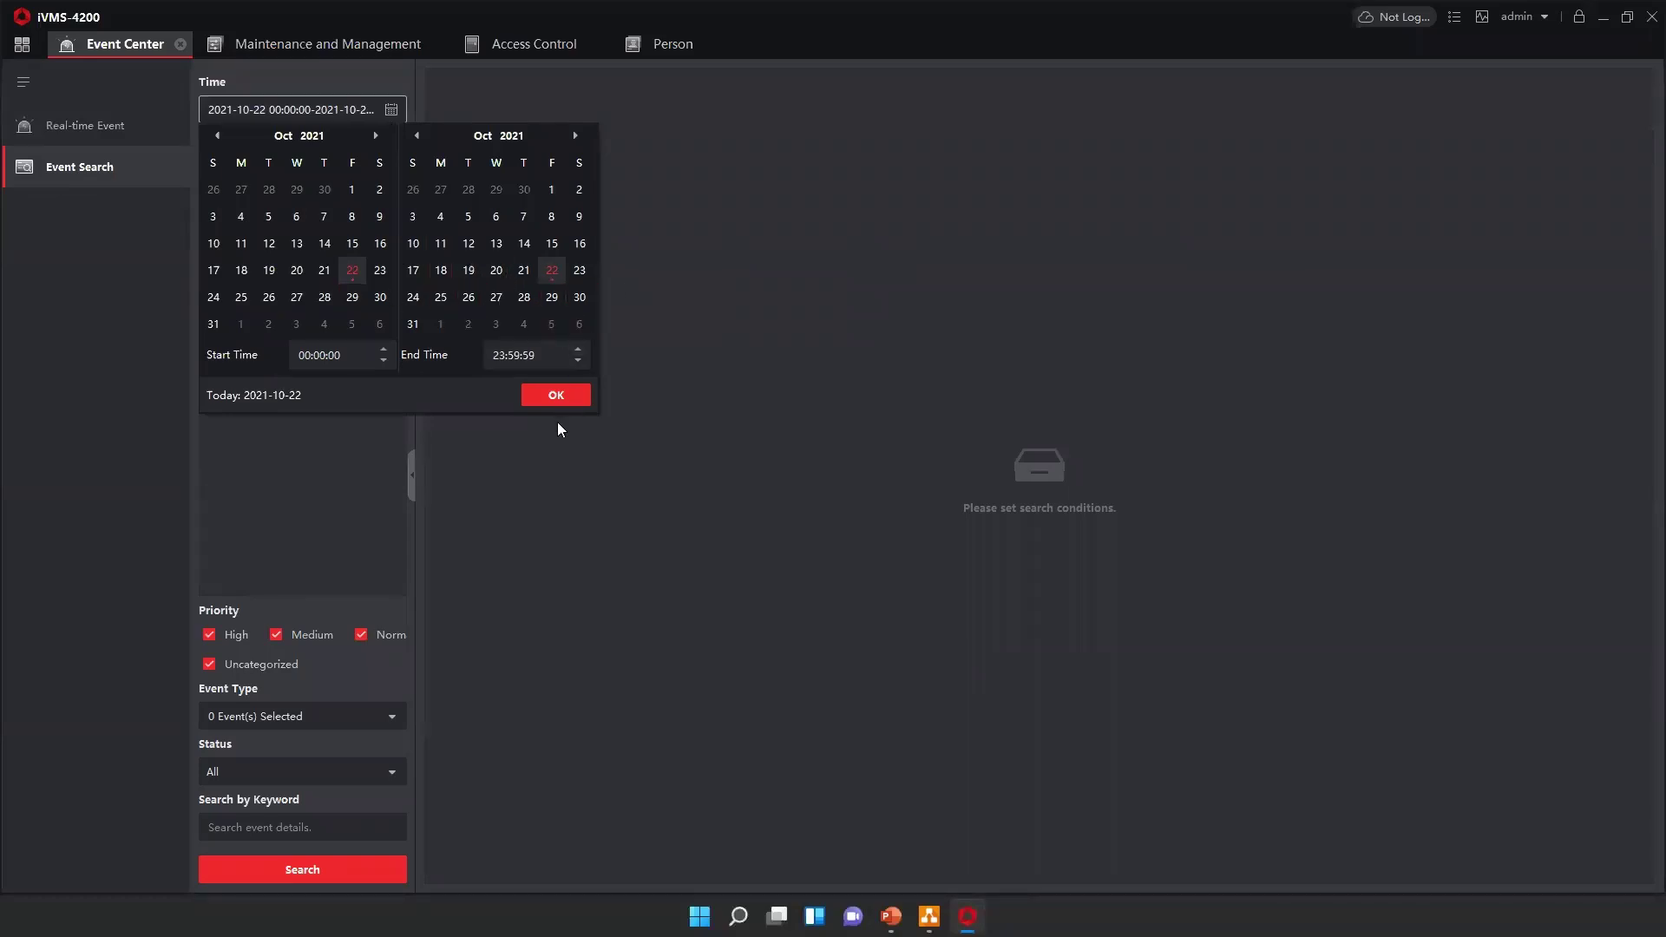
left_click(549, 399)
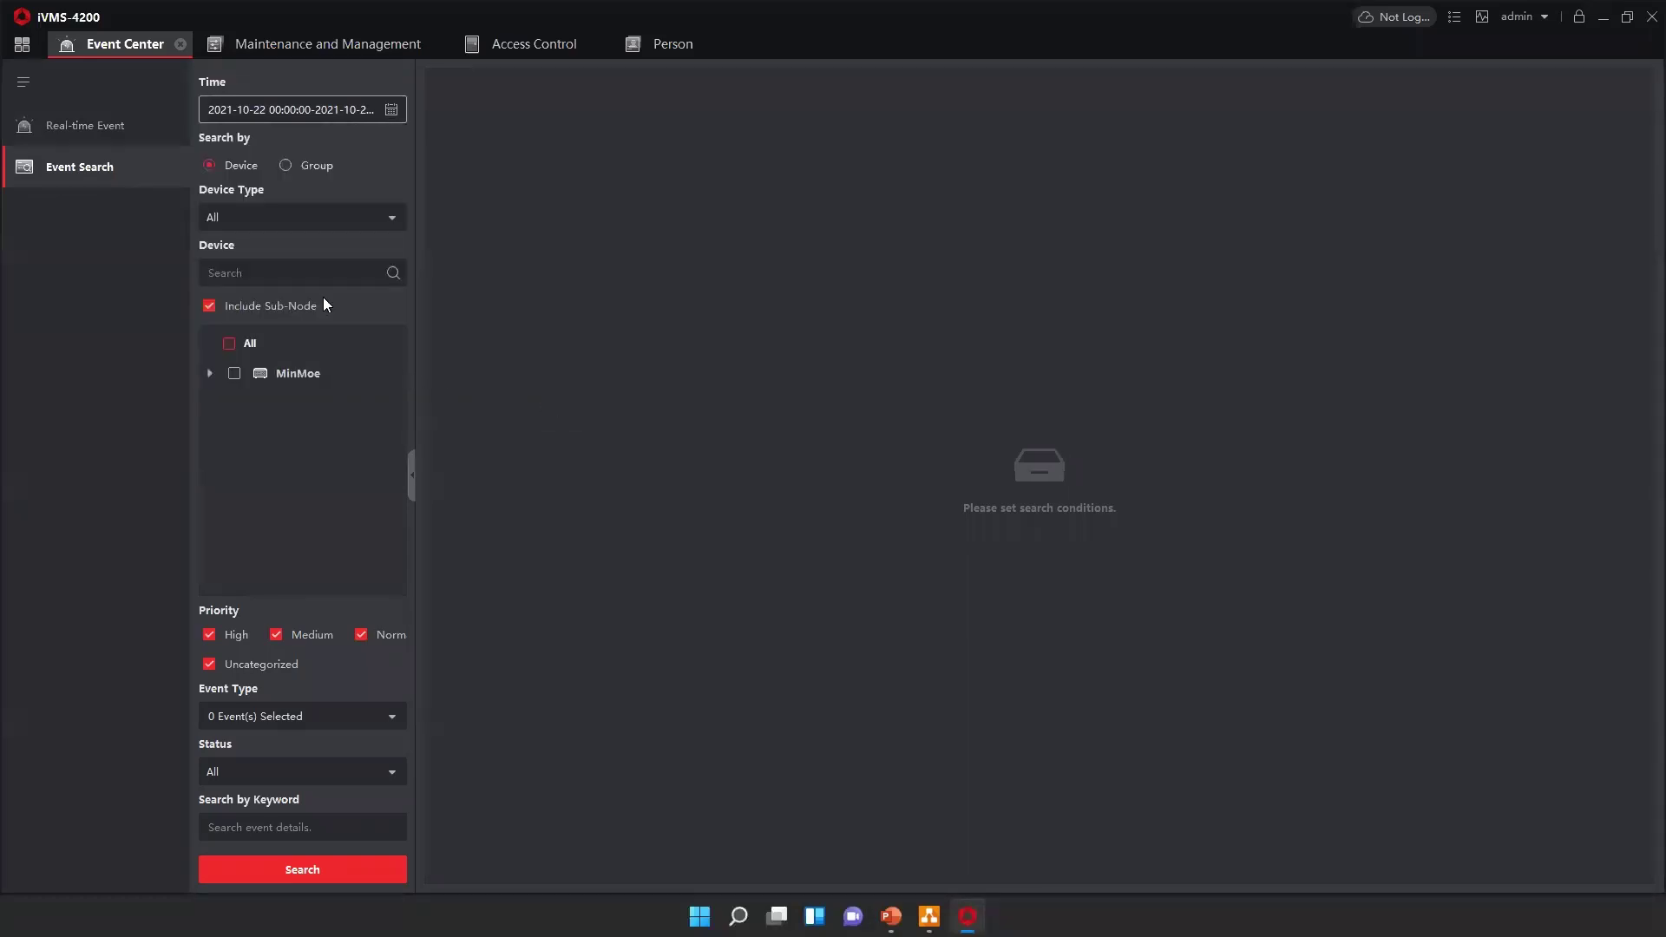
left_click(224, 217)
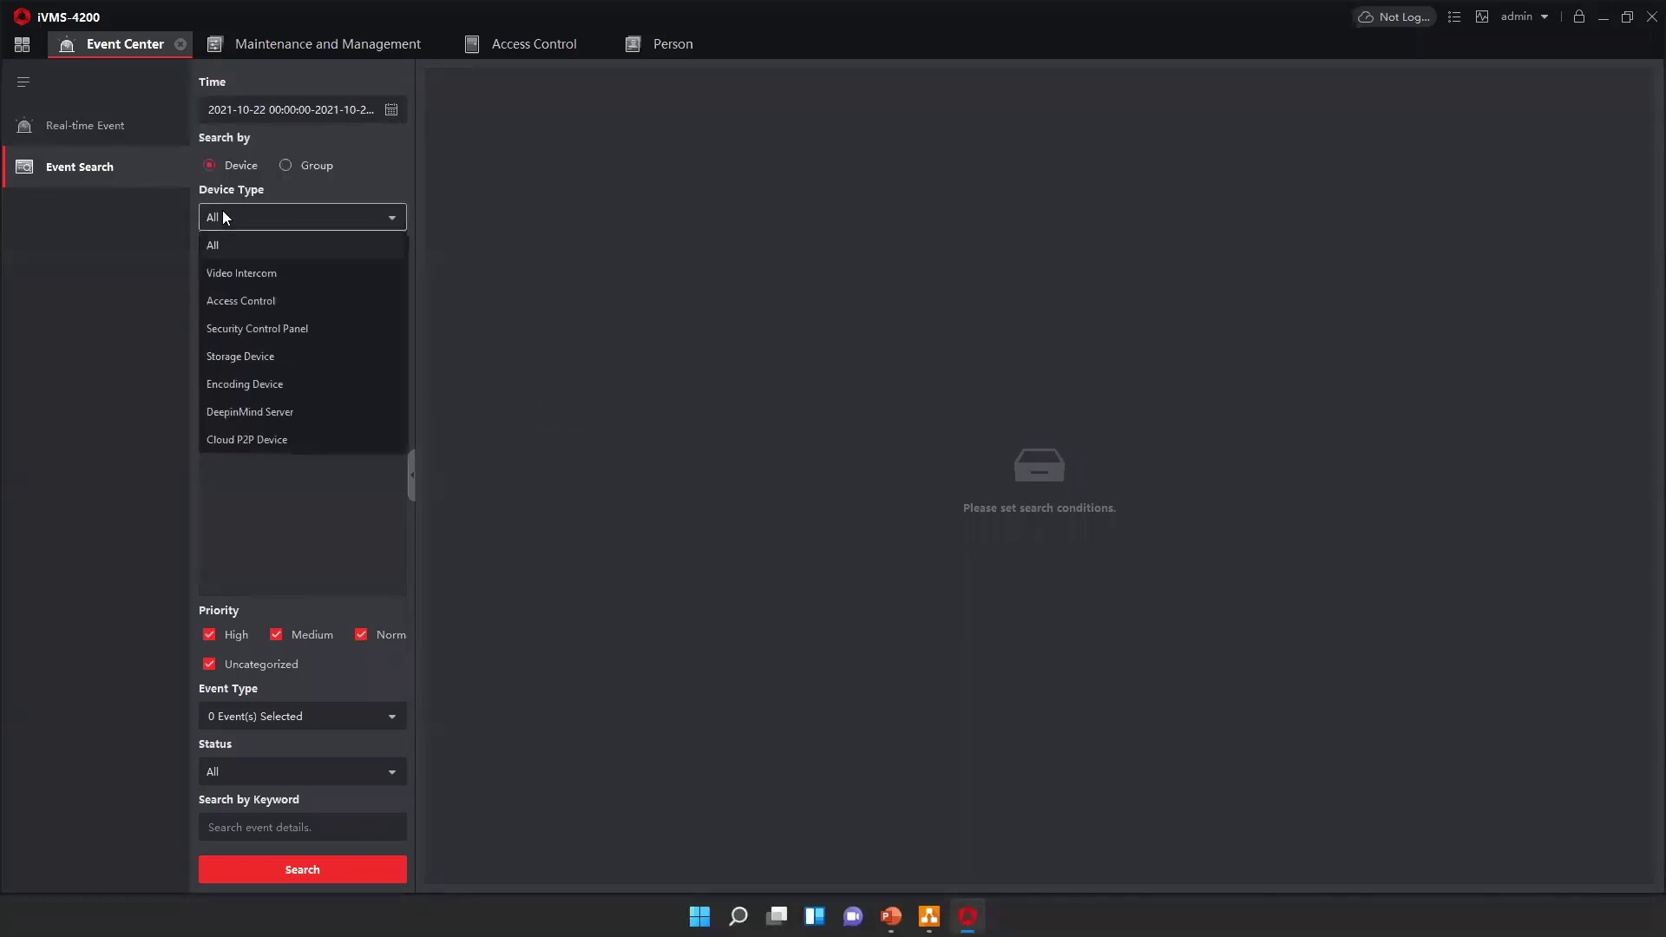
left_click(241, 304)
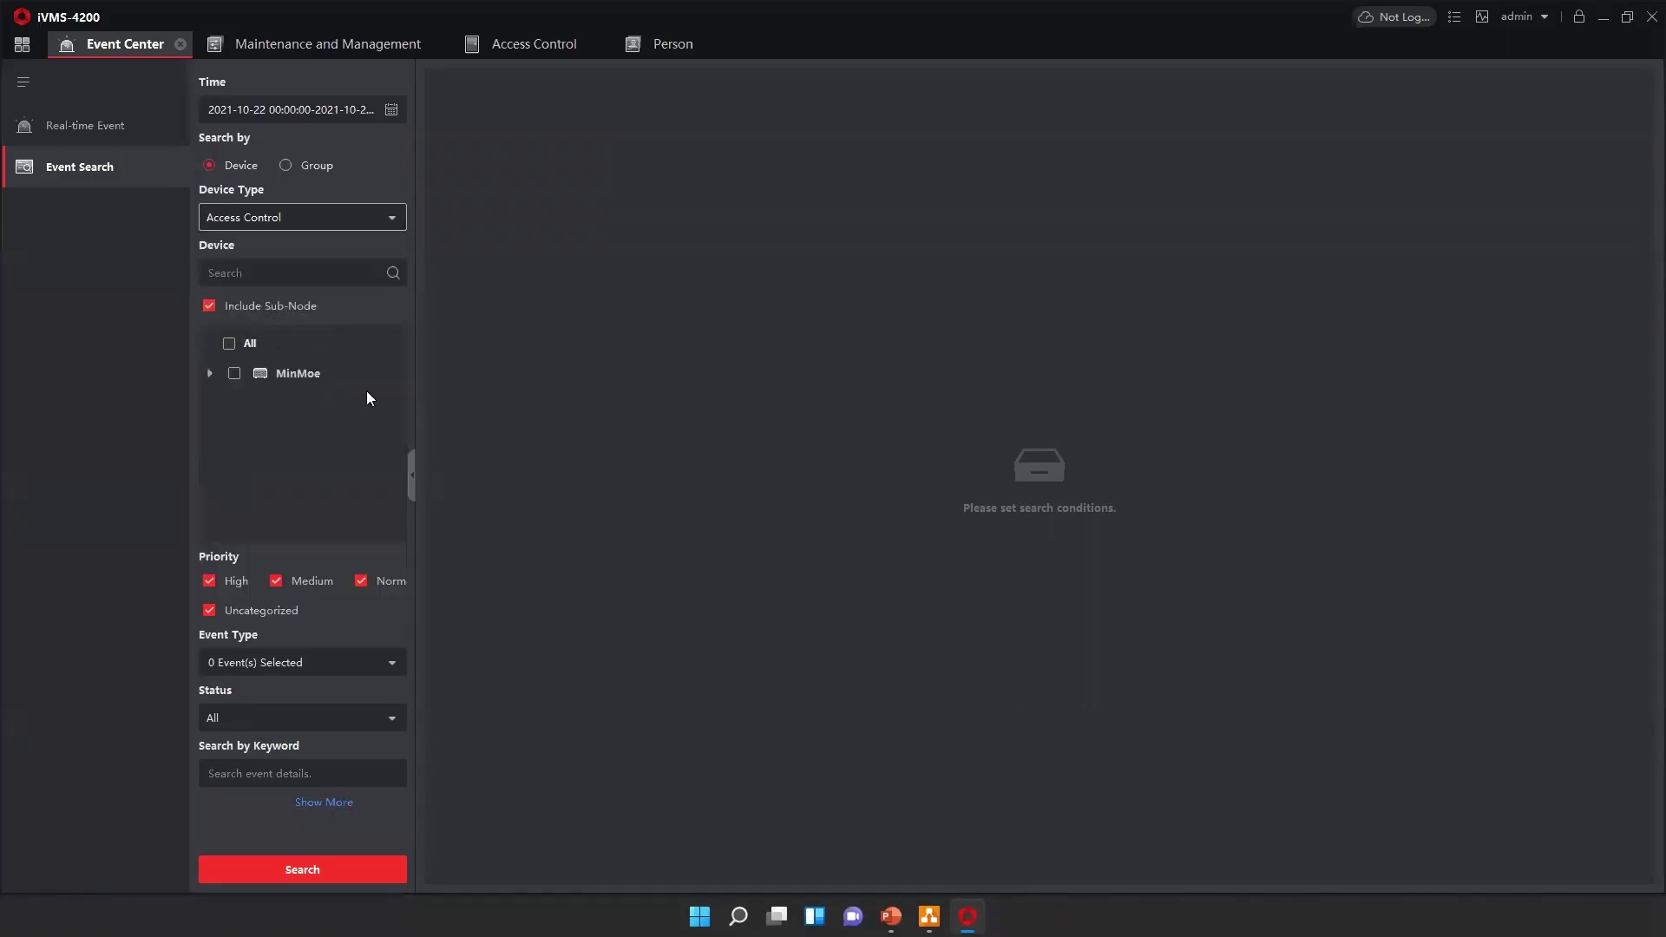
left_click(230, 373)
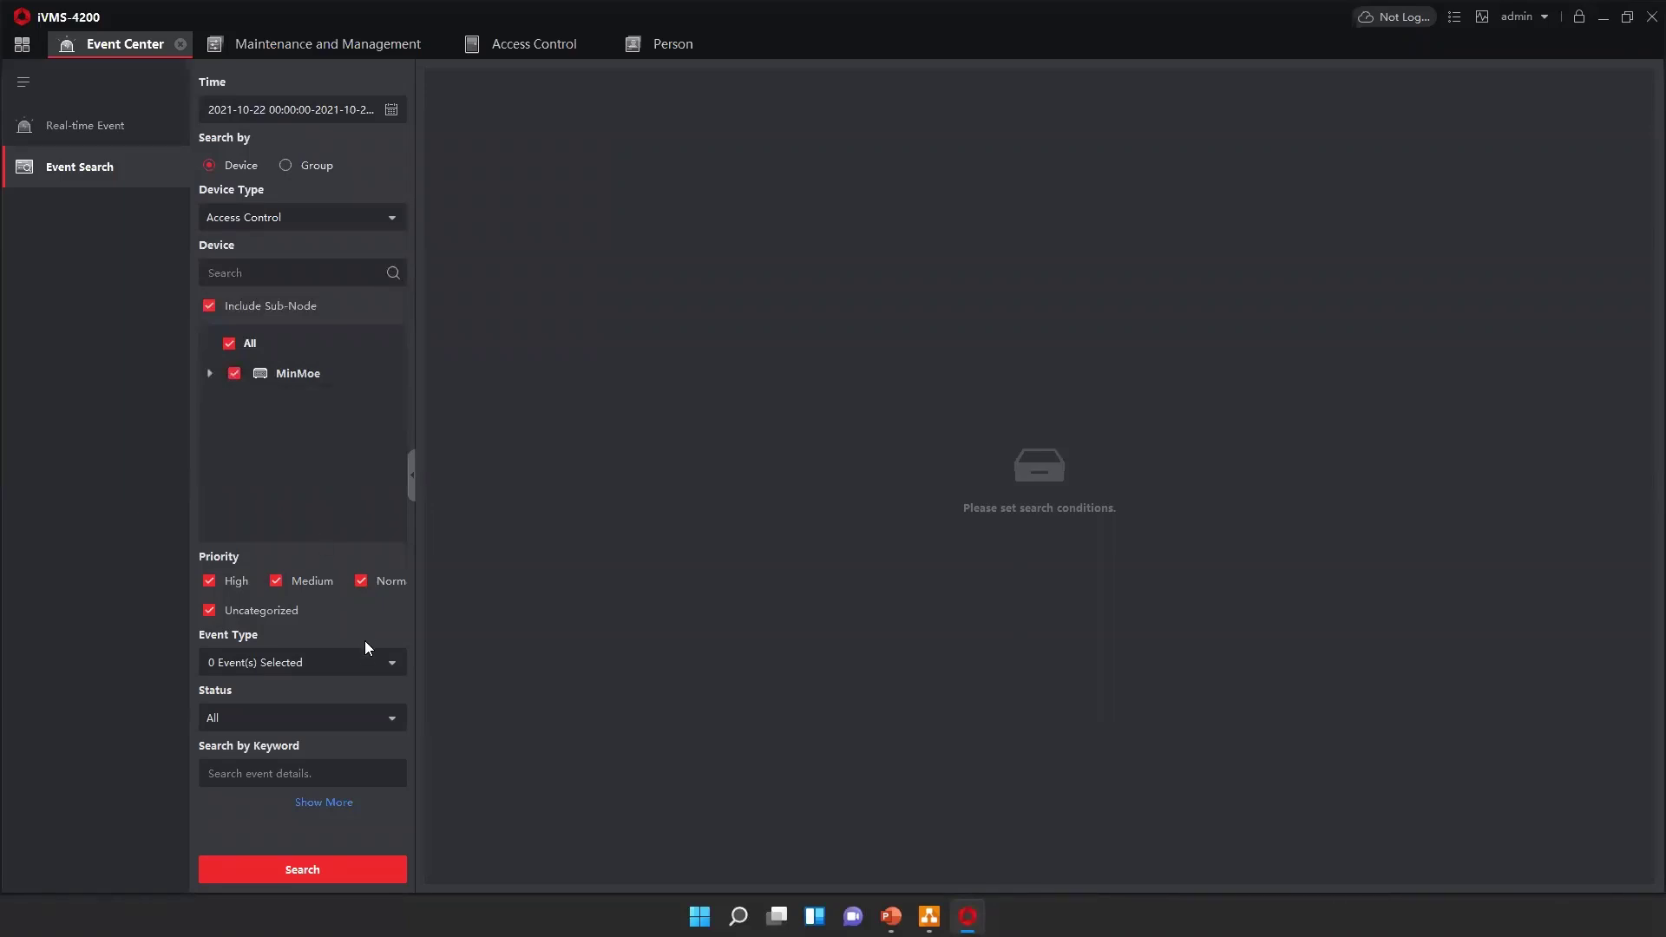
Step: Look through the available event types, and search MinMoe's events without selecting any event type
left_click(391, 661)
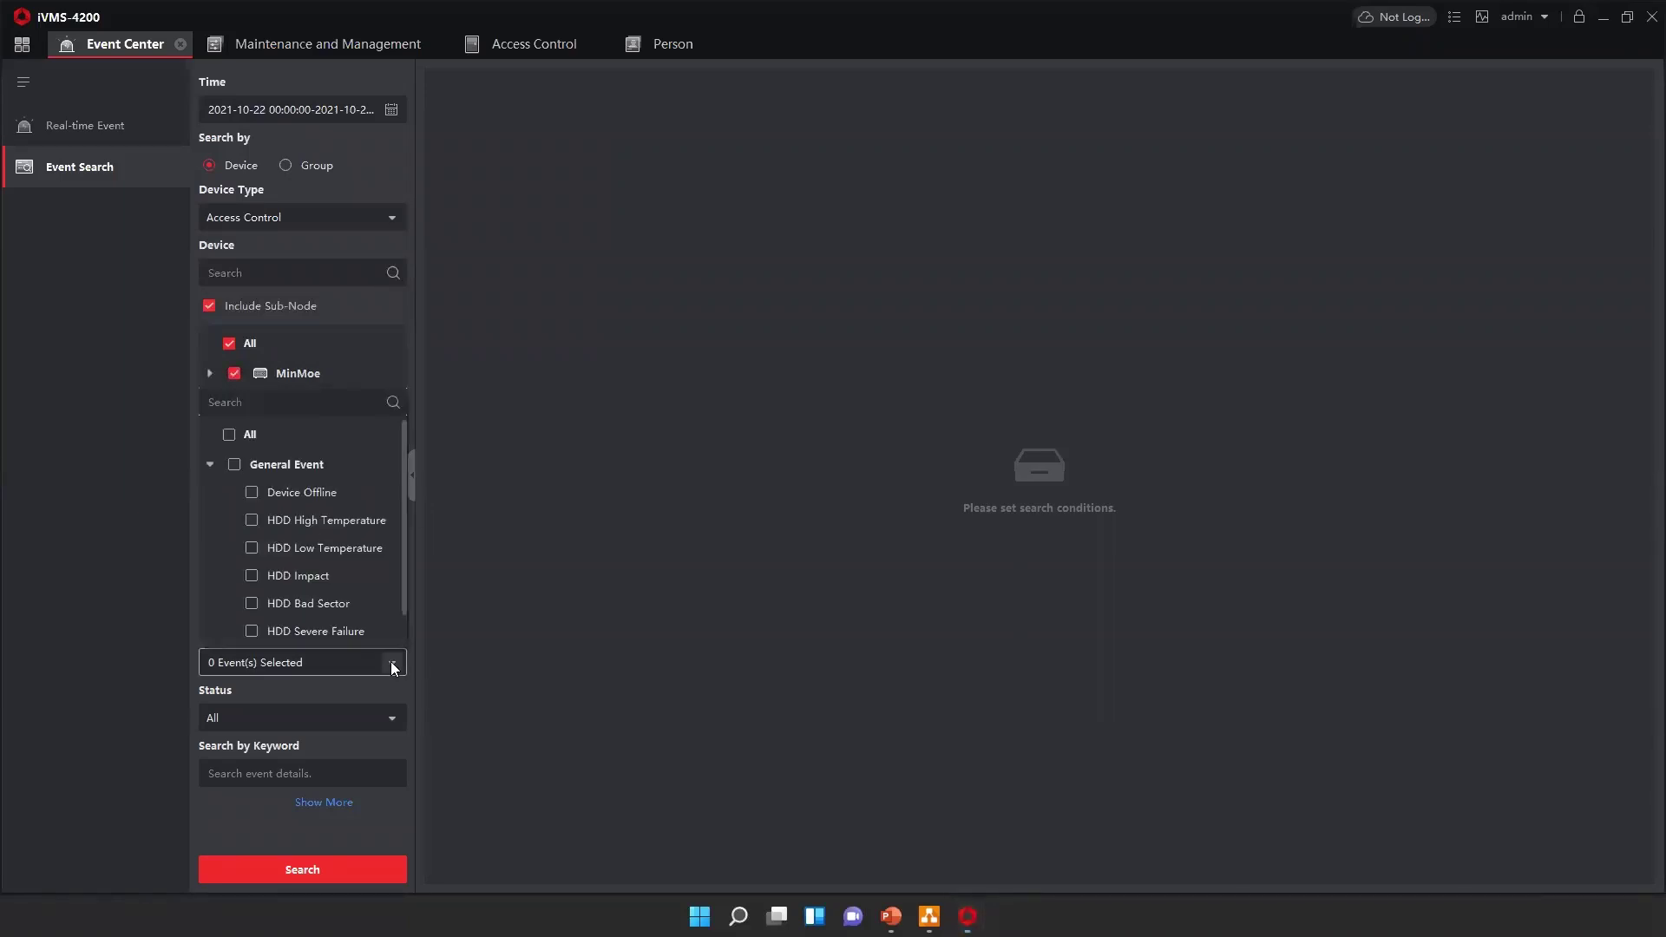
left_click(209, 464)
left_click(210, 492)
scroll(293, 538, "down", 5)
scroll(301, 540, "up", 6)
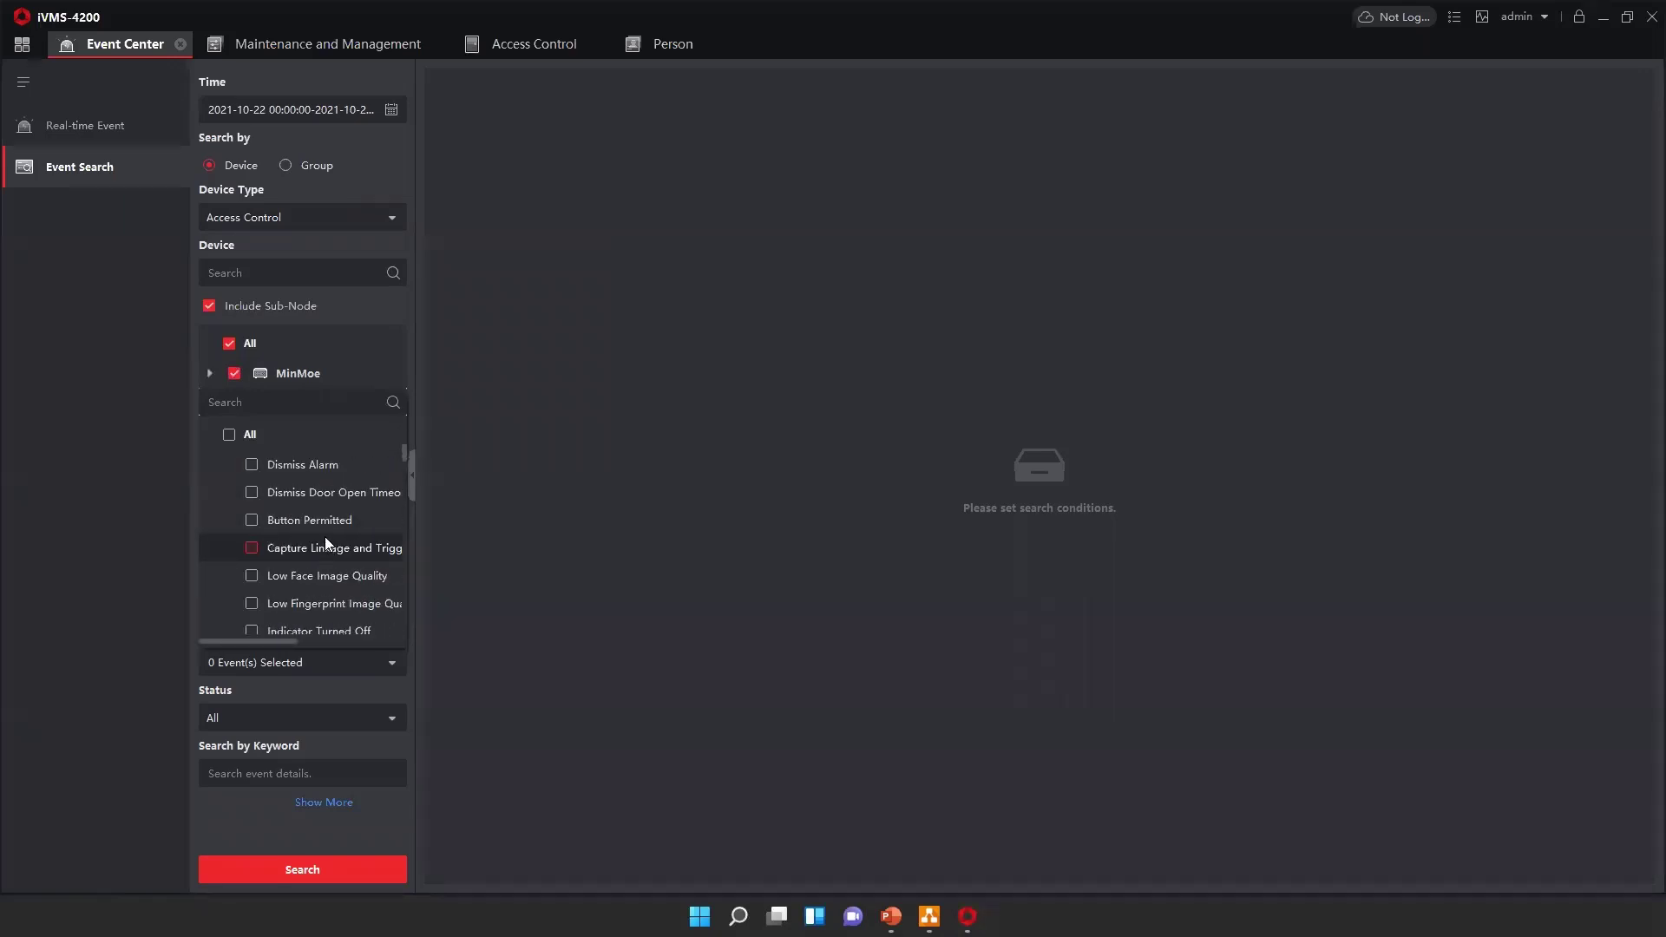
left_click(233, 492)
left_click(312, 492)
left_click(366, 713)
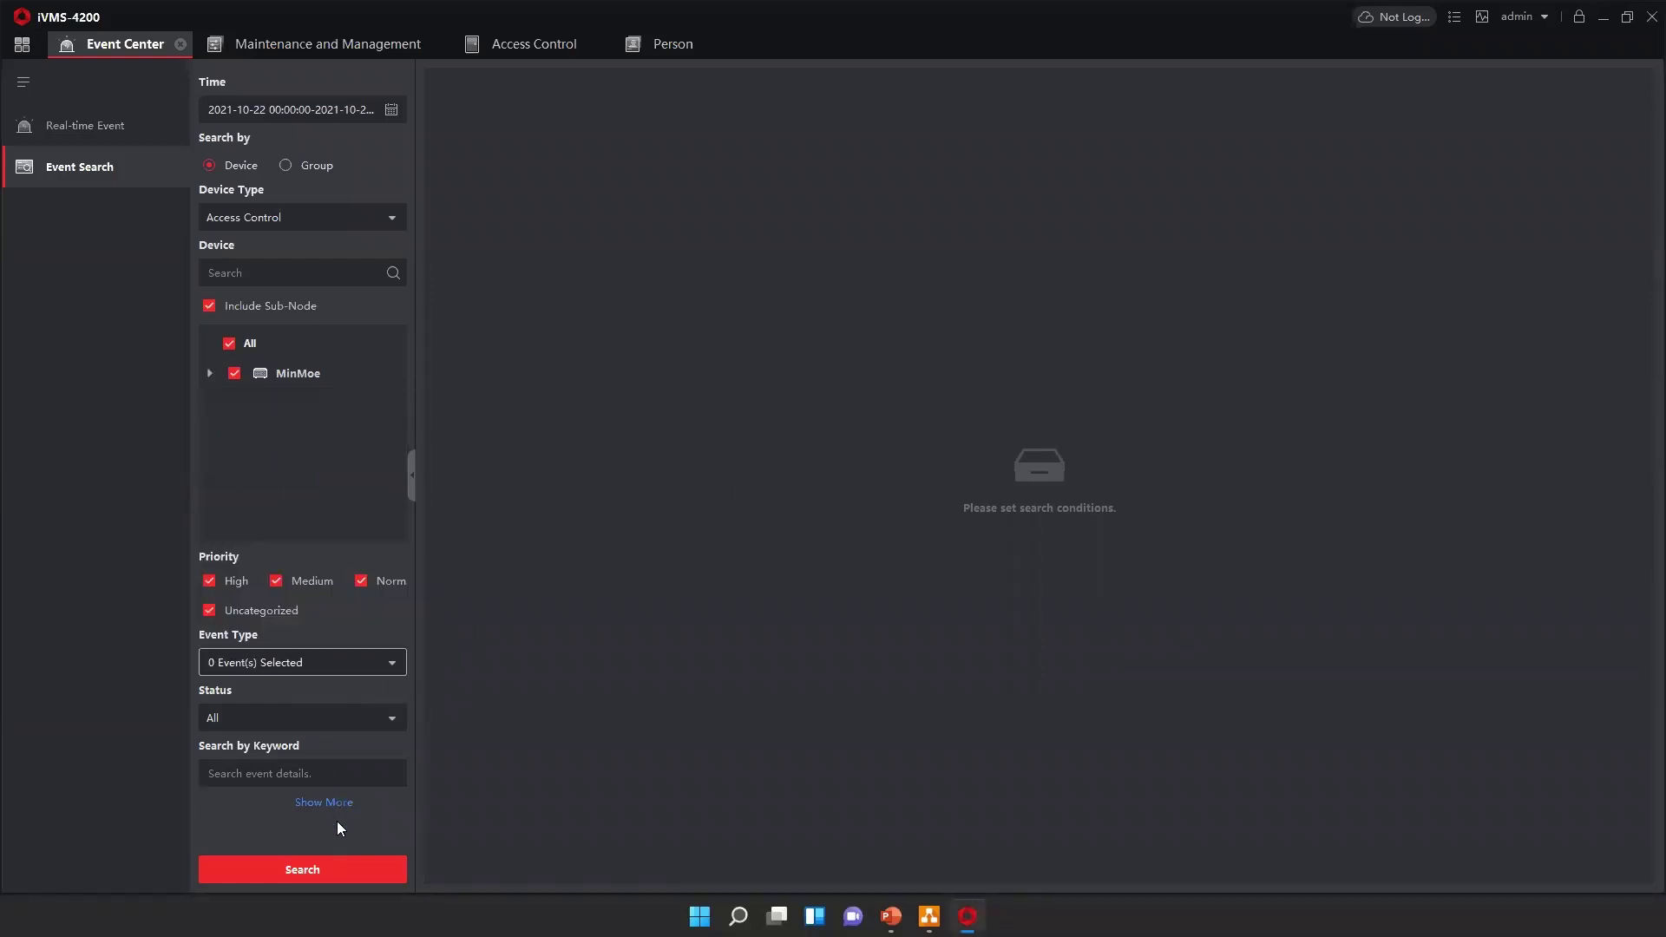
left_click(332, 873)
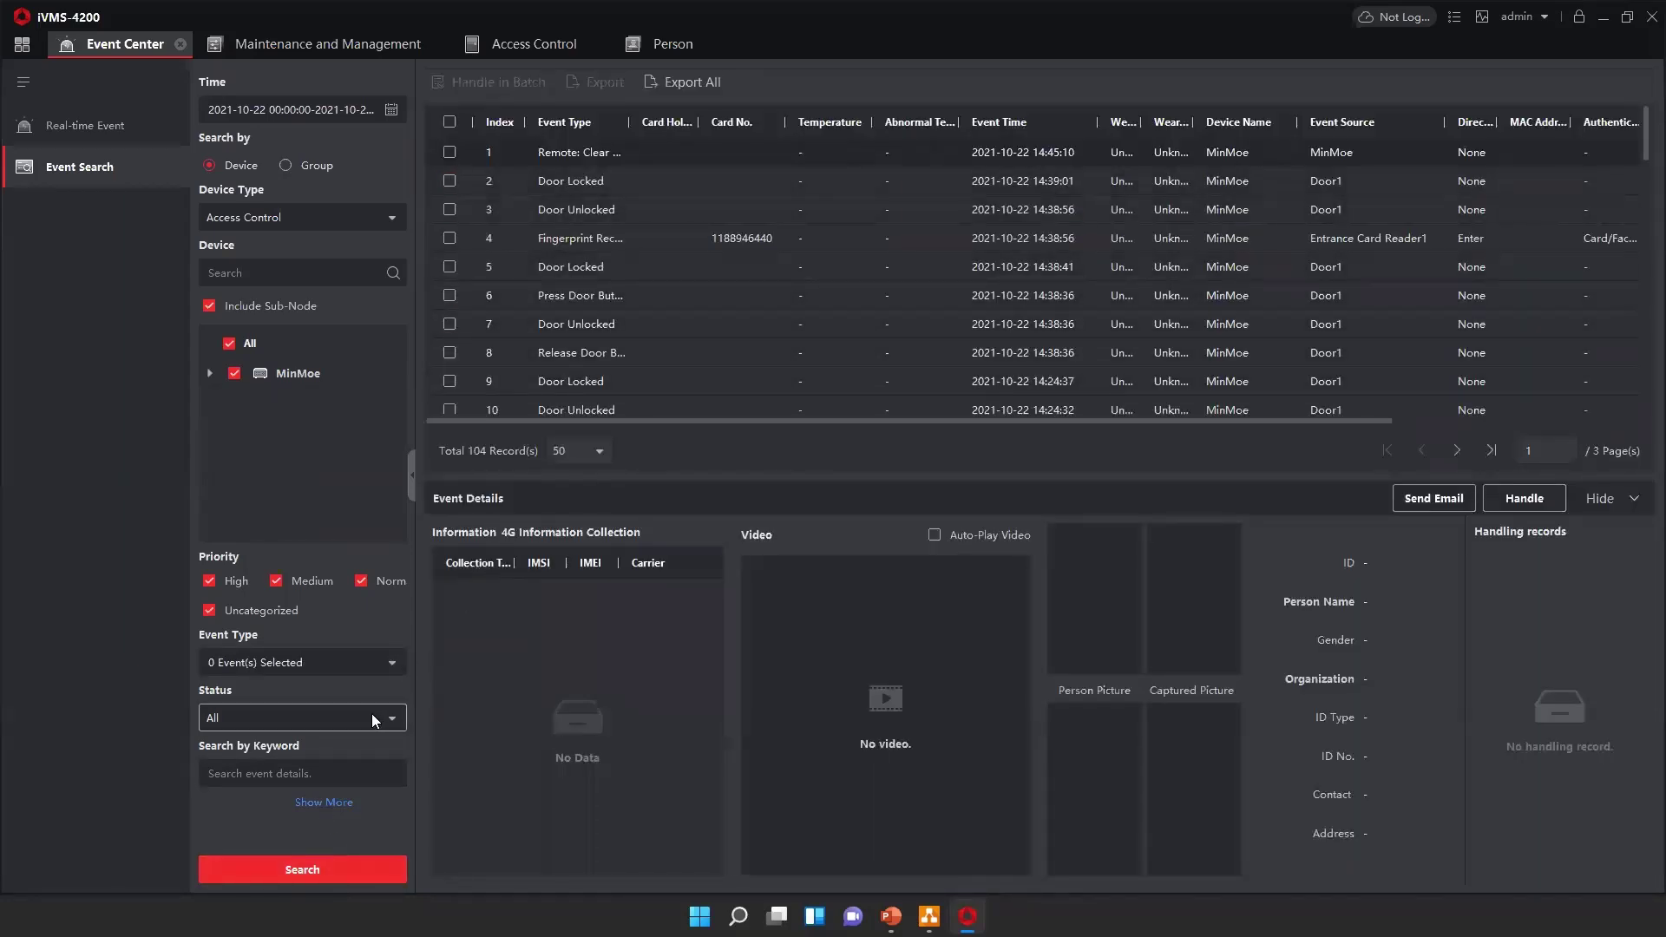
Step: Check the event status filter options and reveal the additional search conditions
left_click(334, 713)
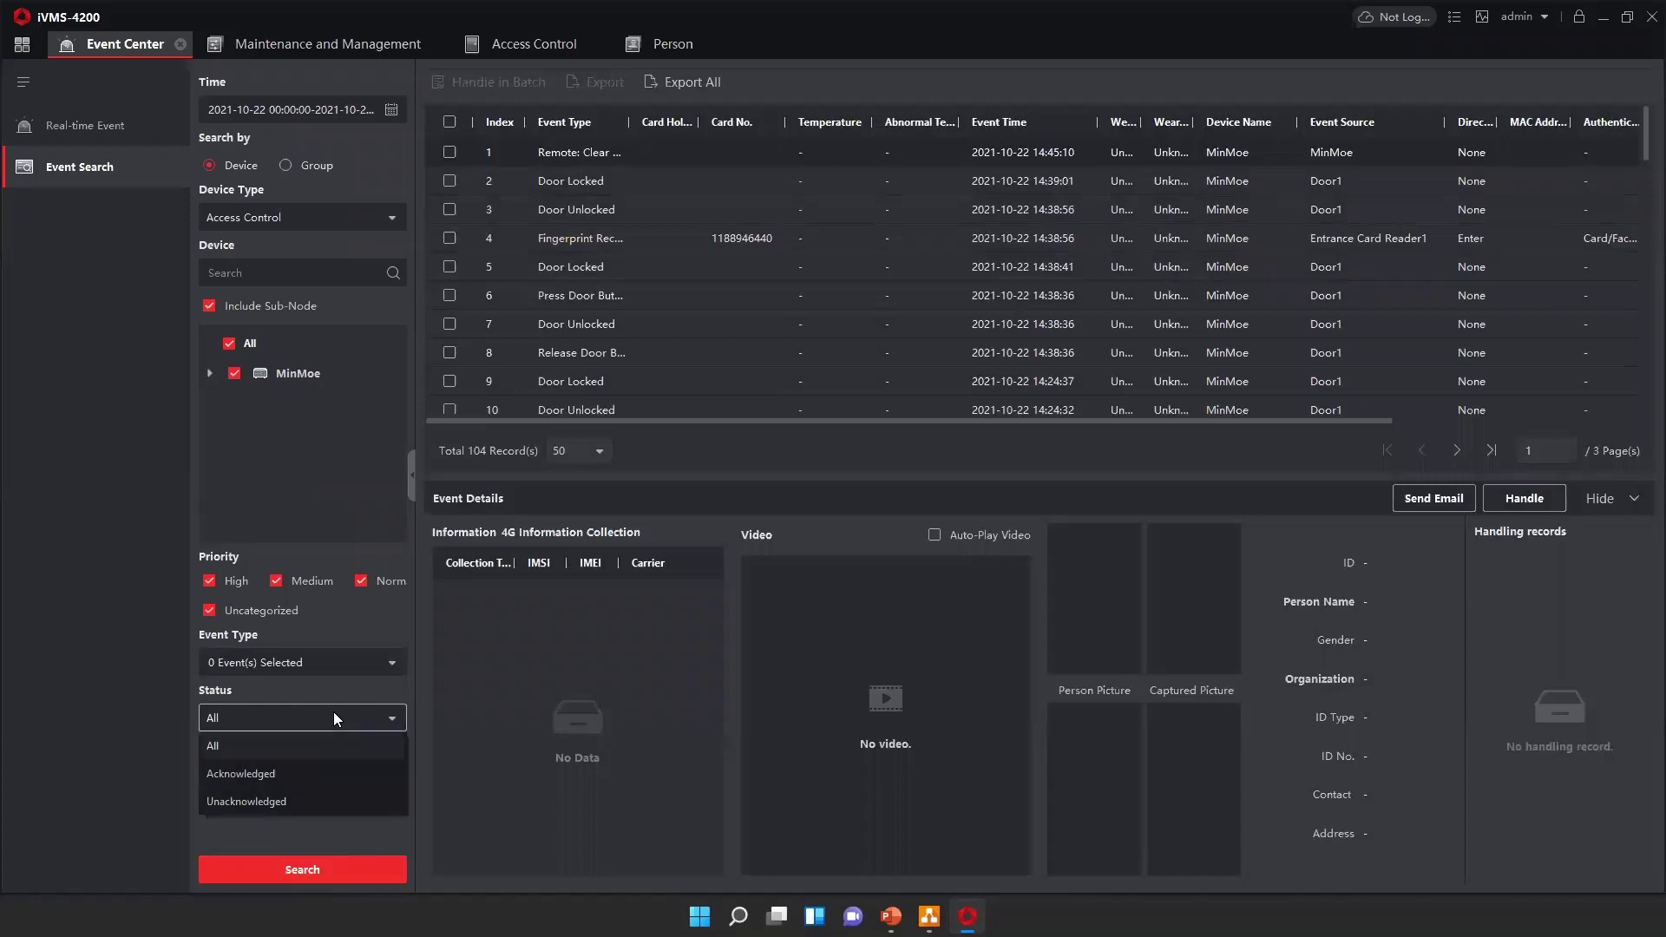
left_click(333, 711)
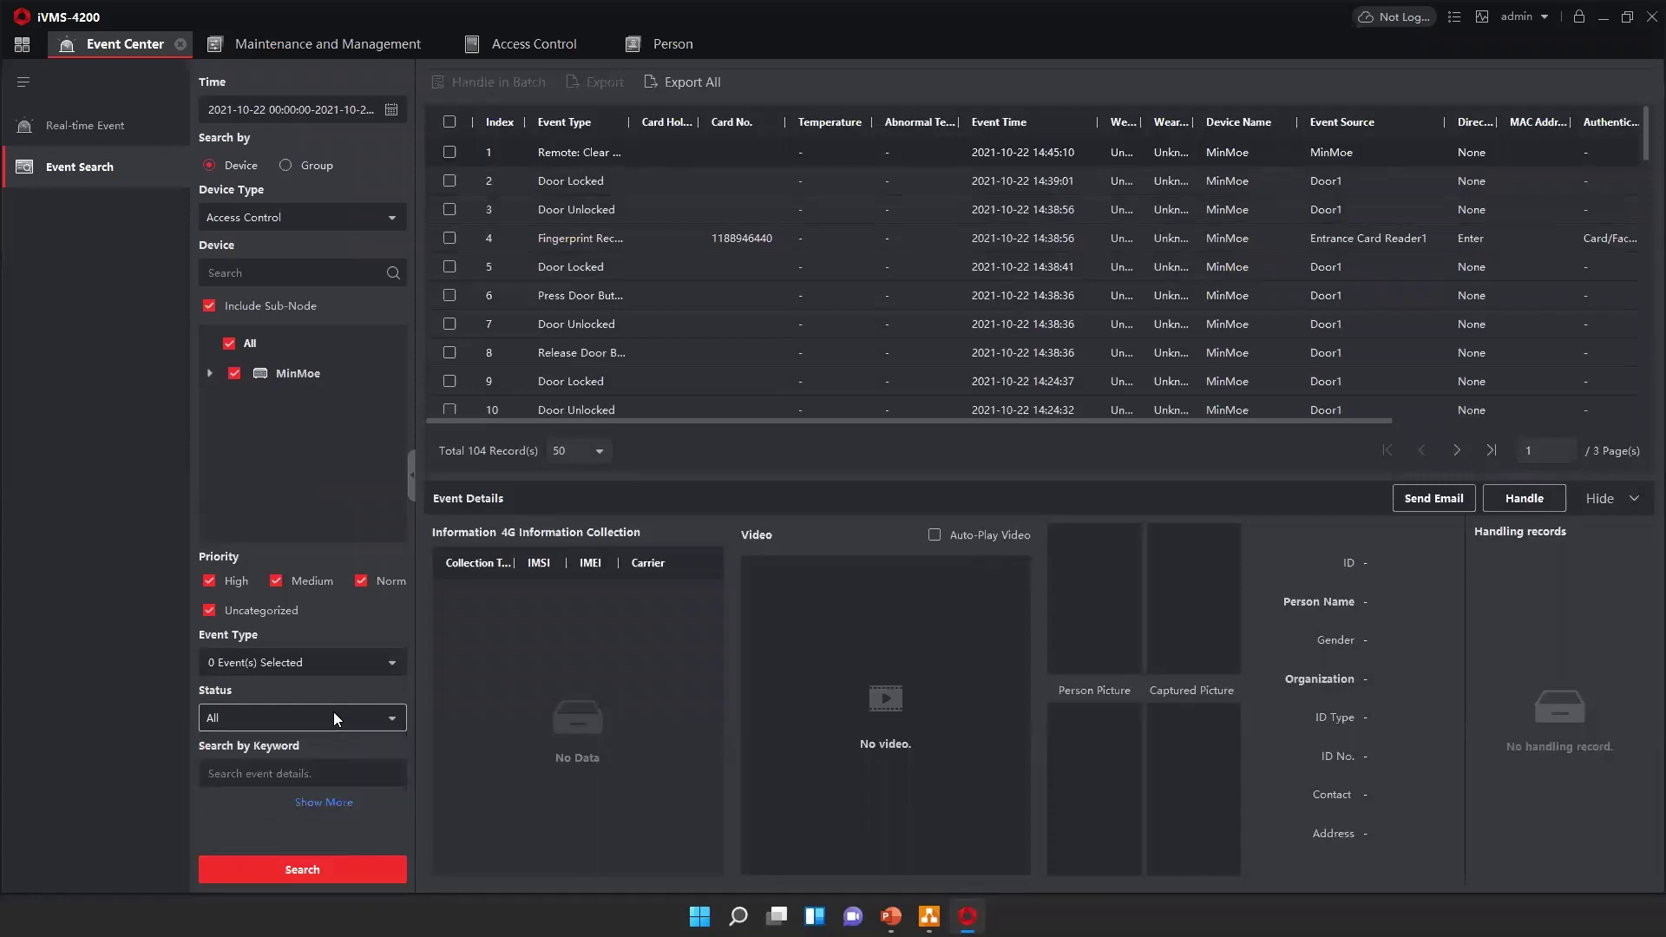
left_click(323, 803)
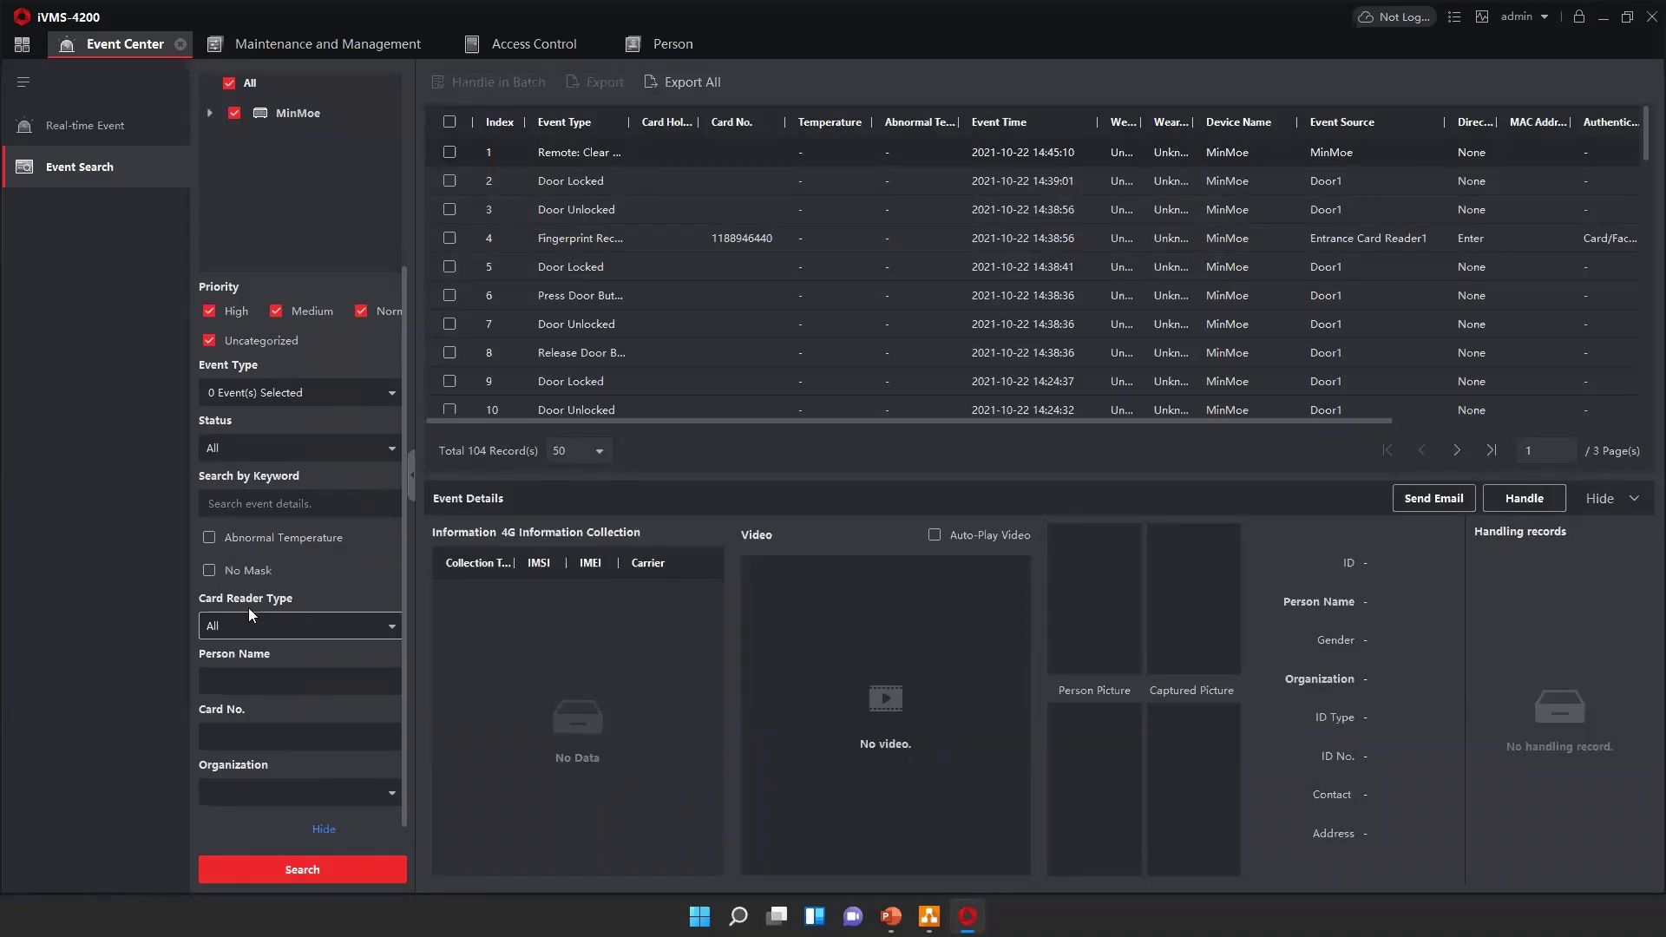
Step: Check the person name and card number conditions, and search MinMoe's events filtered by the Hikvision organization
scroll(326, 594, "down", 1)
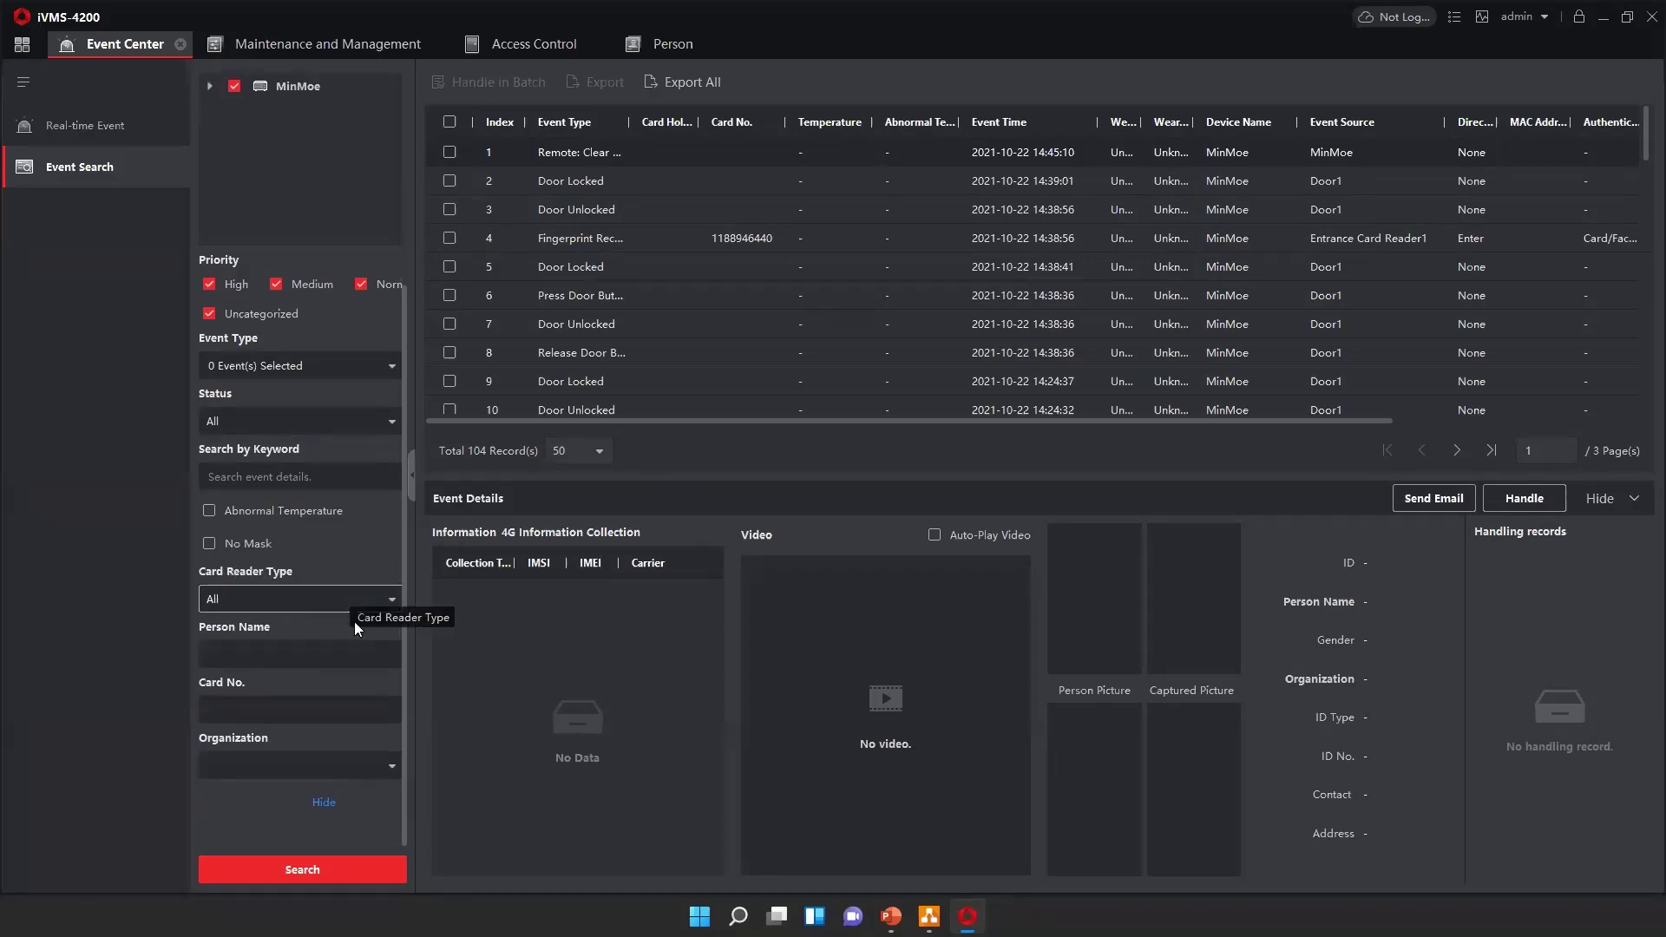
left_click(261, 655)
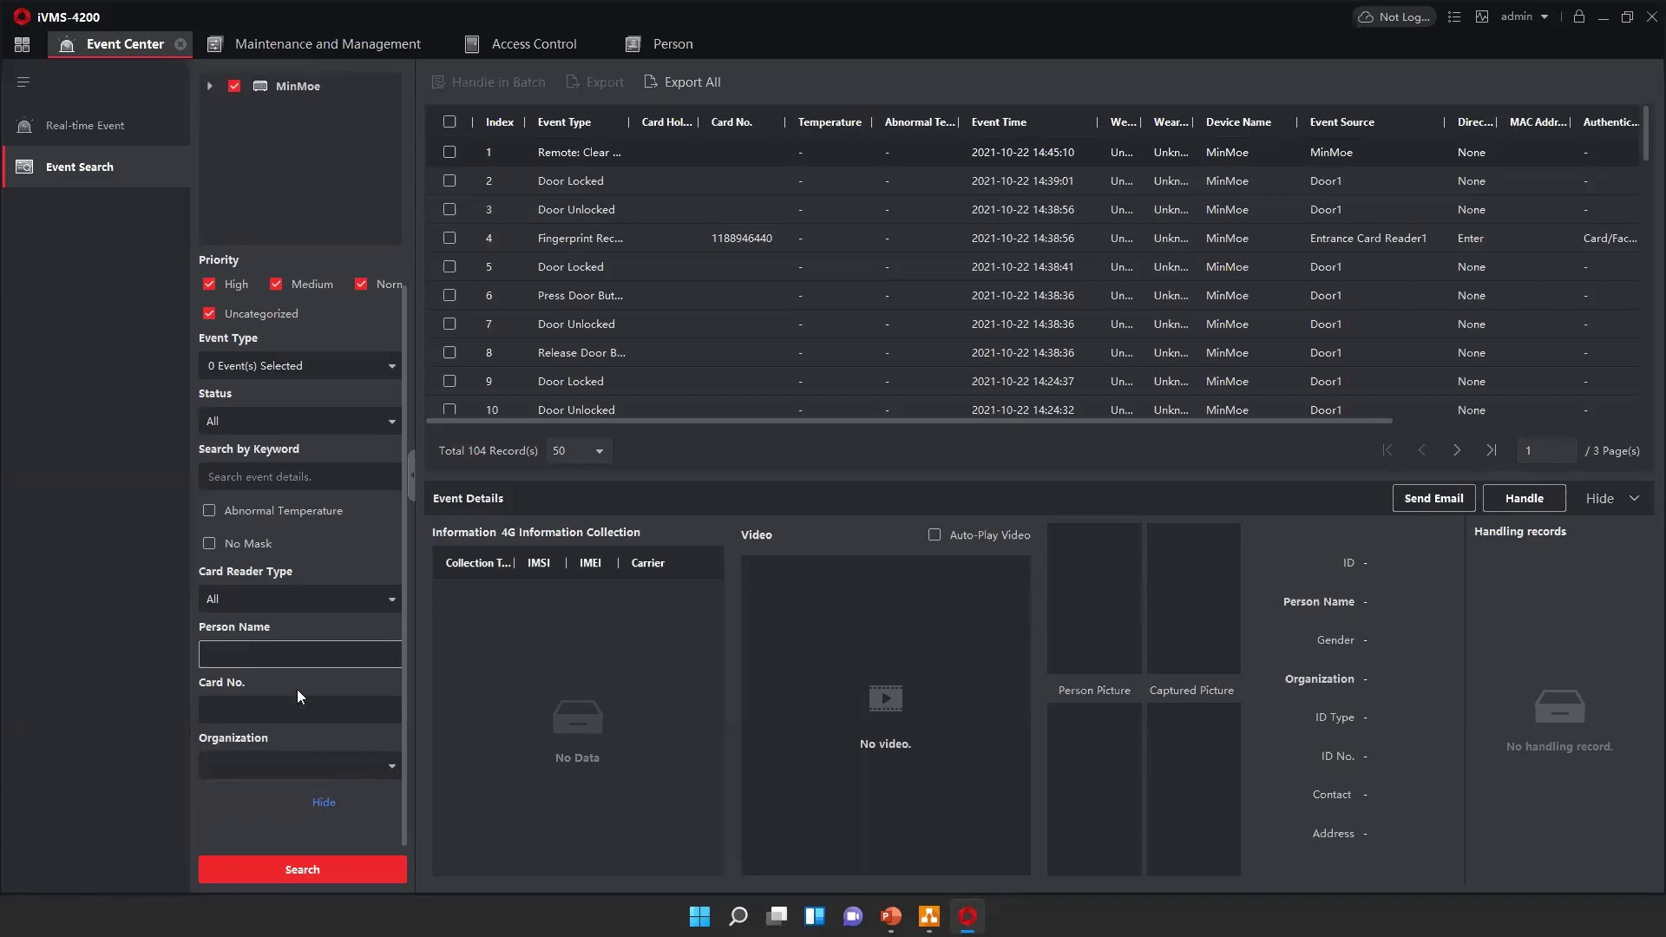
left_click(260, 718)
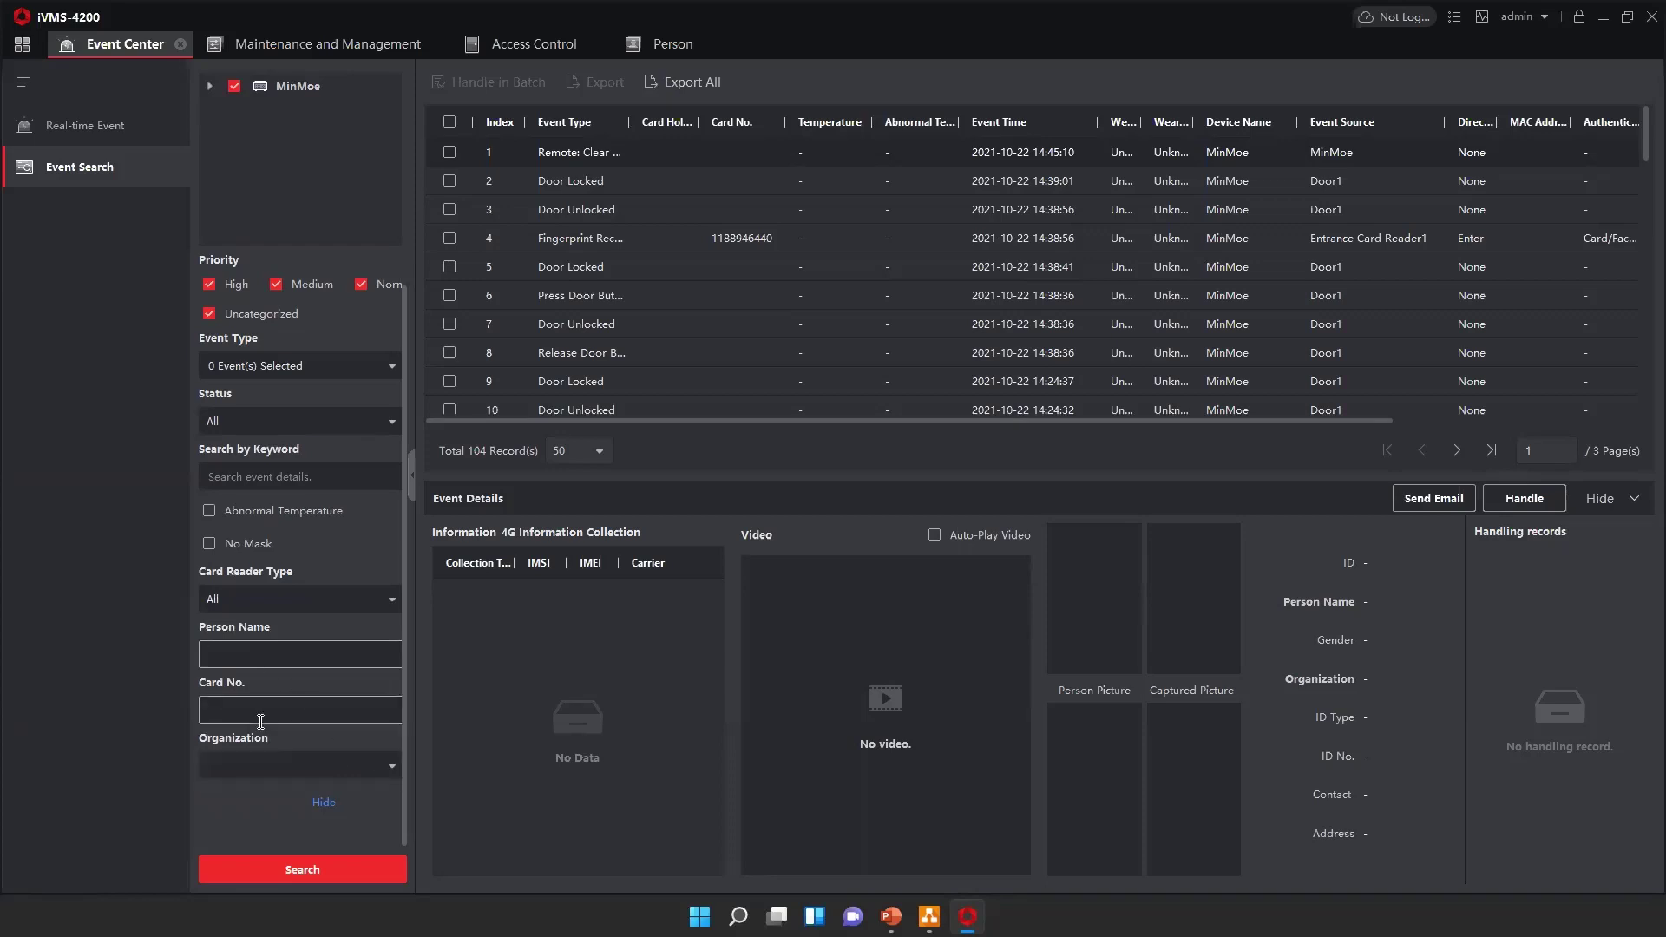
left_click(383, 767)
left_click(210, 560)
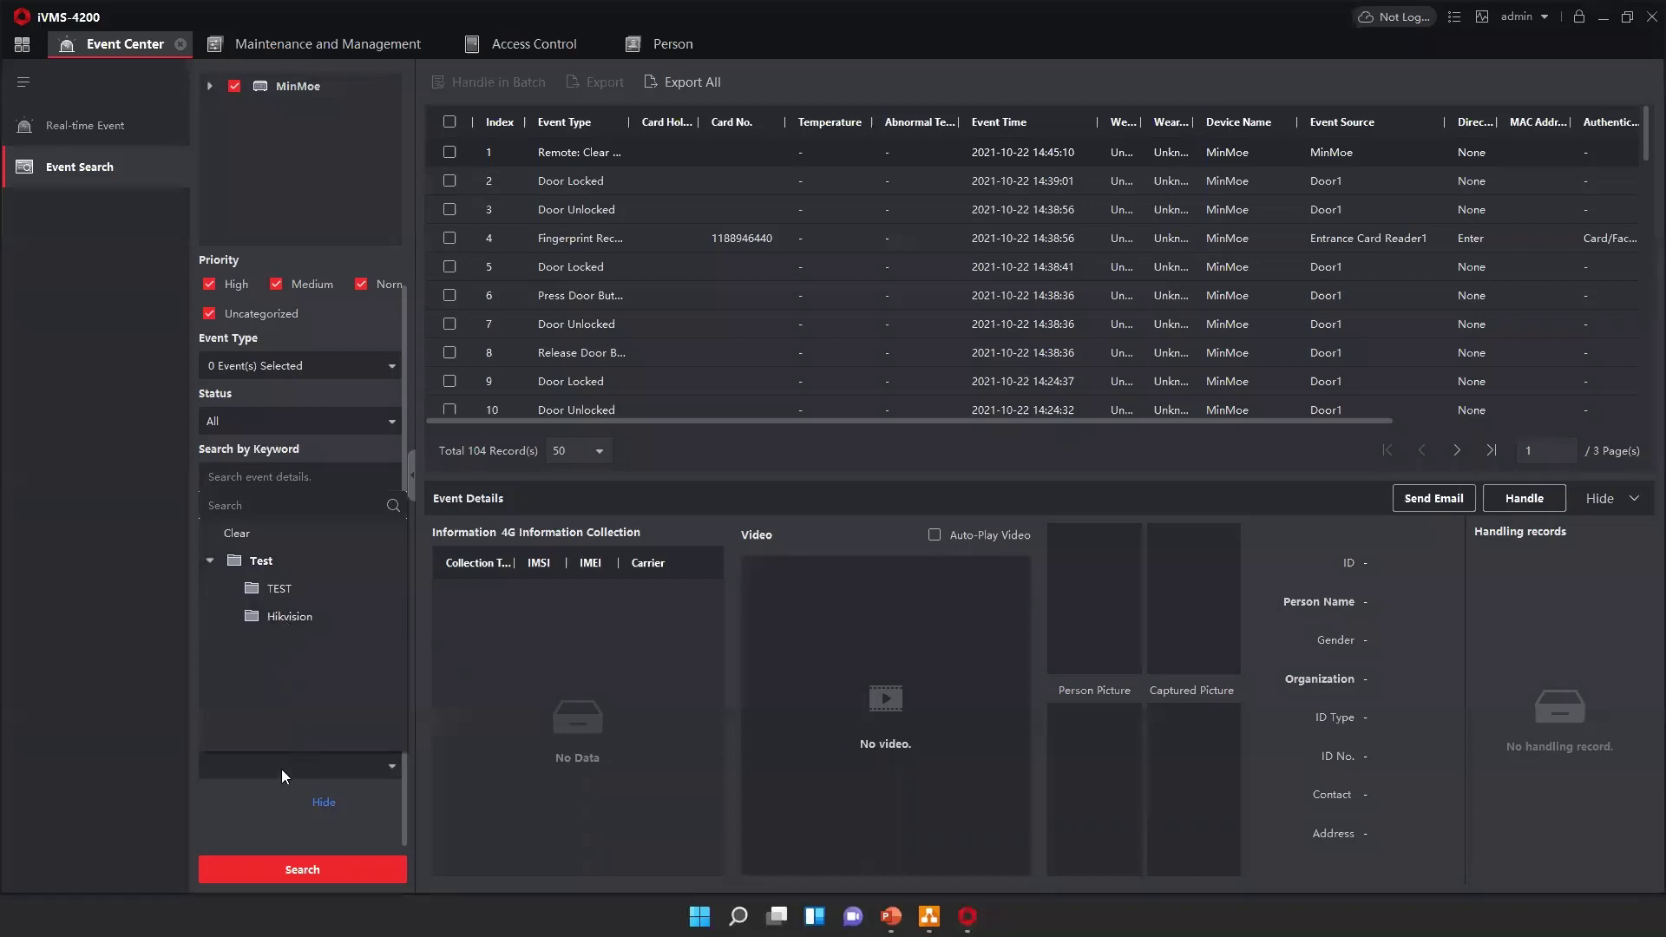
left_click(273, 623)
left_click(308, 872)
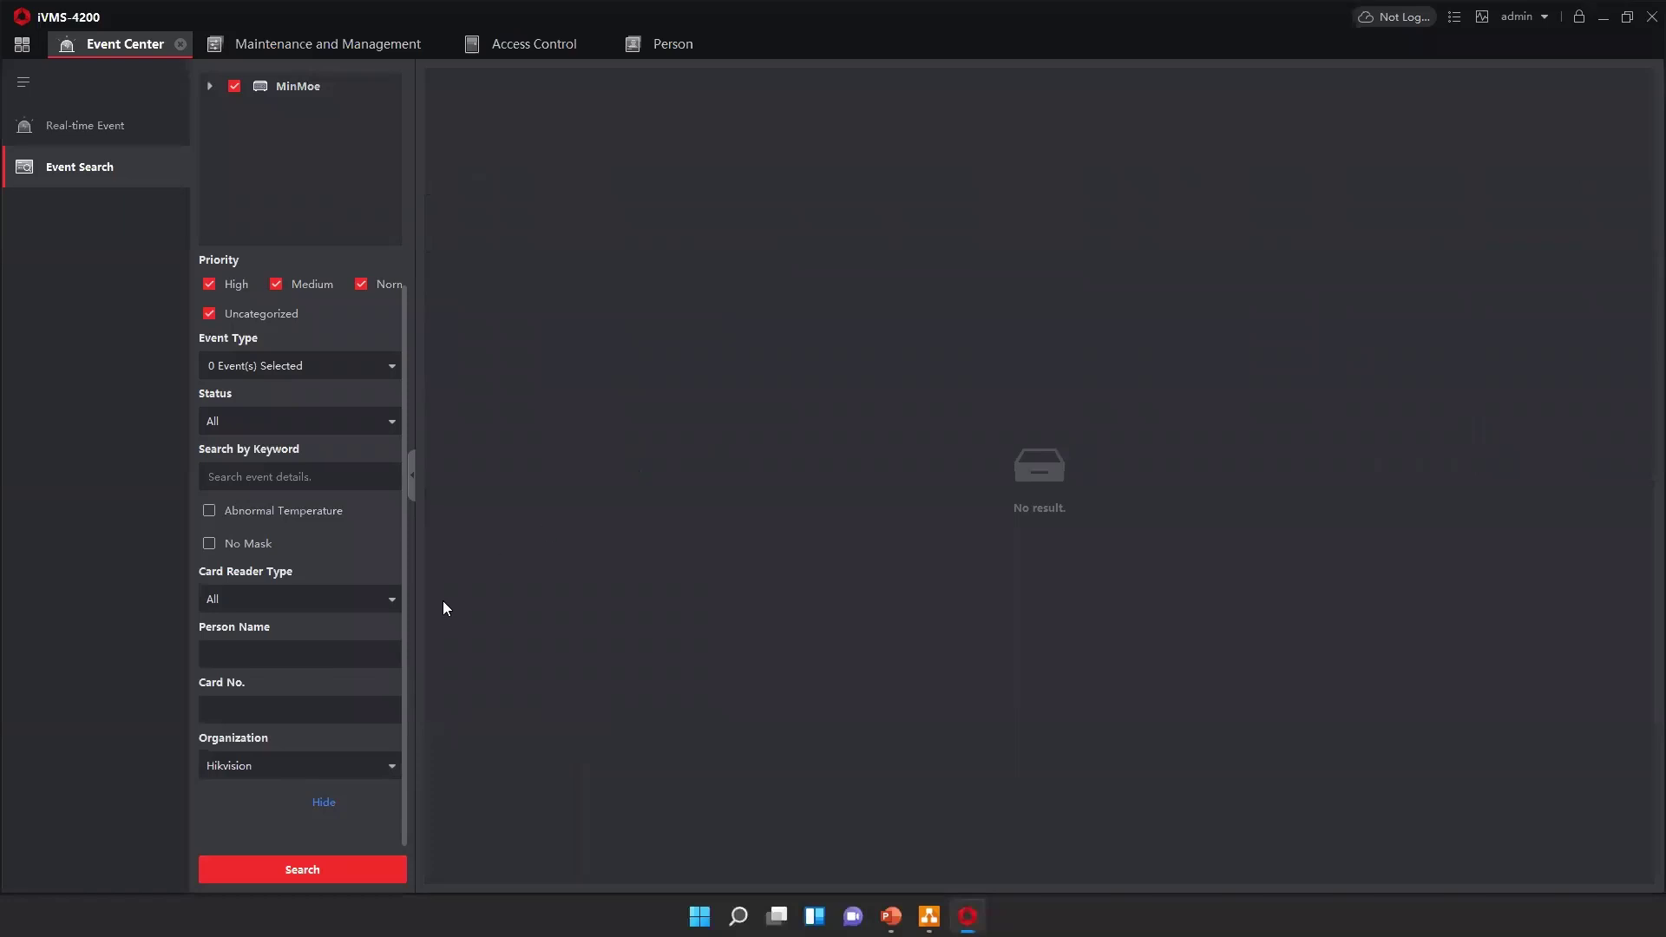
Step: Repeat the event search with the Hikvision organization and with its parent organization Test
left_click(385, 765)
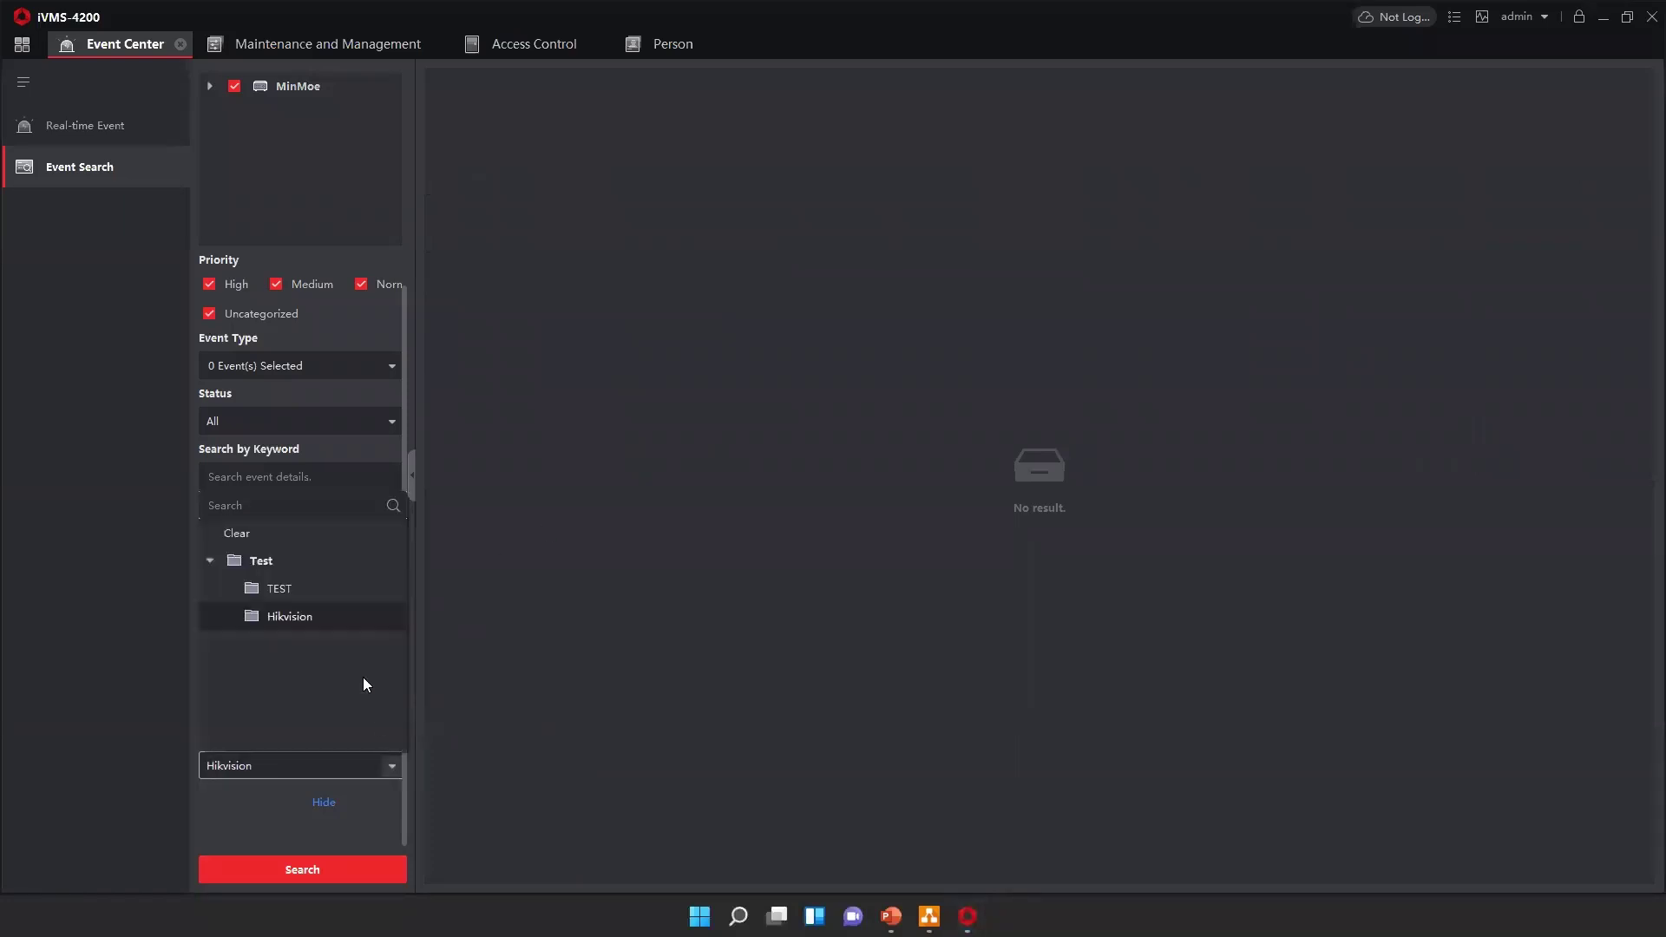
left_click(254, 564)
left_click(365, 774)
left_click(300, 622)
left_click(333, 863)
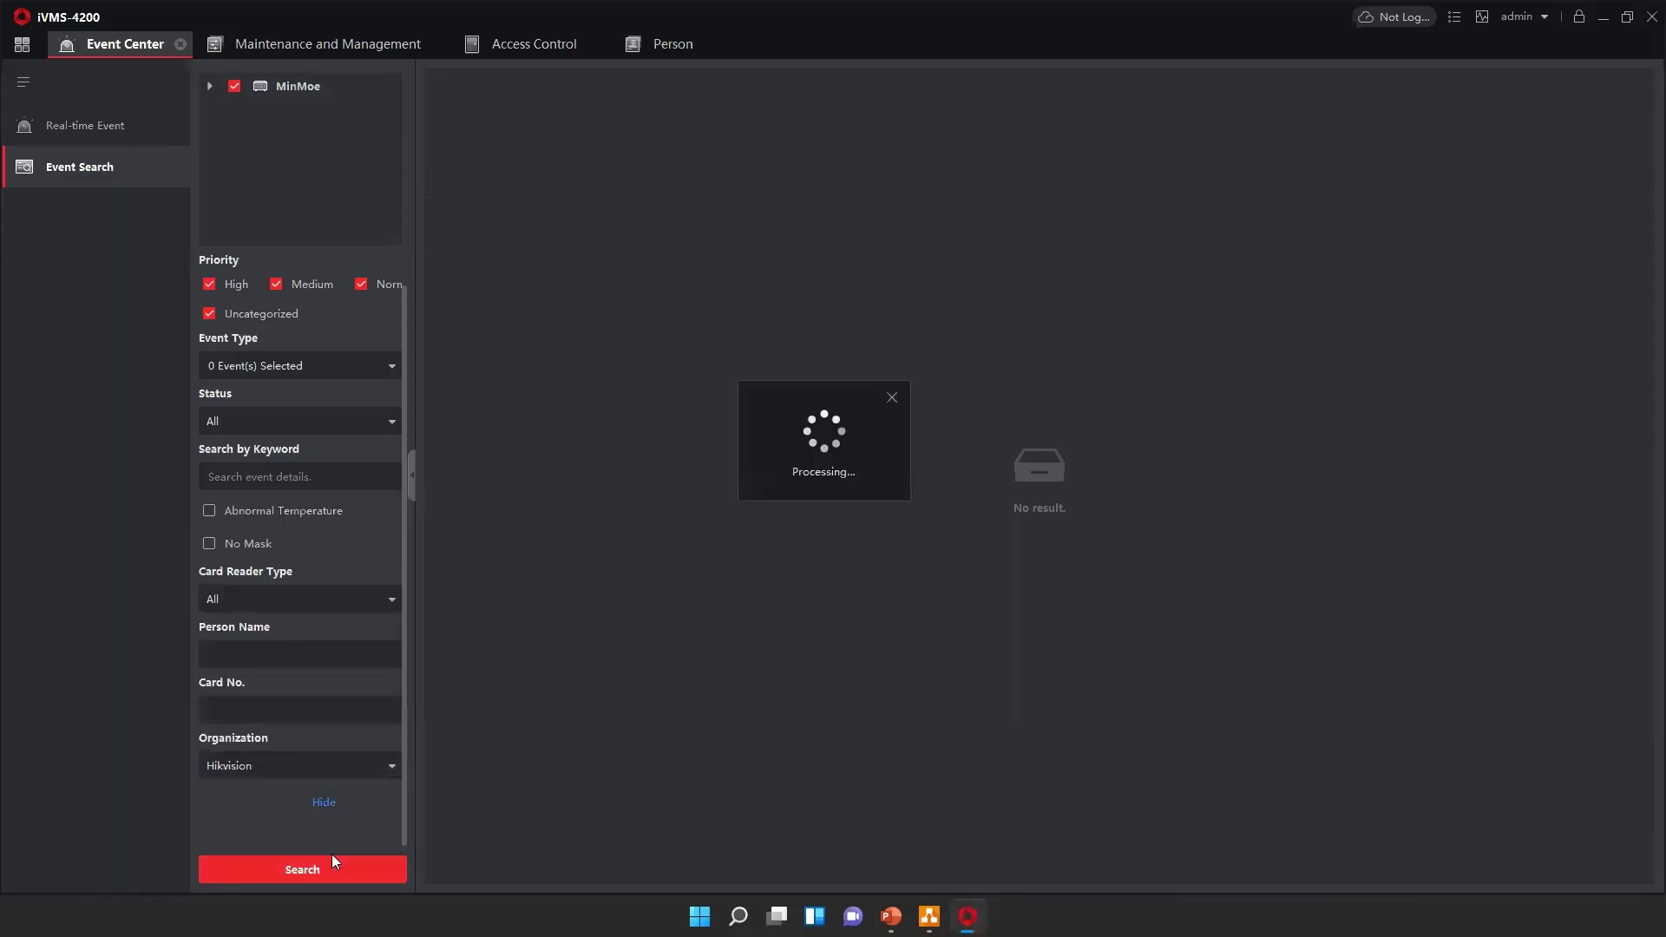
left_click(354, 775)
left_click(259, 564)
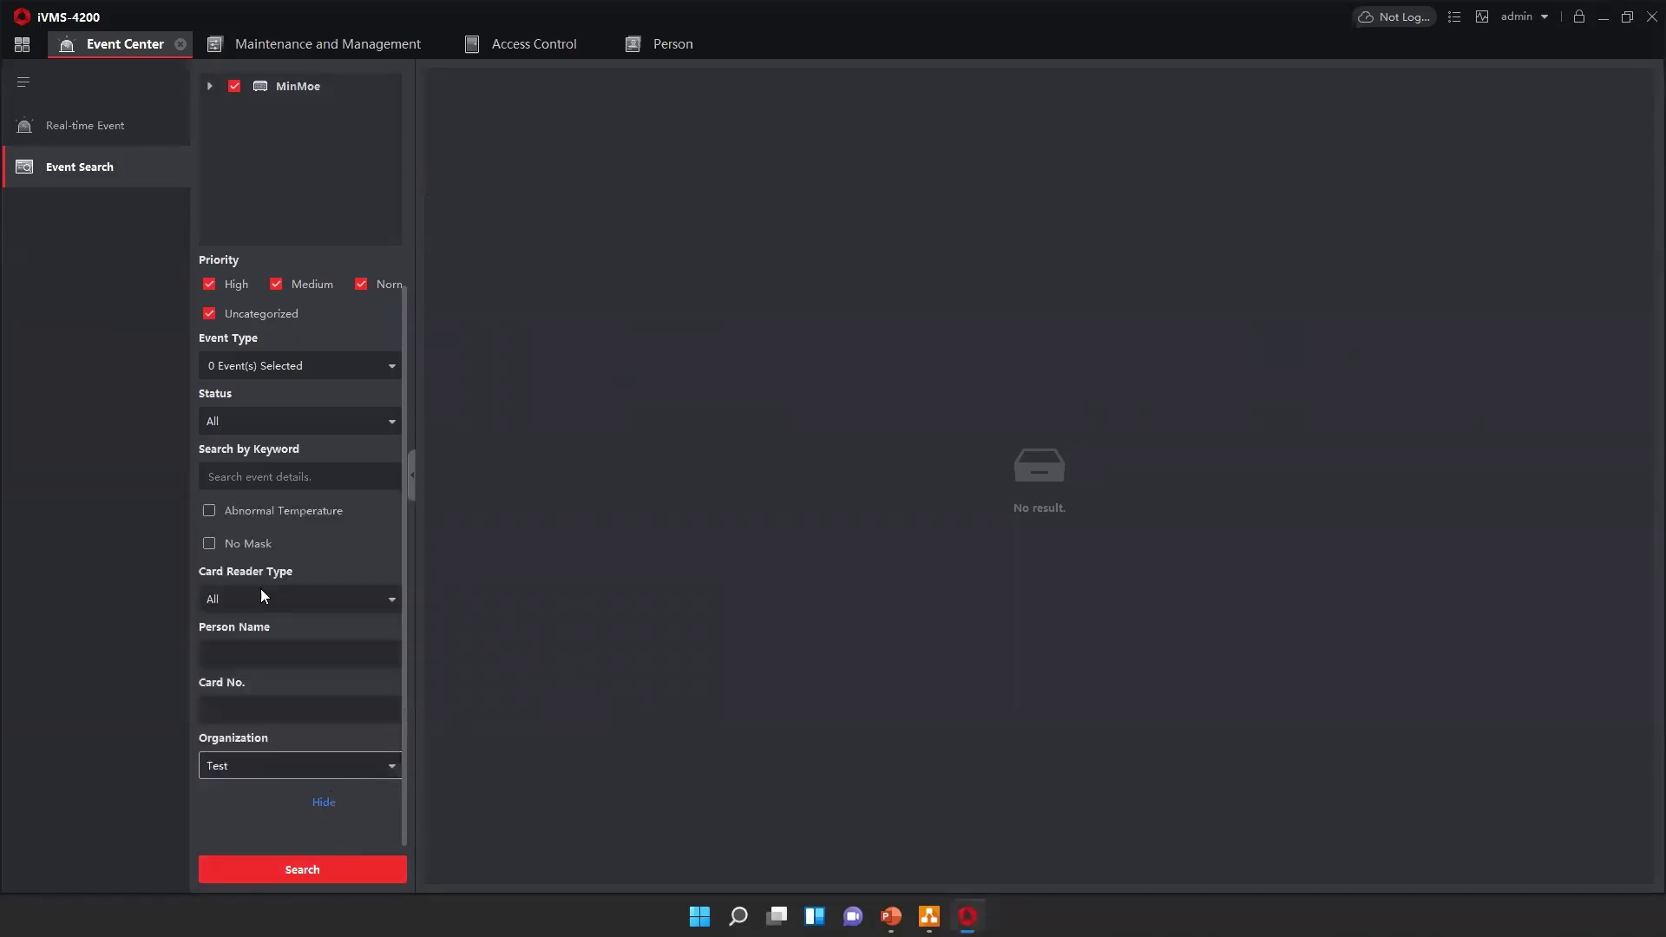
left_click(313, 871)
Step: Clear the organization filter, search MinMoe's events again and widen the Event Type column to show full event names
left_click(386, 767)
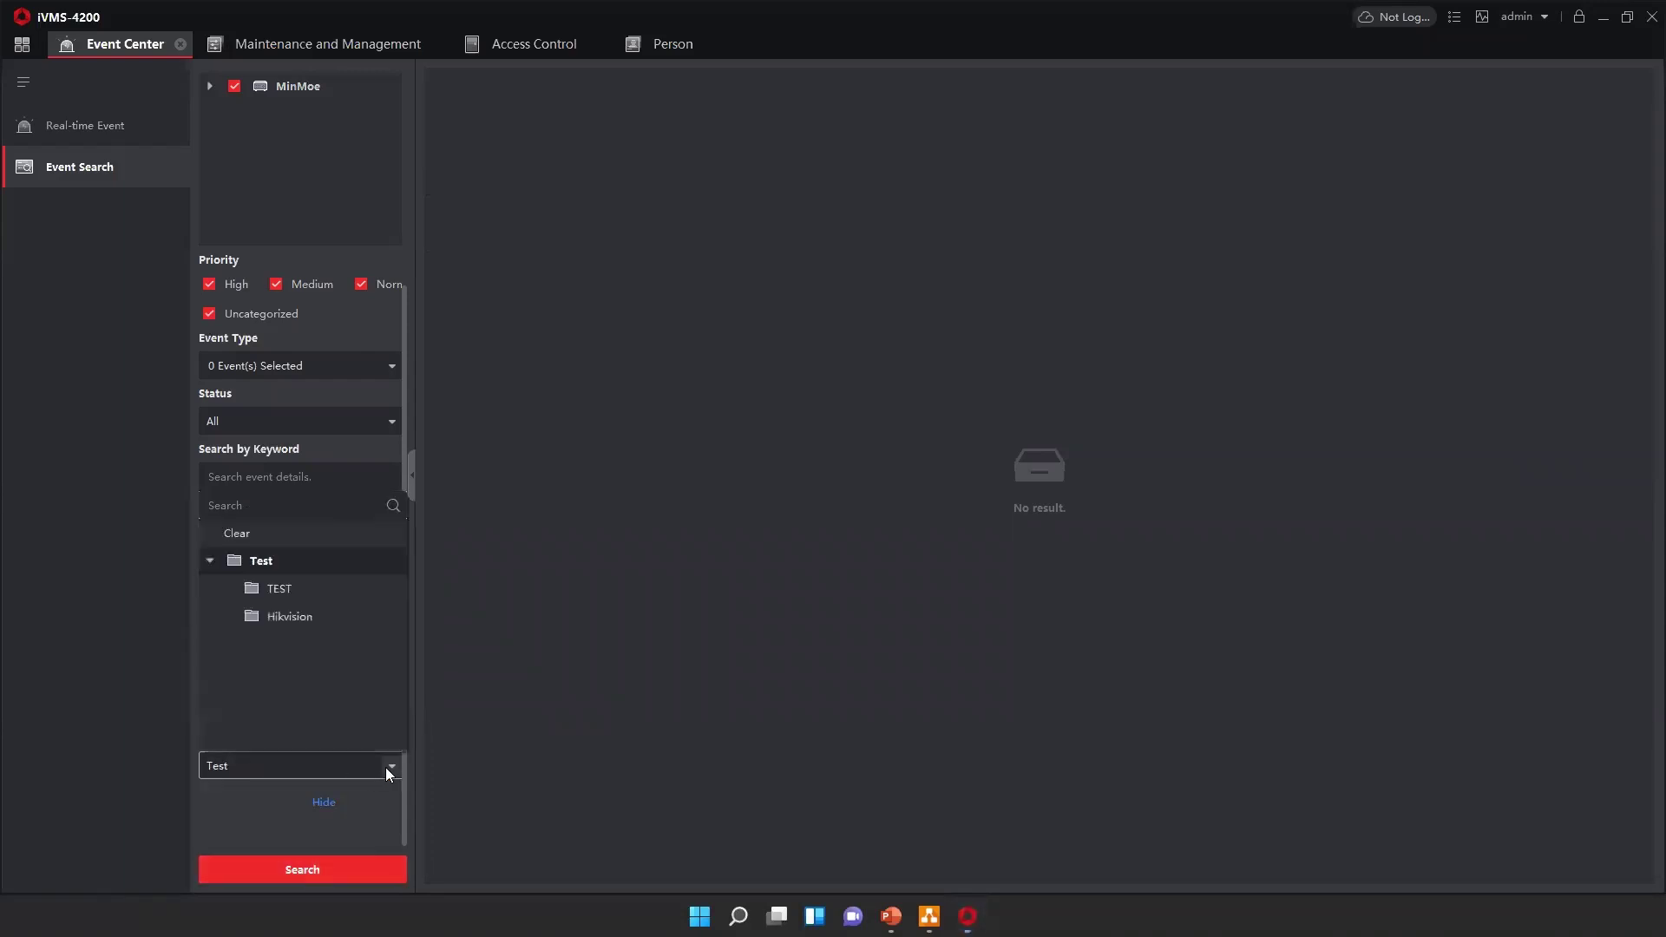
left_click(261, 562)
left_click(338, 880)
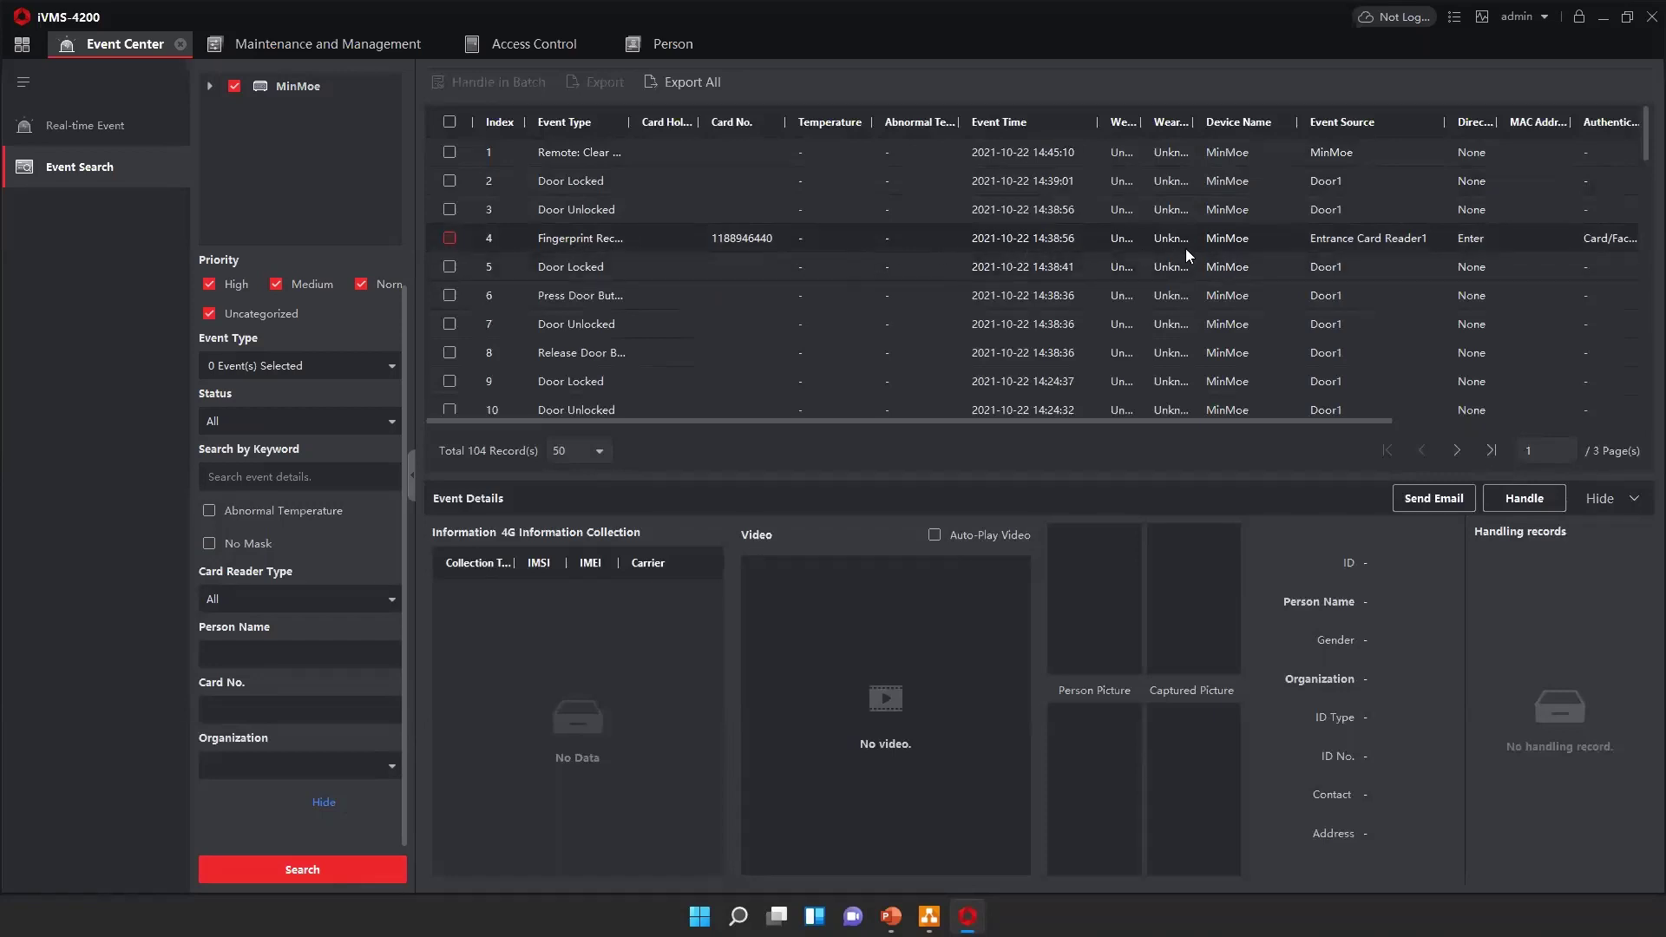
left_click_drag(627, 122, 703, 122)
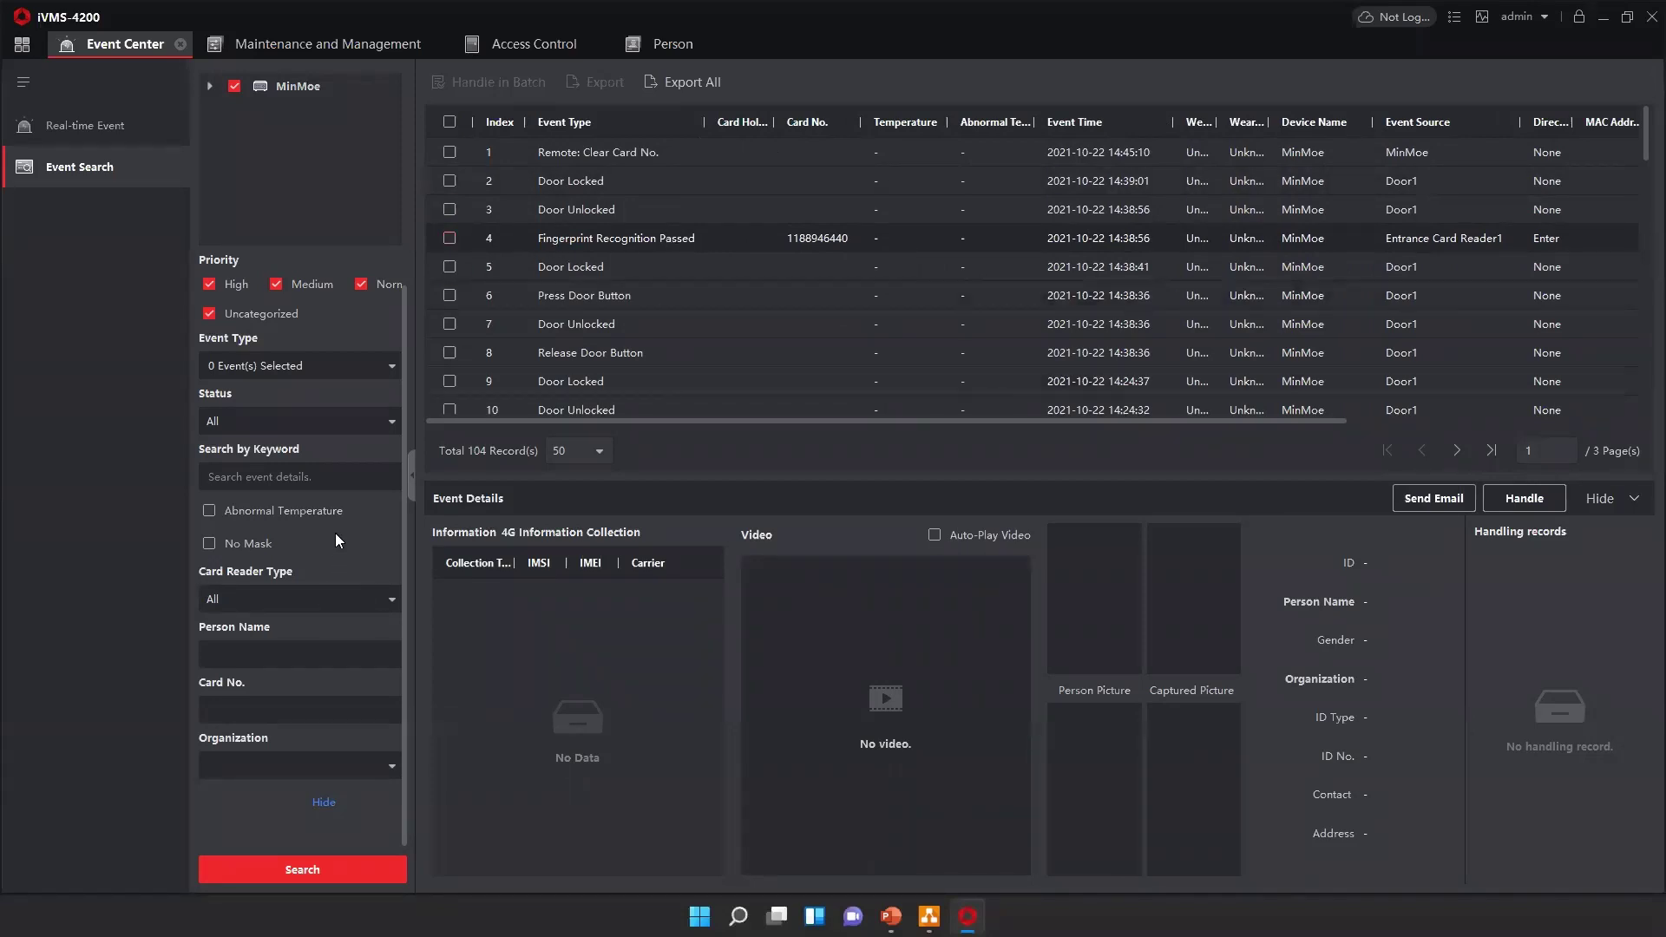
Step: Look up "Fingerprint Recognition Pass" among the selectable event types
scroll(298, 472, "up", 2)
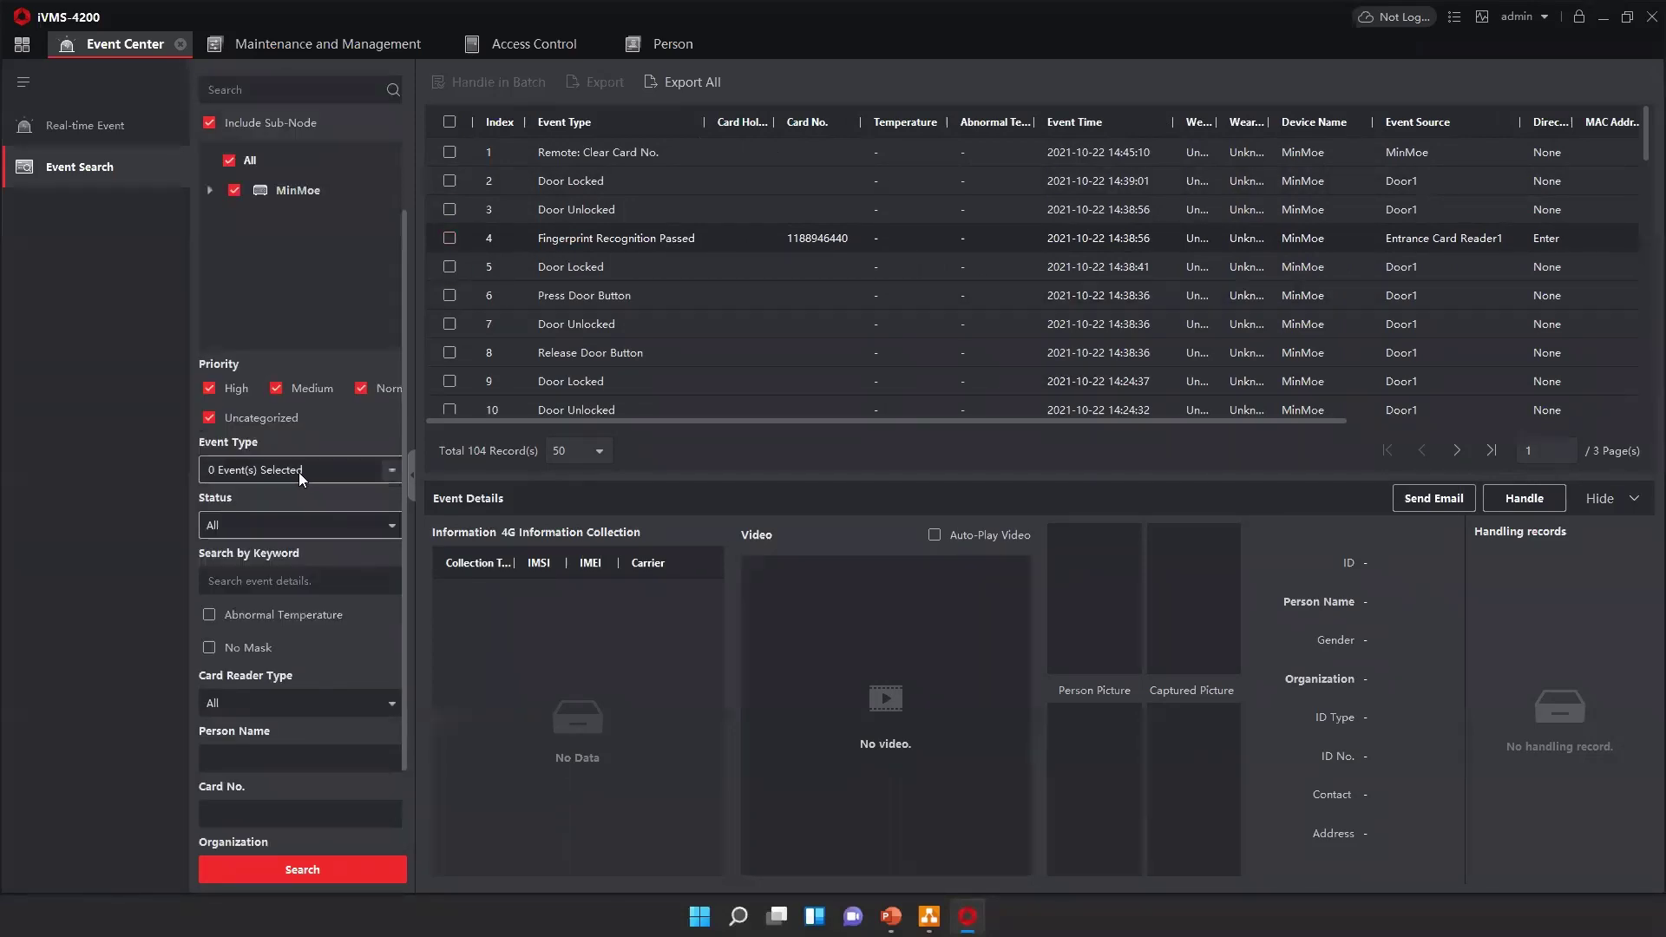
left_click(391, 470)
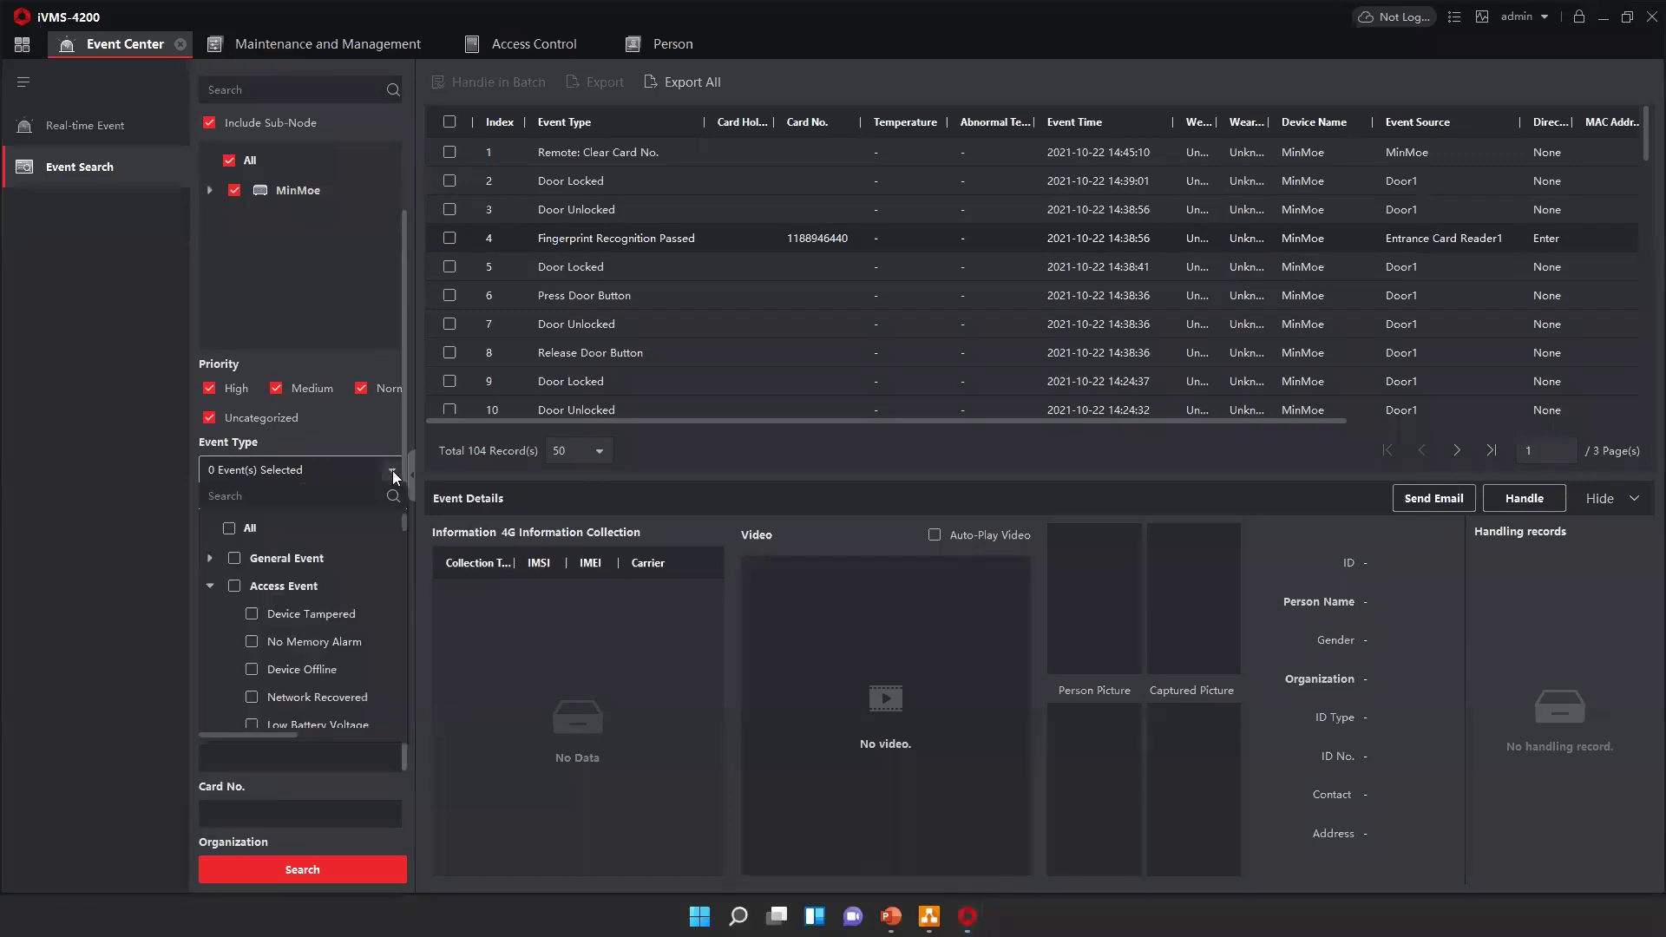
left_click(305, 493)
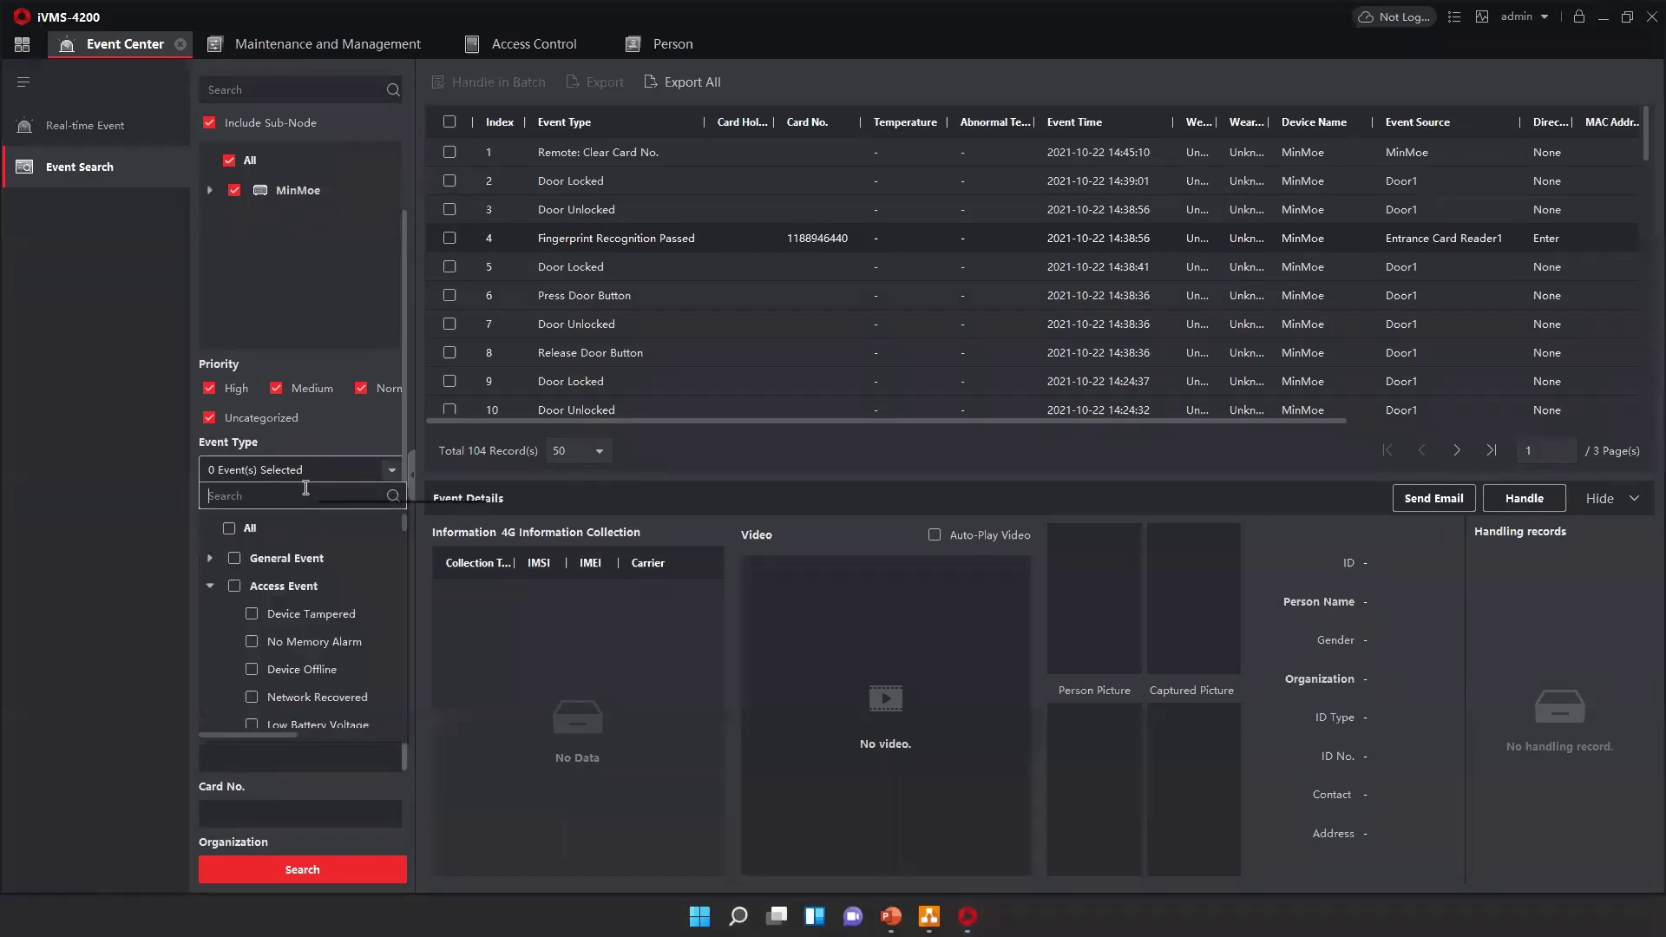
type("Fingerprint Re")
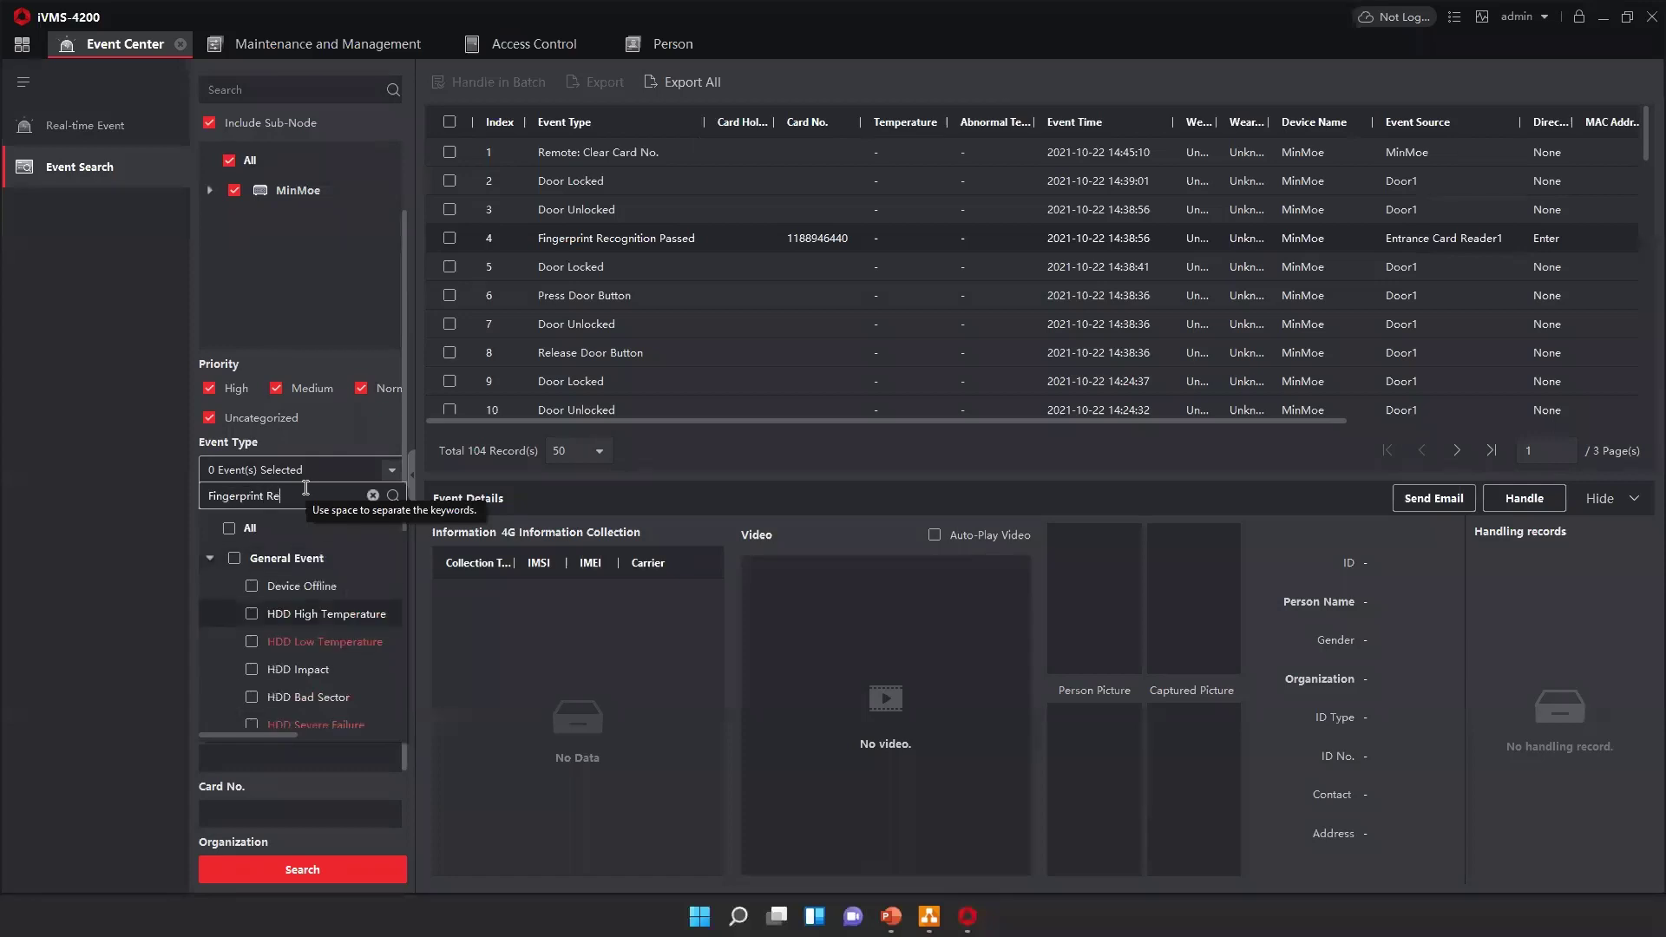
type("a")
key("BackSpace")
type("c")
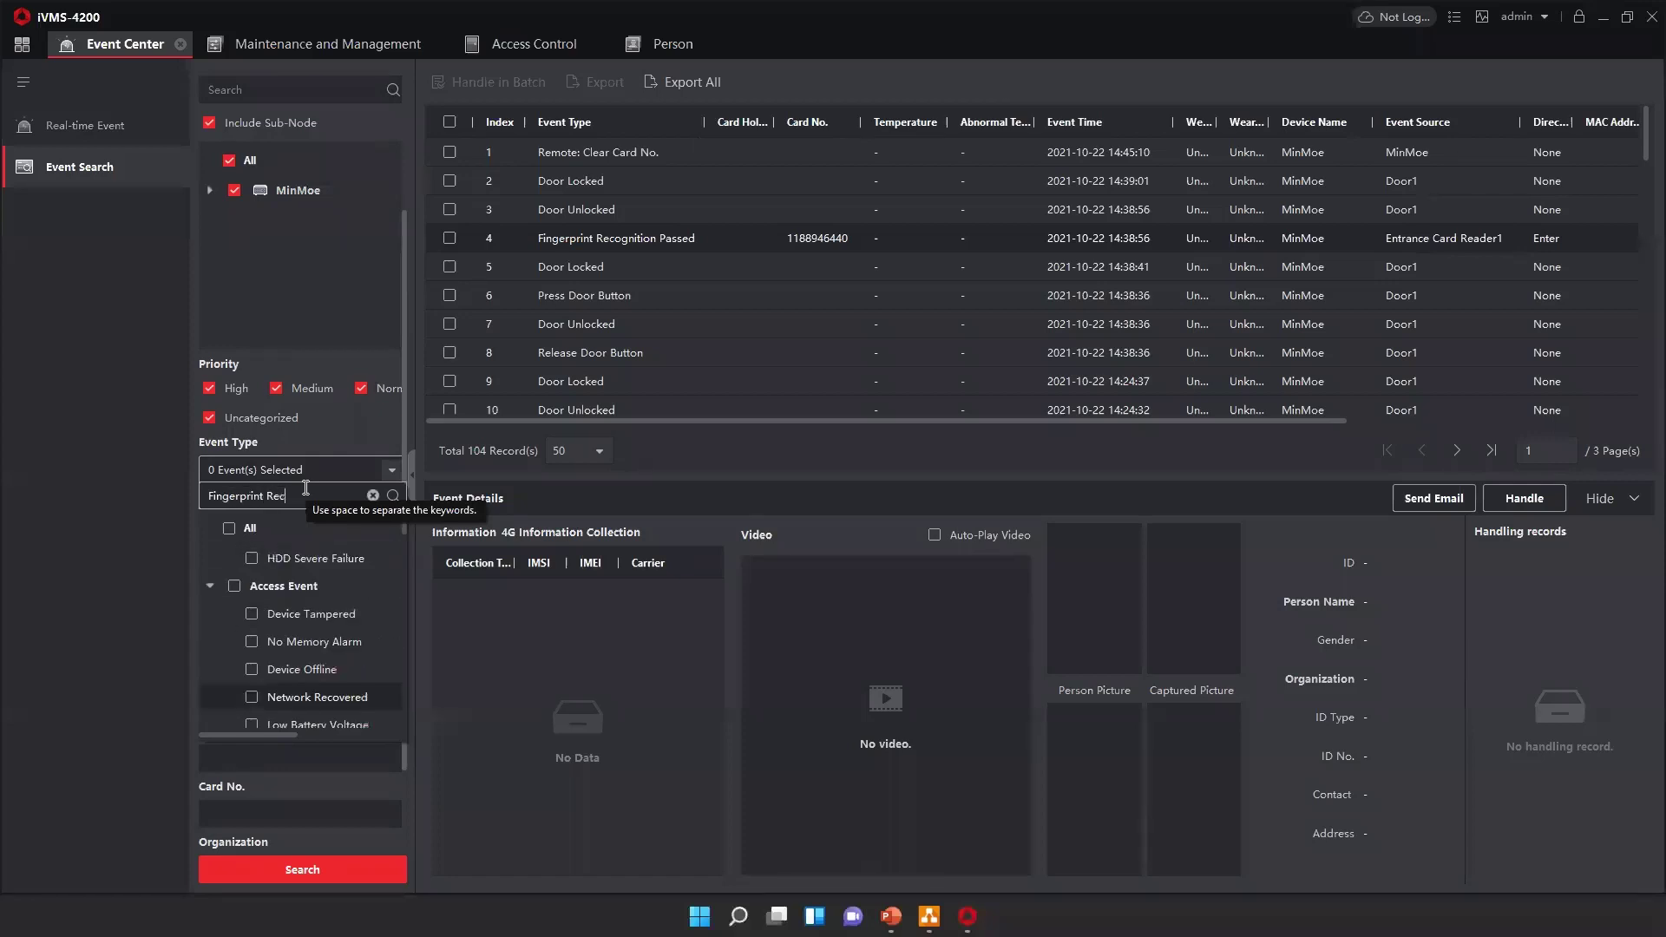
type("ognition Pa")
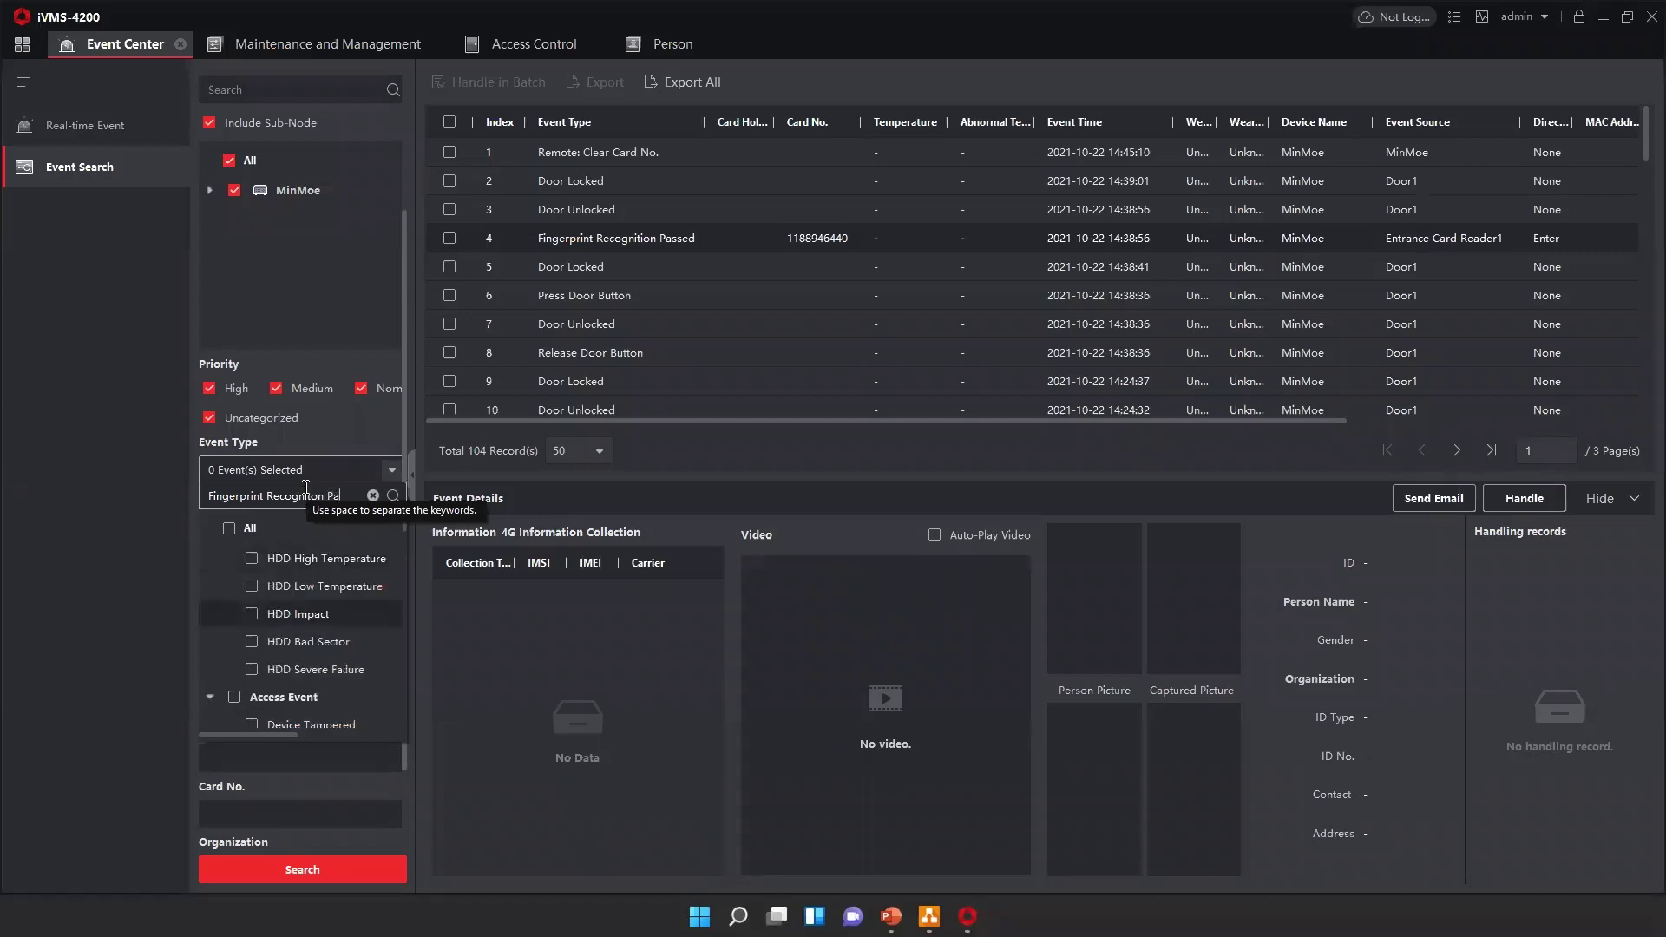
type("ss")
Step: Shorten the event type lookup to "Fingerprint", look through the types and close the list without selecting any
key("BackSpace")
key("BackSpace")
key("BackSpace")
key("BackSpace")
key("BackSpace")
key("BackSpace")
key("BackSpace")
key("BackSpace")
key("BackSpace")
key("BackSpace")
key("BackSpace")
key("BackSpace")
key("BackSpace")
key("BackSpace")
key("BackSpace")
key("BackSpace")
key("BackSpace")
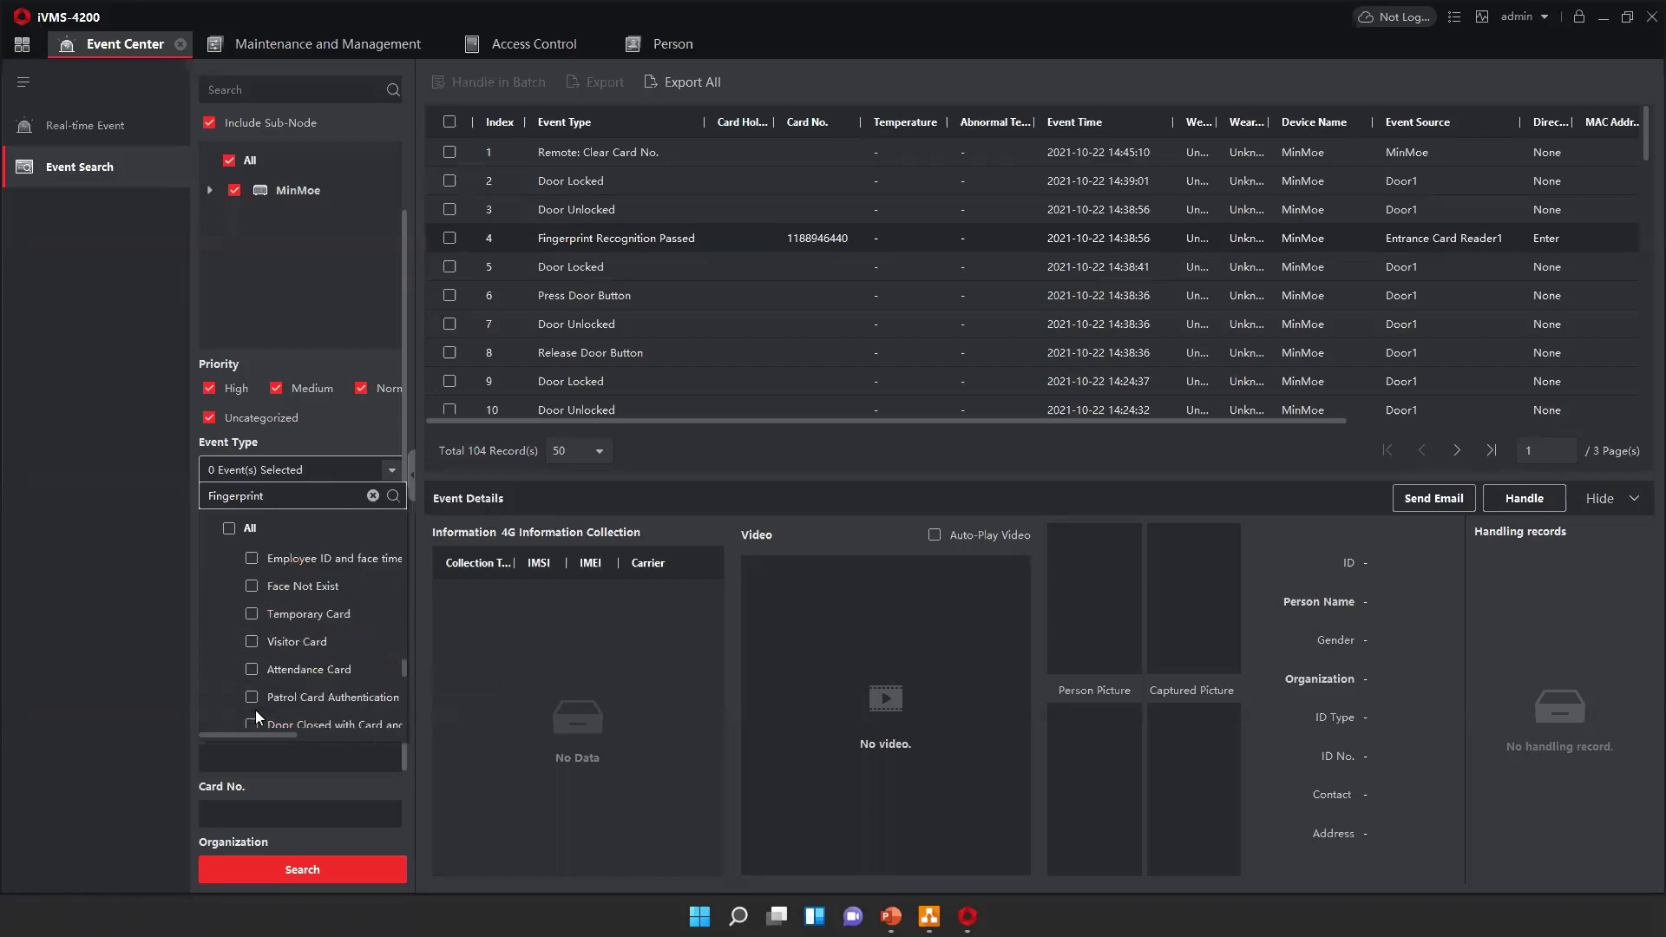
left_click(577, 272)
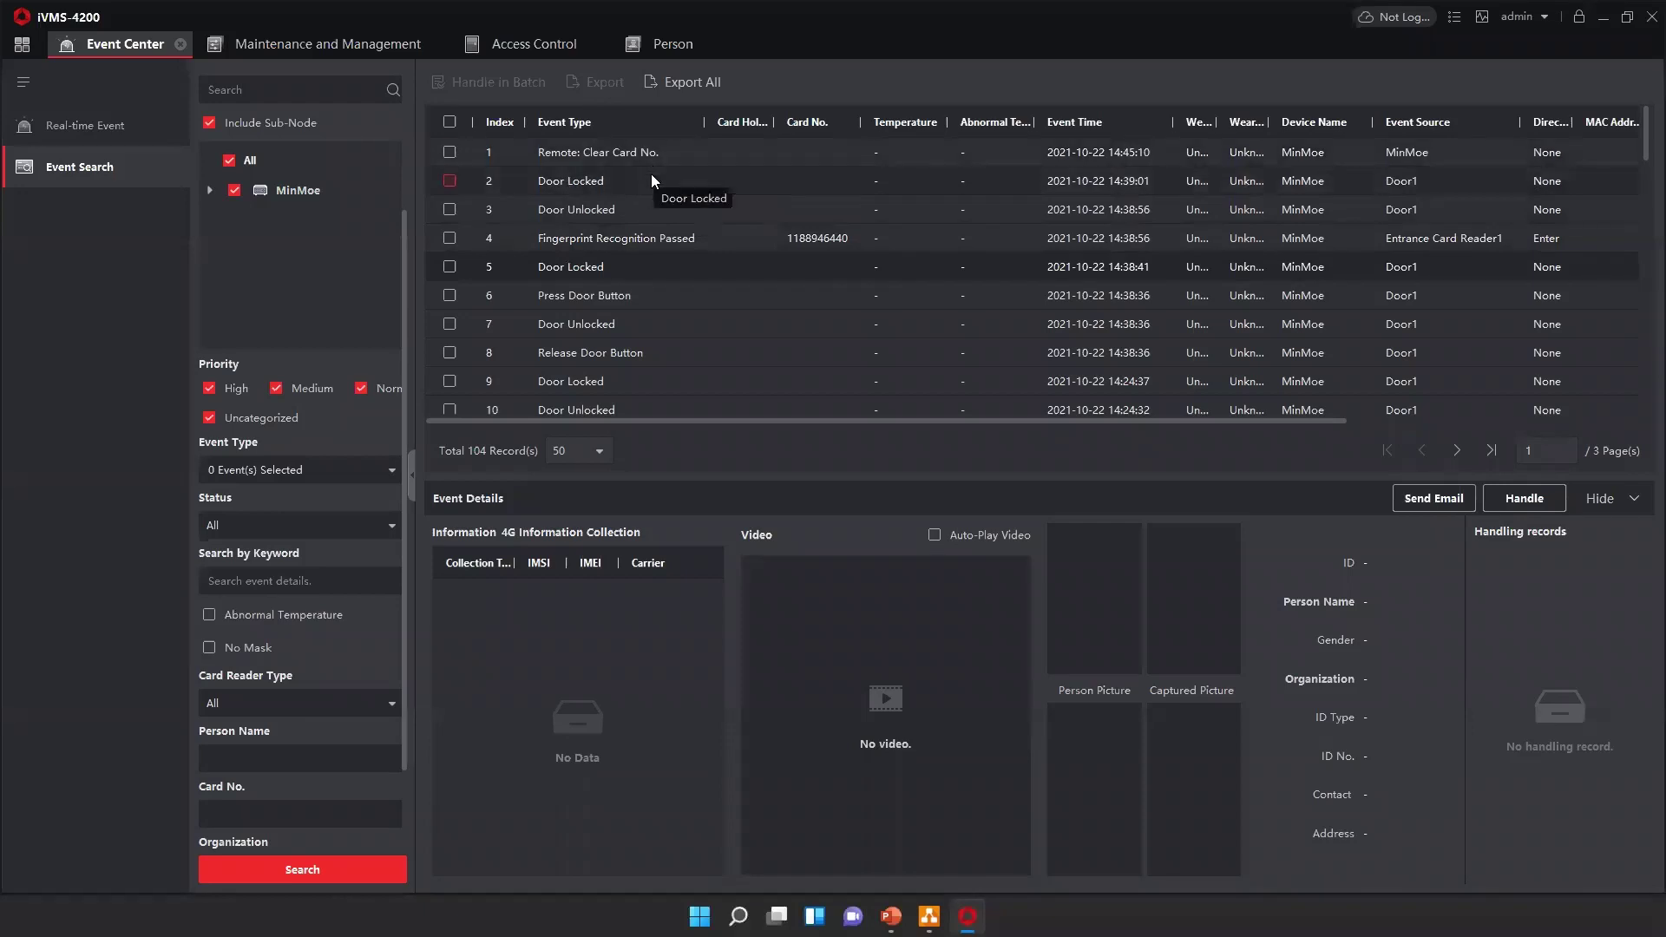
Step: Look through the found event records and check the options for exporting all of them, including the saving path, without exporting
scroll(638, 361, "down", 5)
scroll(653, 379, "down", 3)
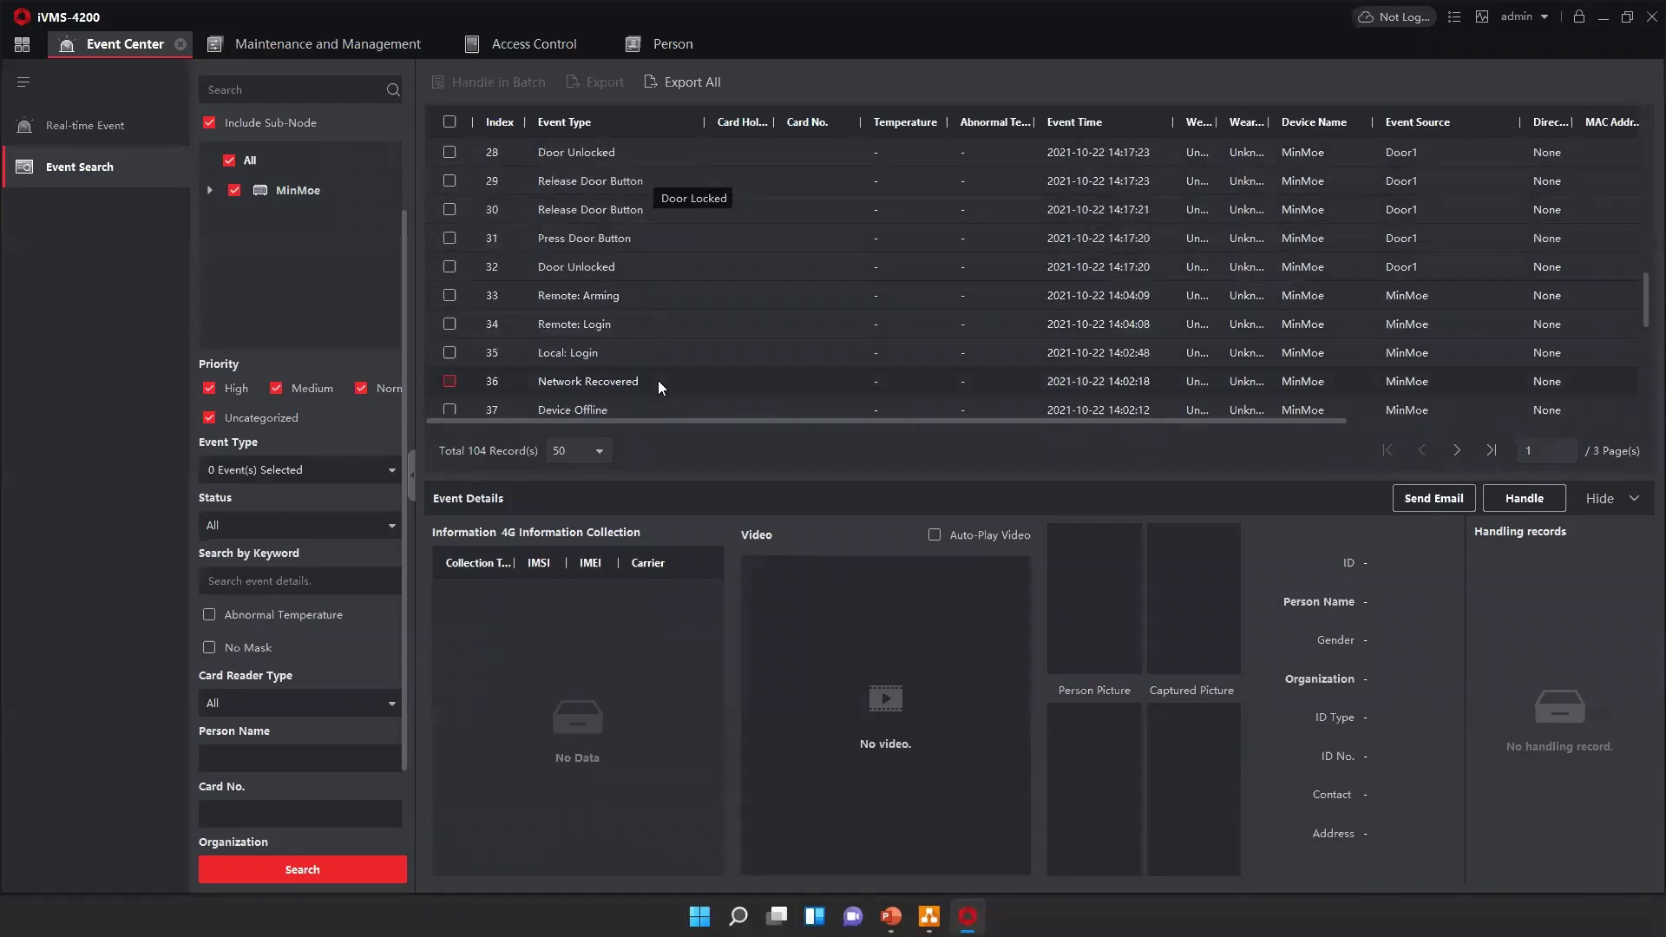
scroll(616, 356, "up", 8)
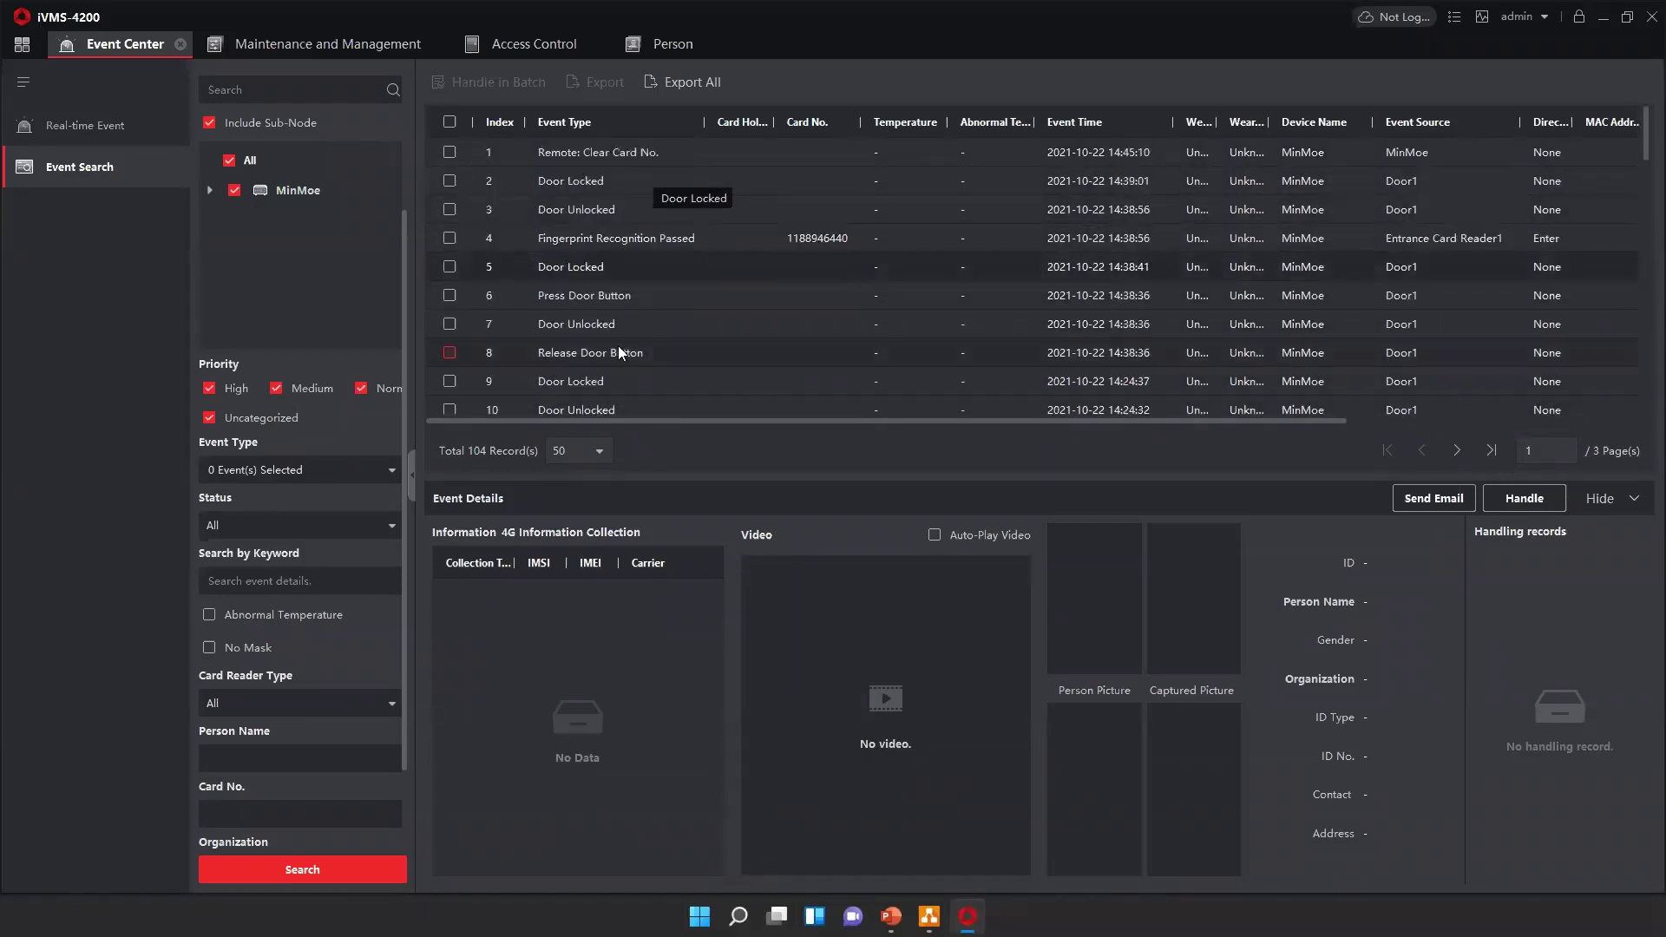
left_click(668, 83)
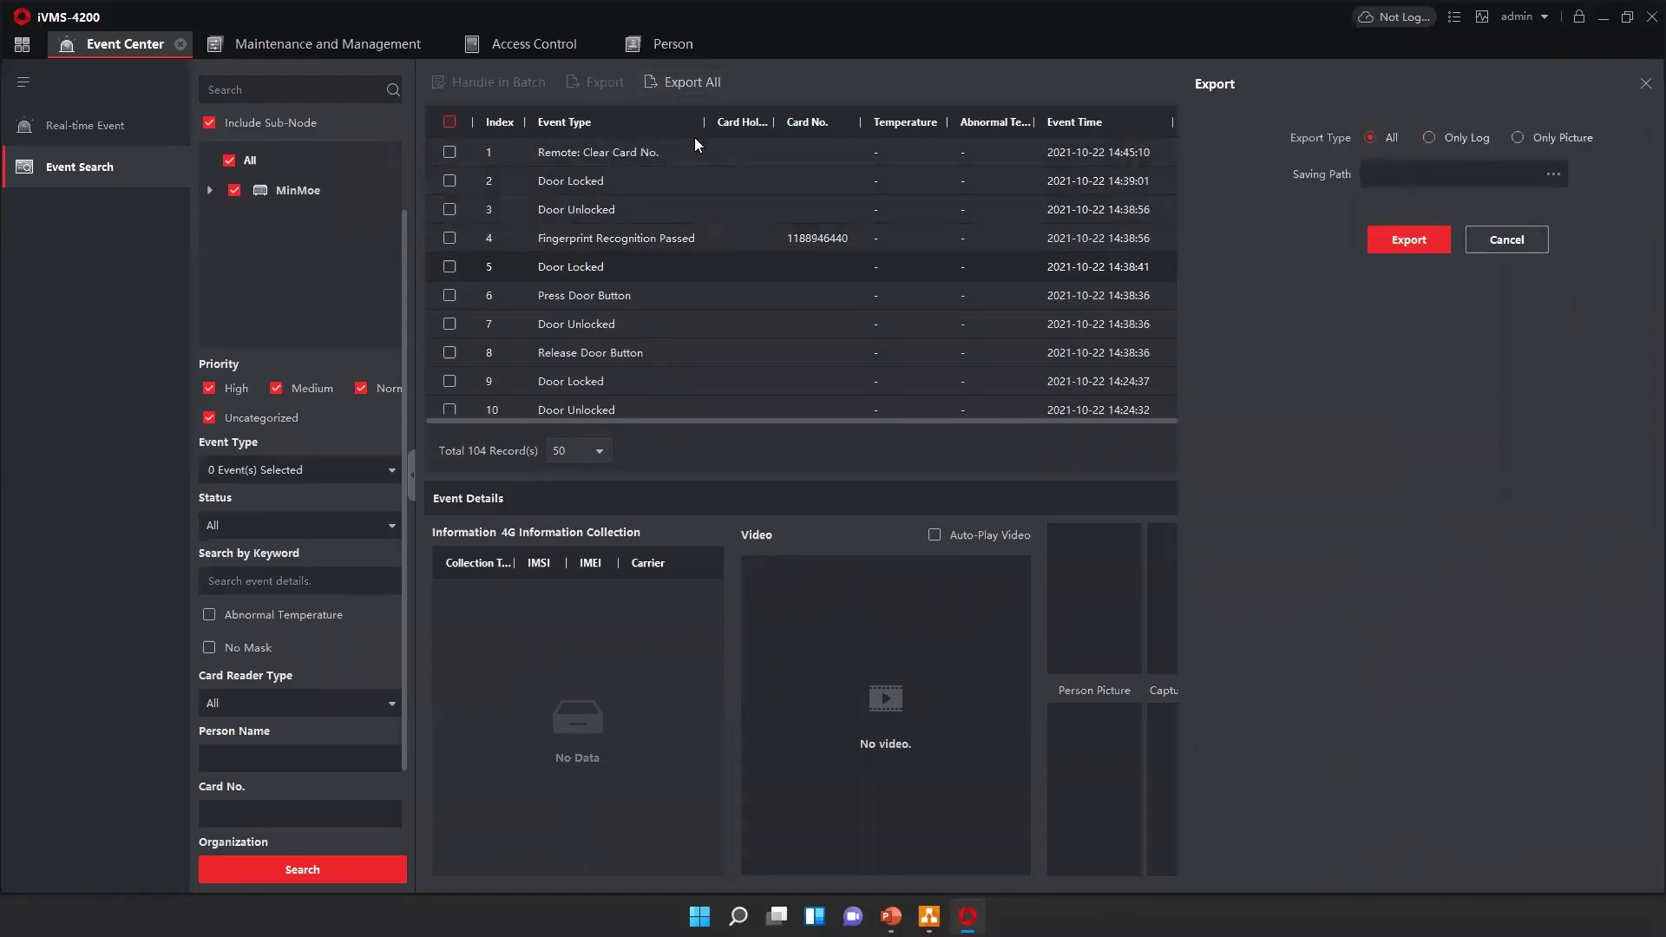
left_click(1553, 176)
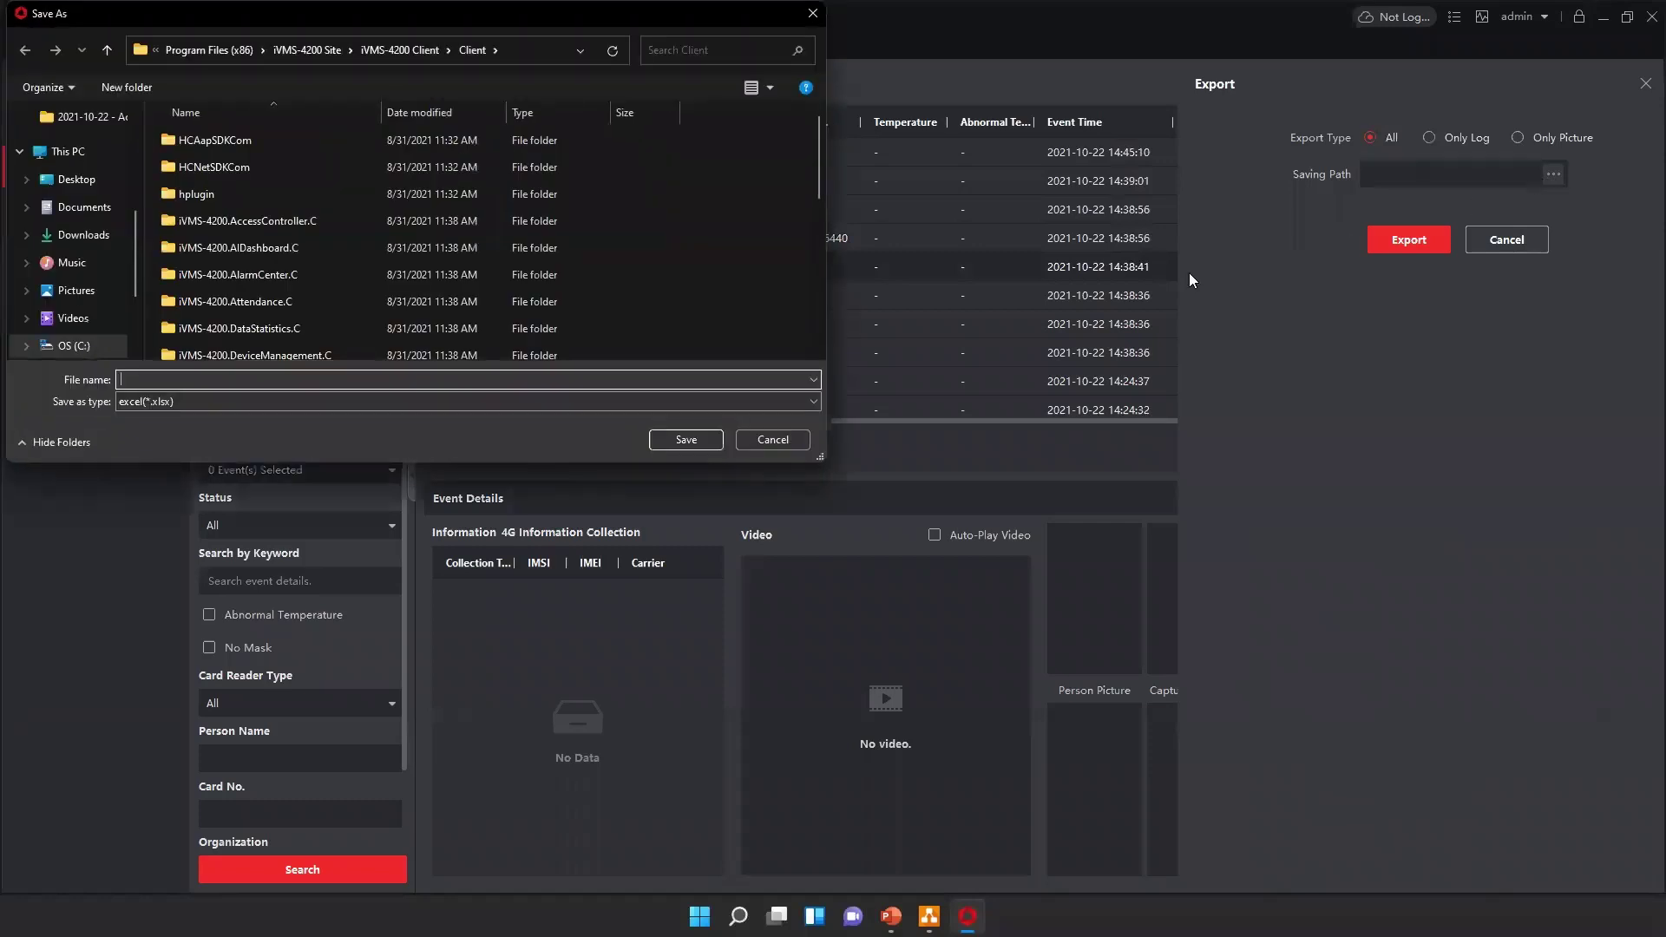
left_click(771, 440)
left_click(1645, 83)
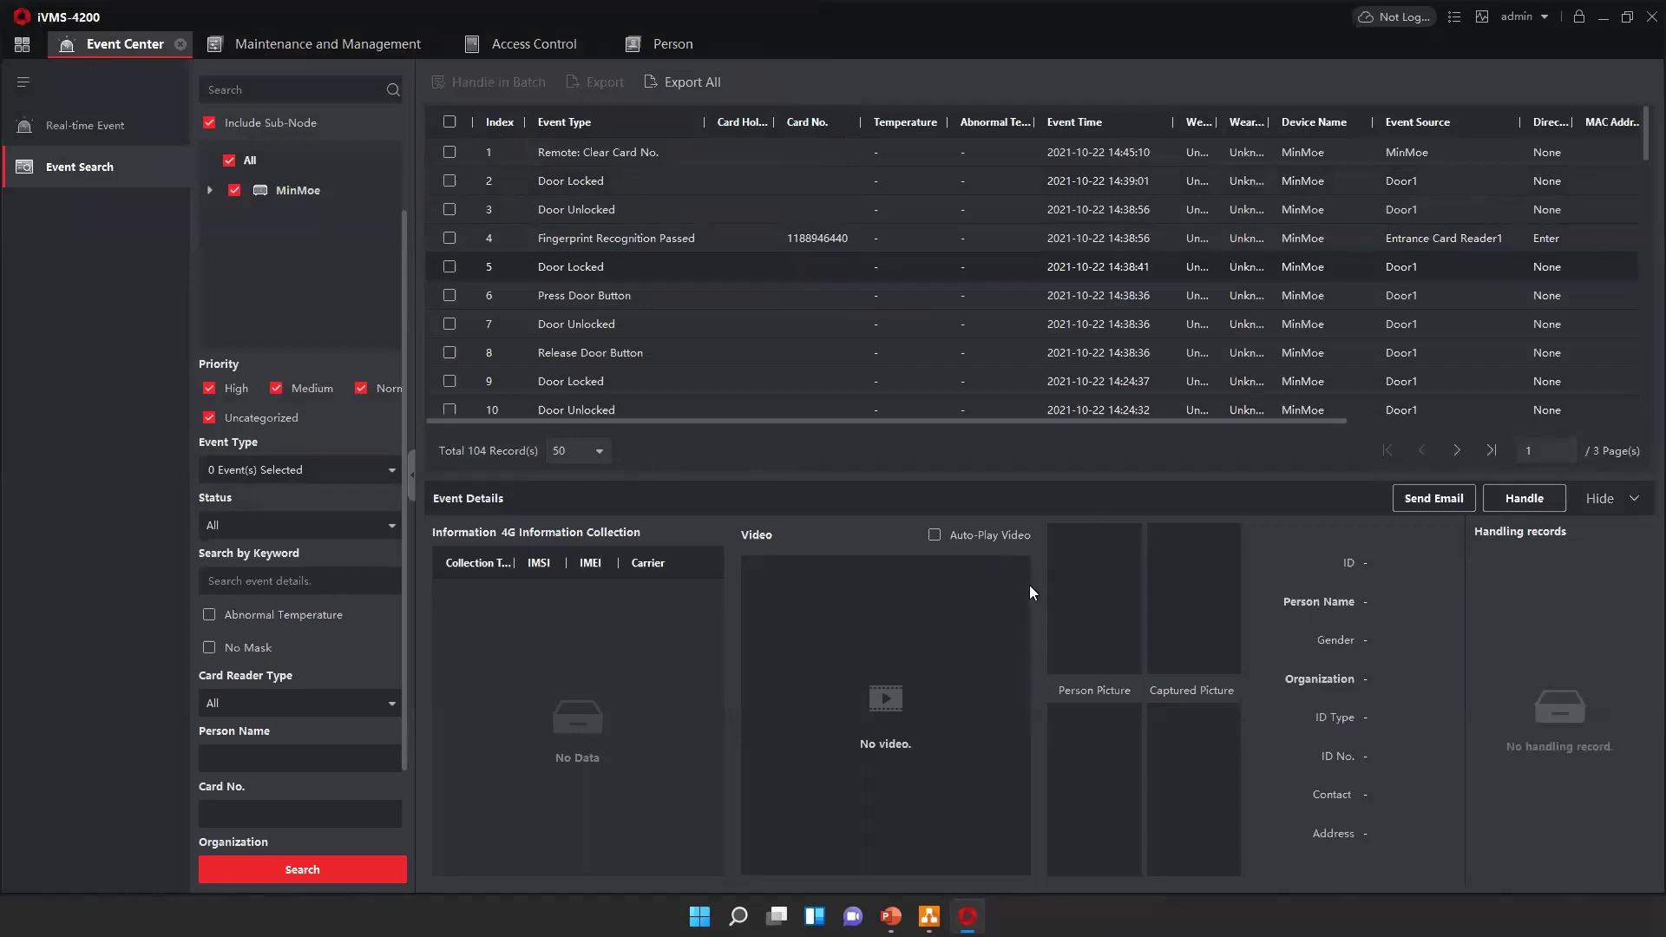